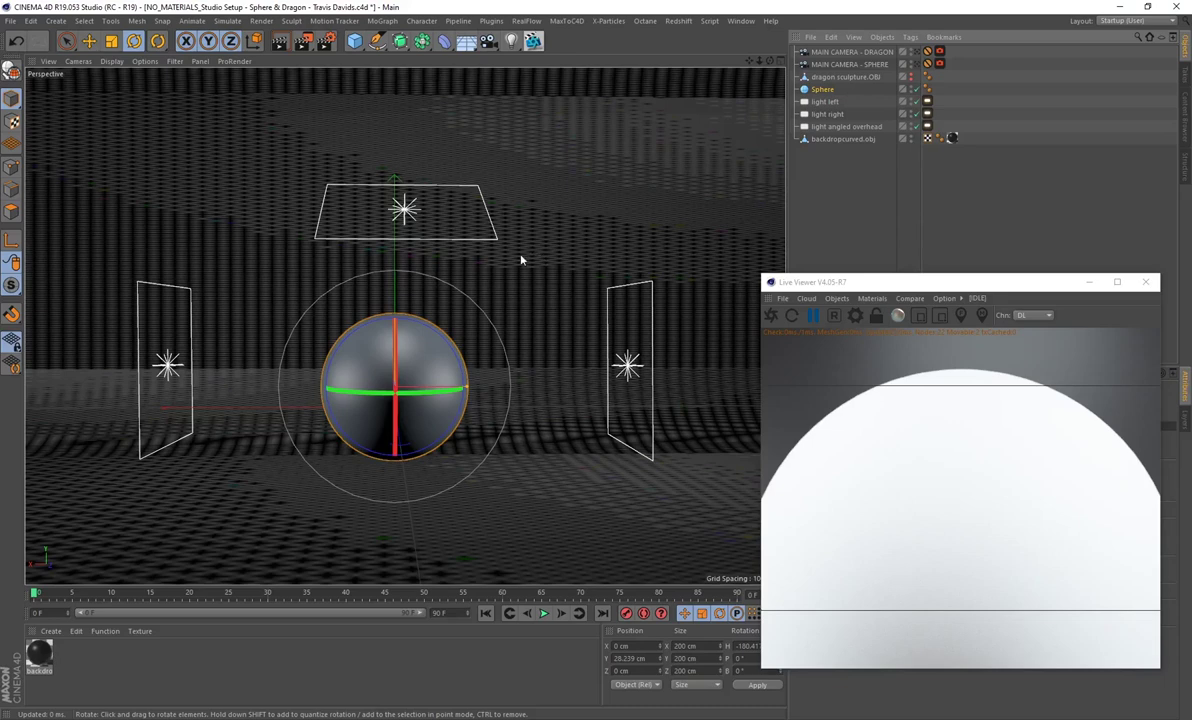
Step: View the scene through MAIN CAMERA - SPHERE and apply a new Octane Composite material to the sphere
{"action": "left_click", "coordinate": [917, 64]}
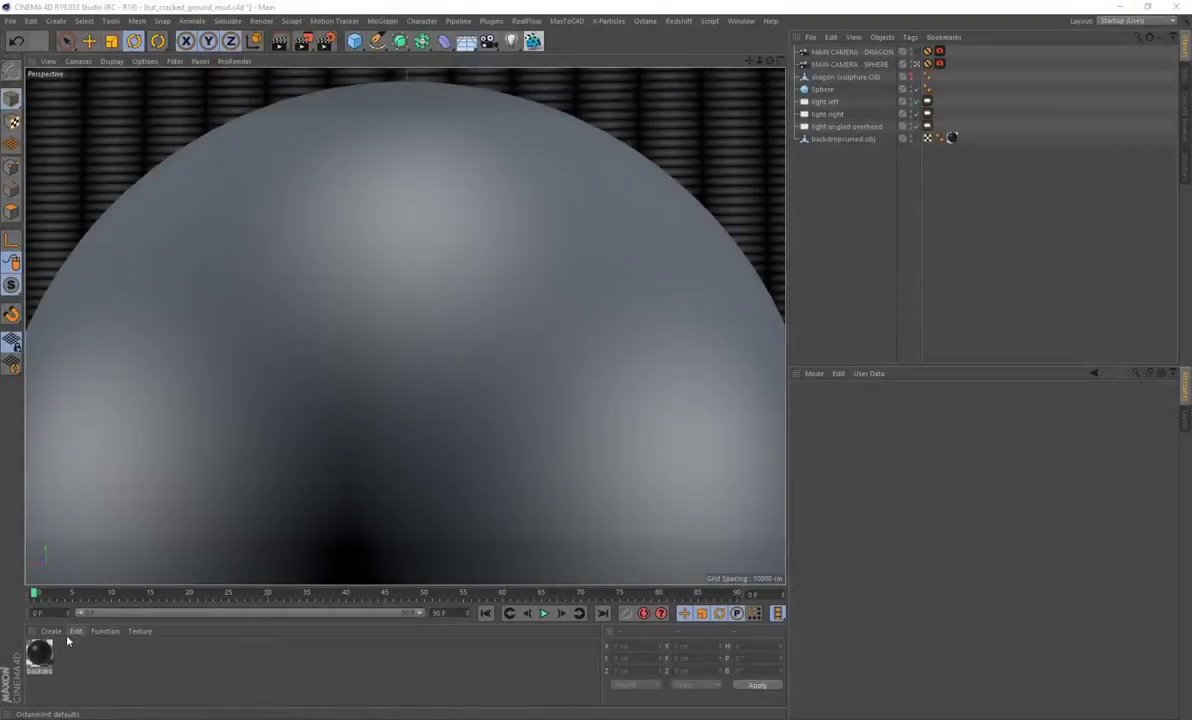
{"action": "left_click", "coordinate": [50, 631]}
{"action": "mouse_move", "coordinate": [122, 535]}
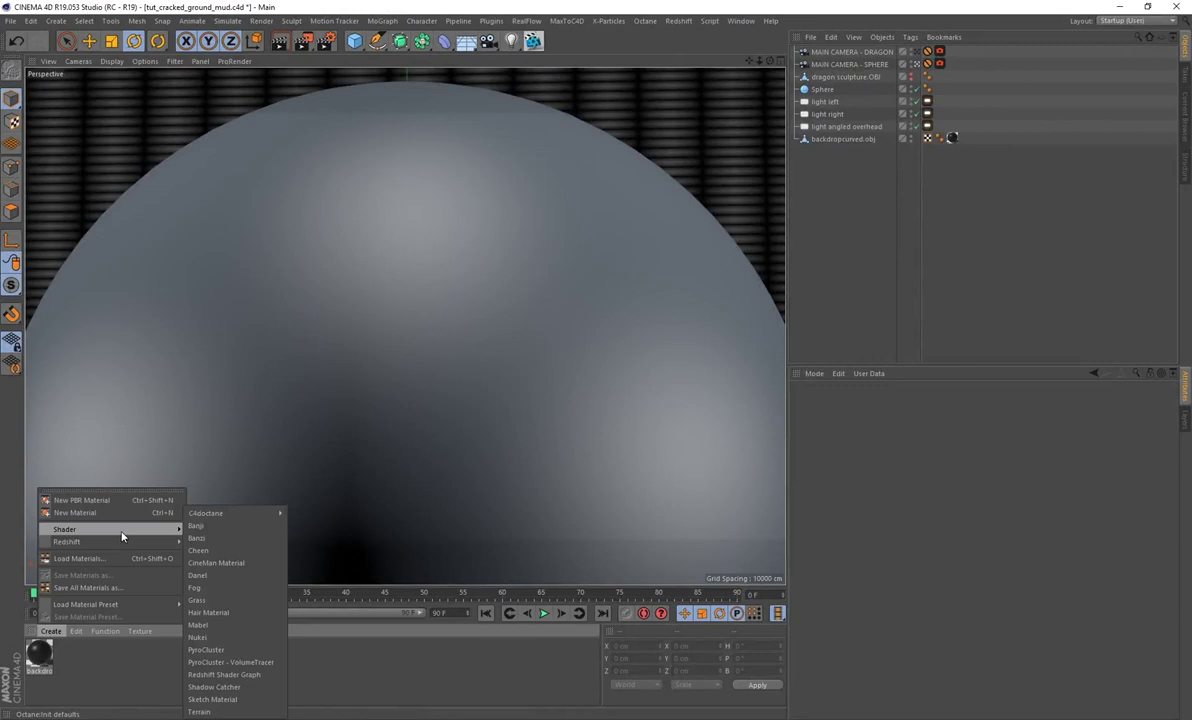
{"action": "mouse_move", "coordinate": [220, 513]}
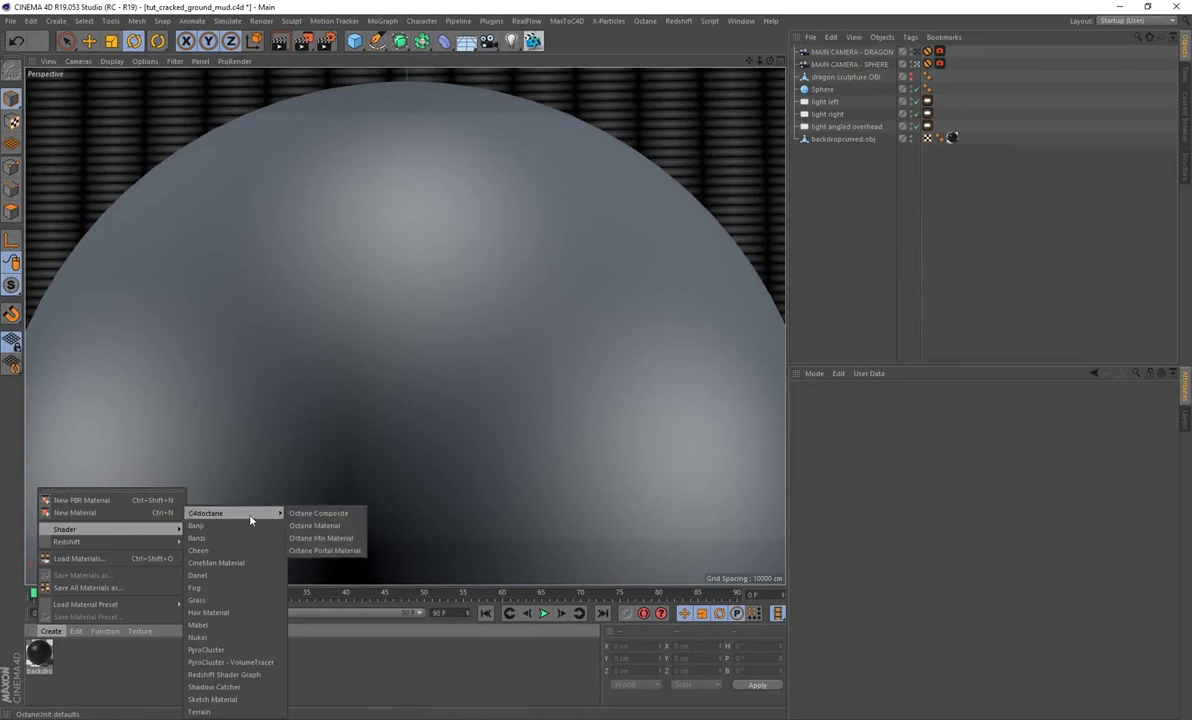
{"action": "left_click", "coordinate": [316, 515]}
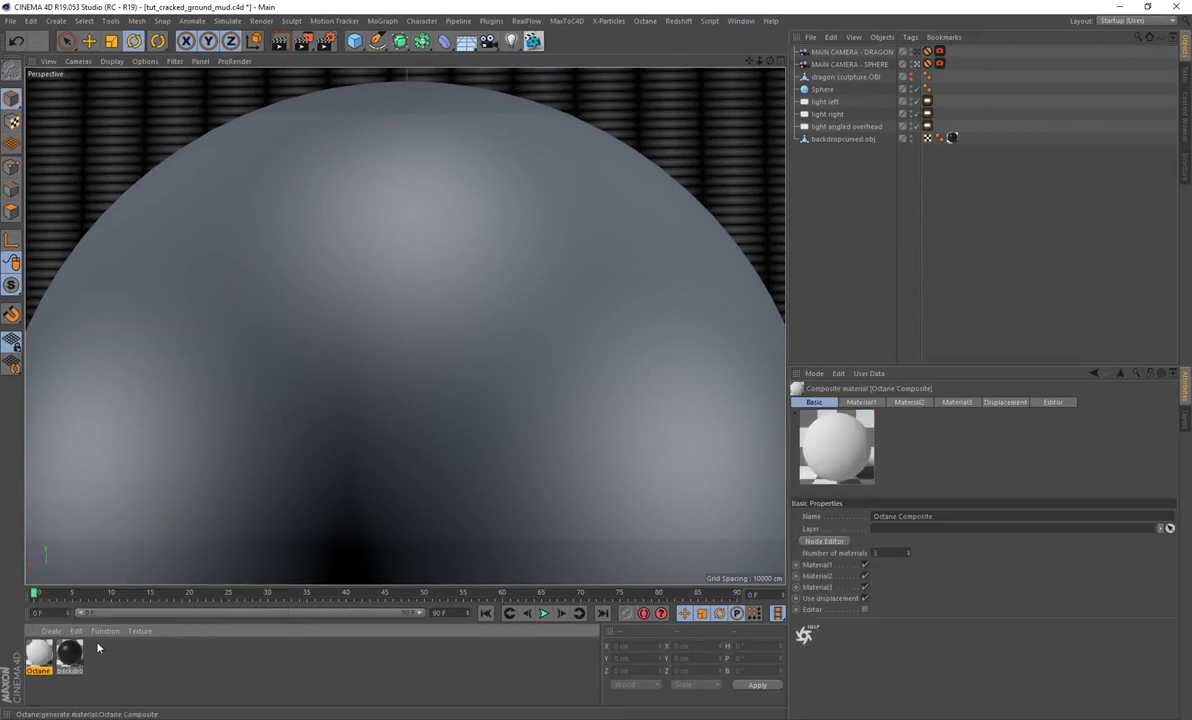
{"action": "left_click_drag", "start_coordinate": [330, 347], "coordinate": [337, 308]}
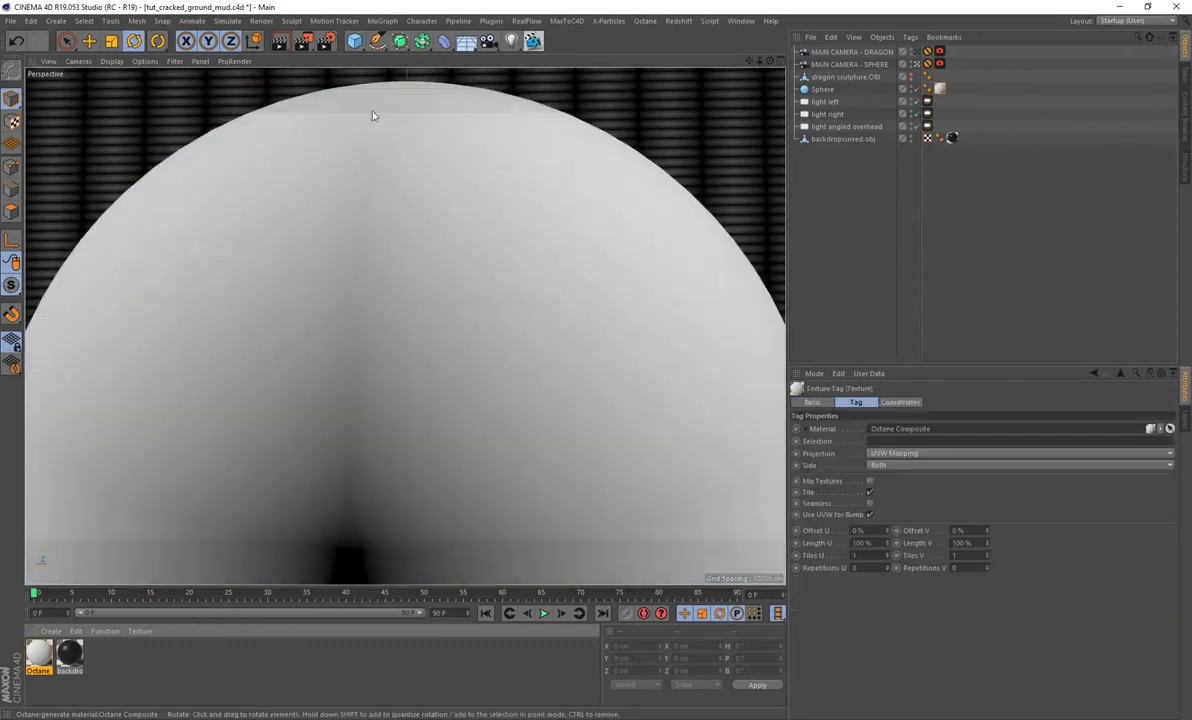
Step: Open the Octane Live Viewer and place it clear of the main viewport, over the attributes area
{"action": "left_click", "coordinate": [491, 21]}
{"action": "mouse_move", "coordinate": [514, 58]}
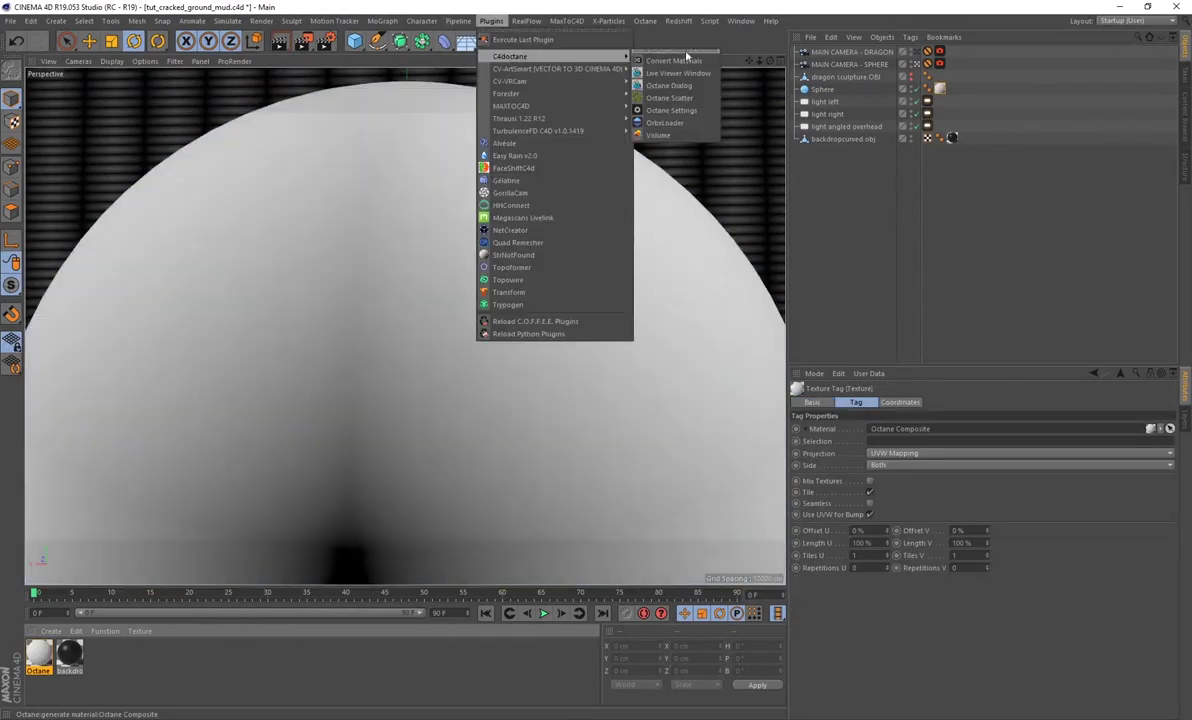
{"action": "left_click", "coordinate": [678, 73]}
{"action": "left_click_drag", "start_coordinate": [352, 228], "coordinate": [898, 363]}
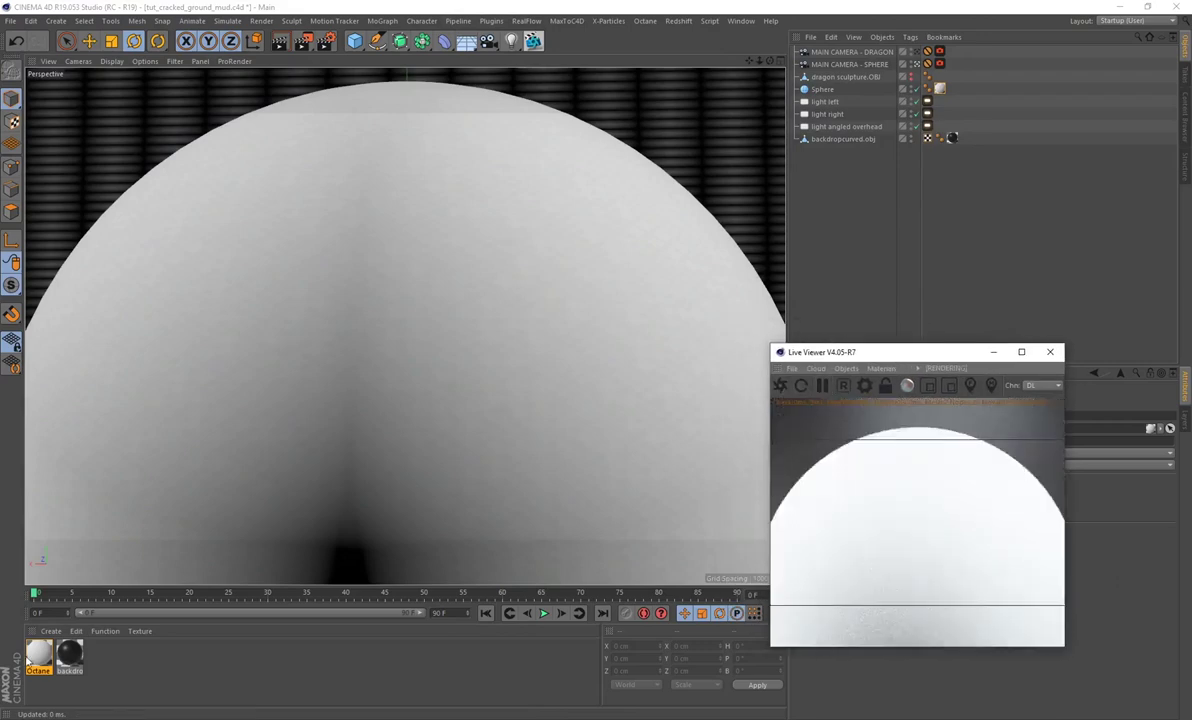
Step: Open the Octane Composite material in the node editor and reposition its node to leave space for inputs
{"action": "double_click", "coordinate": [38, 655]}
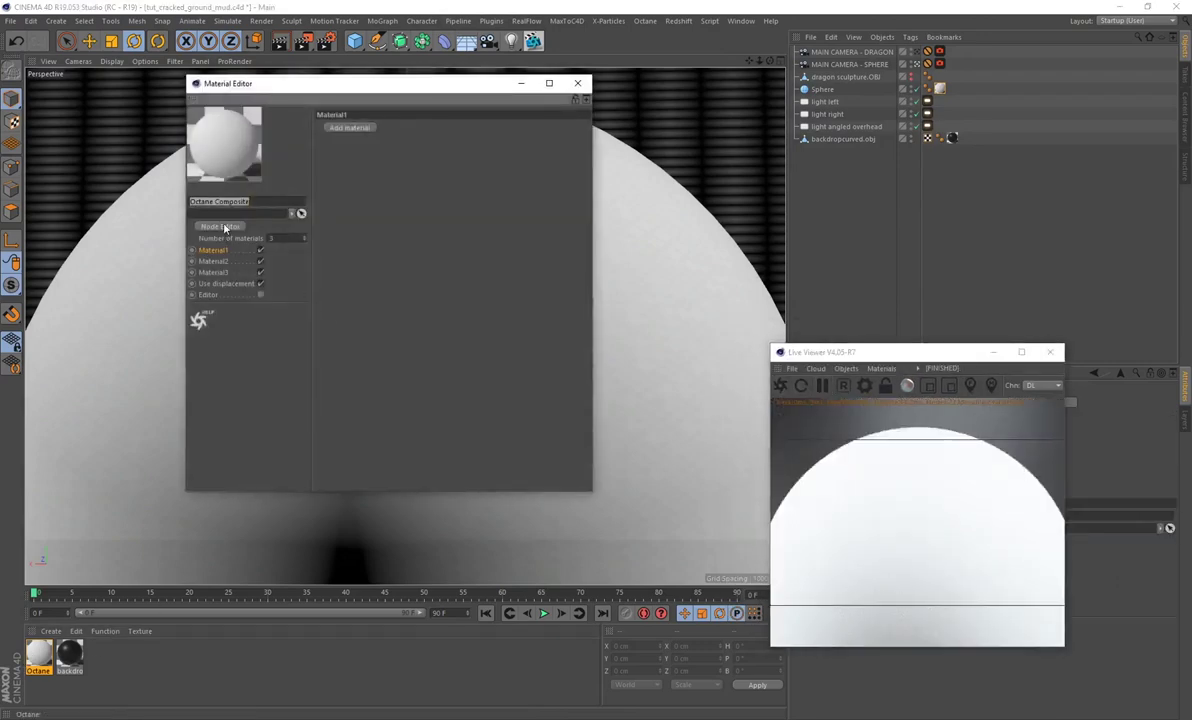
{"action": "left_click", "coordinate": [221, 227]}
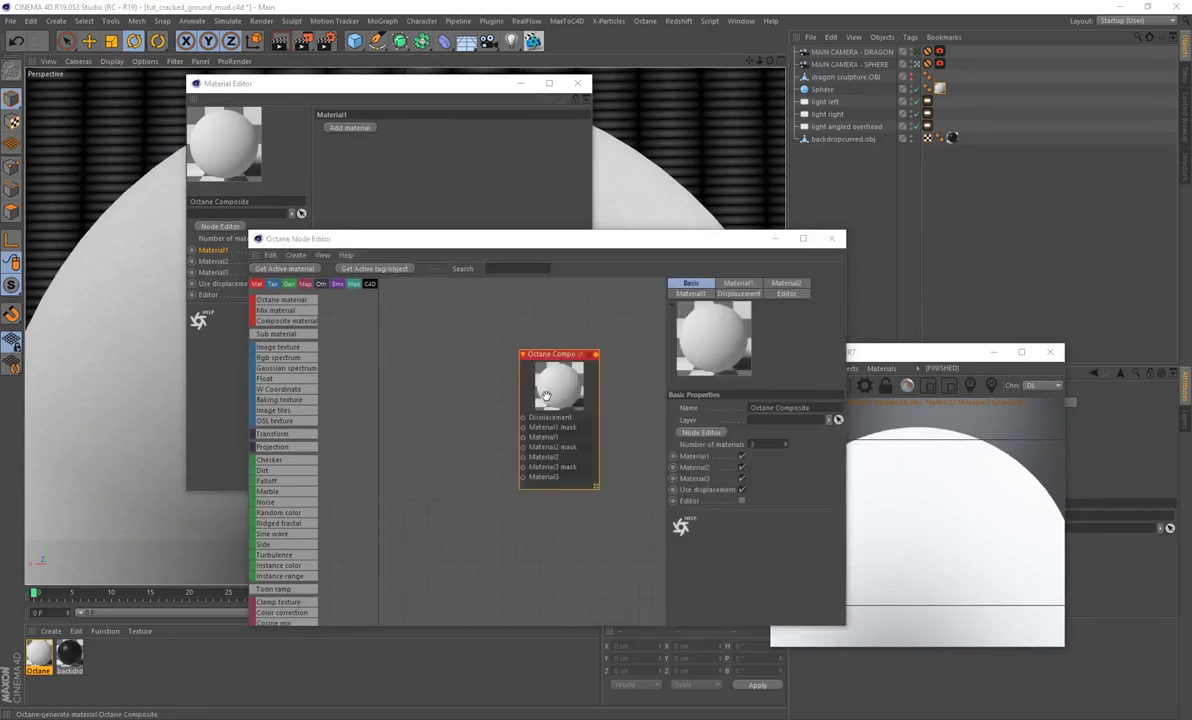
{"action": "left_click_drag", "start_coordinate": [537, 399], "coordinate": [531, 394]}
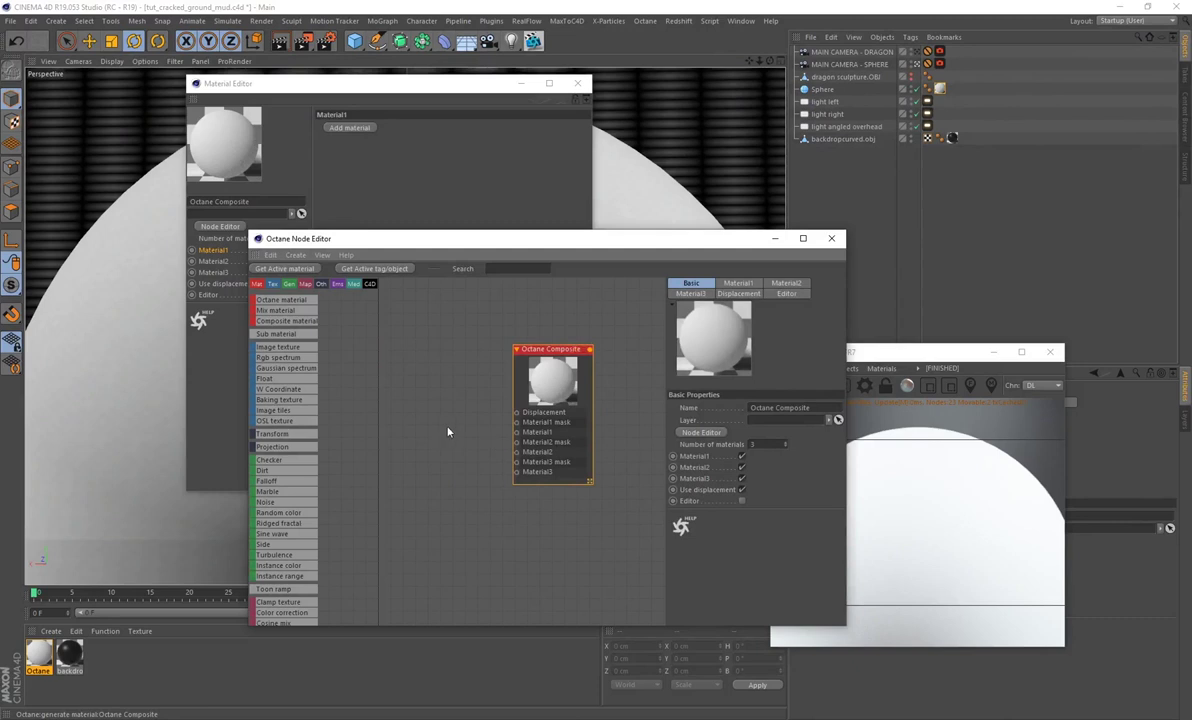
{"action": "mouse_move", "coordinate": [540, 392]}
{"action": "left_mouse_down"}
{"action": "mouse_move", "coordinate": [562, 388]}
{"action": "mouse_move", "coordinate": [548, 383]}
{"action": "left_mouse_up"}
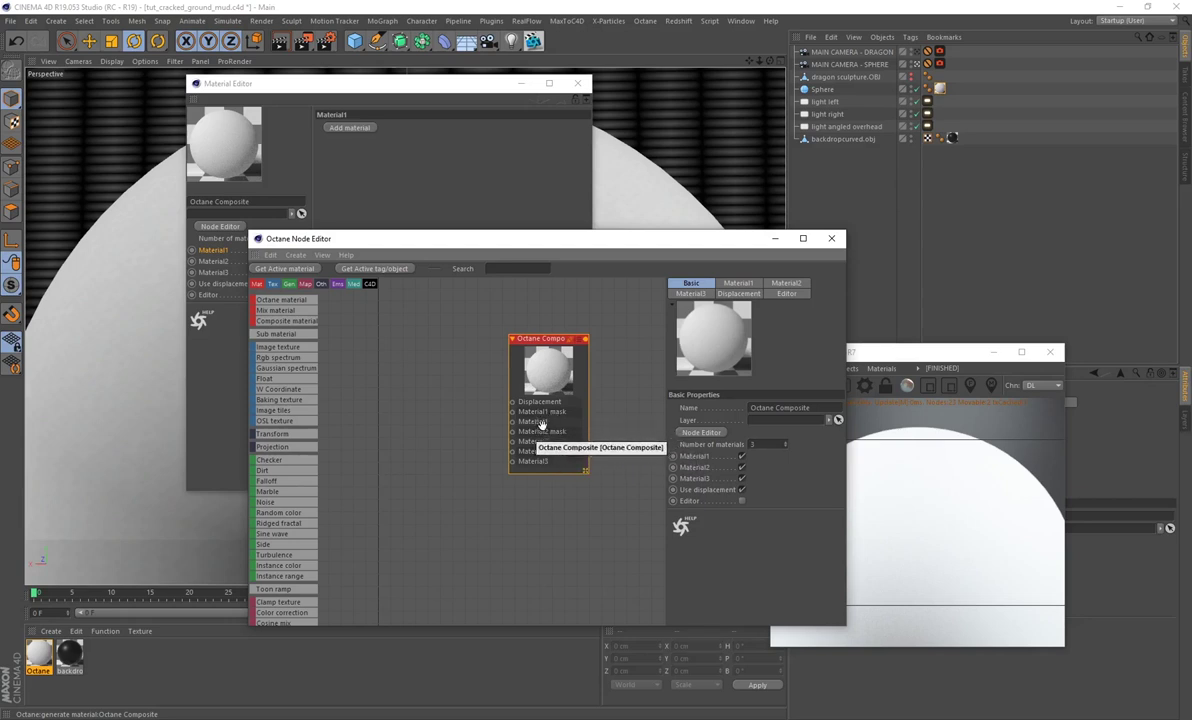
{"action": "left_click_drag", "start_coordinate": [549, 369], "coordinate": [585, 366]}
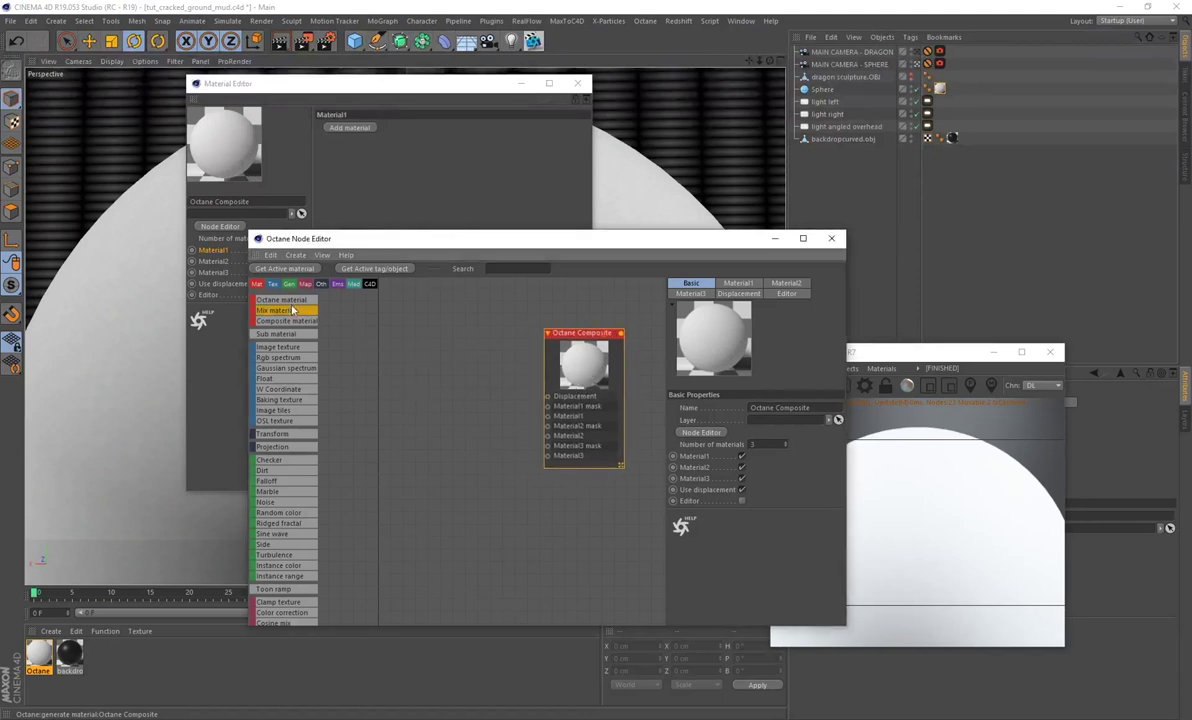
Step: Try to connect a new Octane Material node to the composite's Material3 input, and delete that node
{"action": "left_click_drag", "start_coordinate": [281, 303], "coordinate": [395, 410]}
{"action": "left_click_drag", "start_coordinate": [487, 427], "coordinate": [550, 458]}
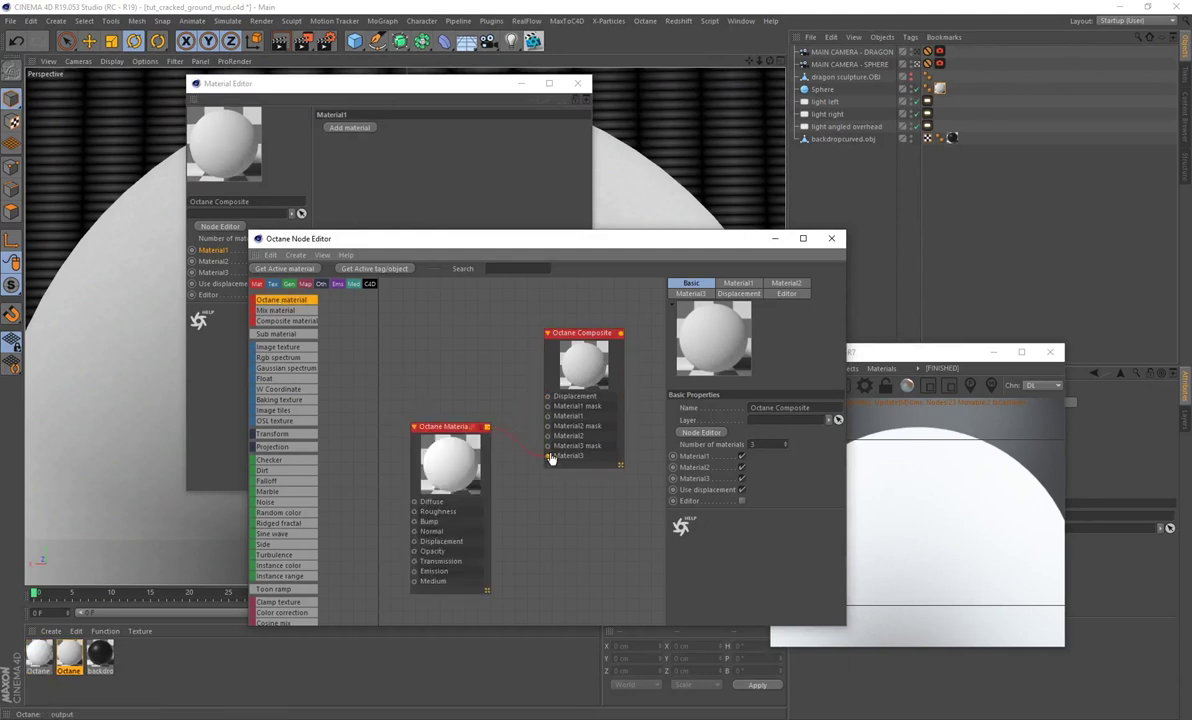
{"action": "left_click", "coordinate": [452, 446]}
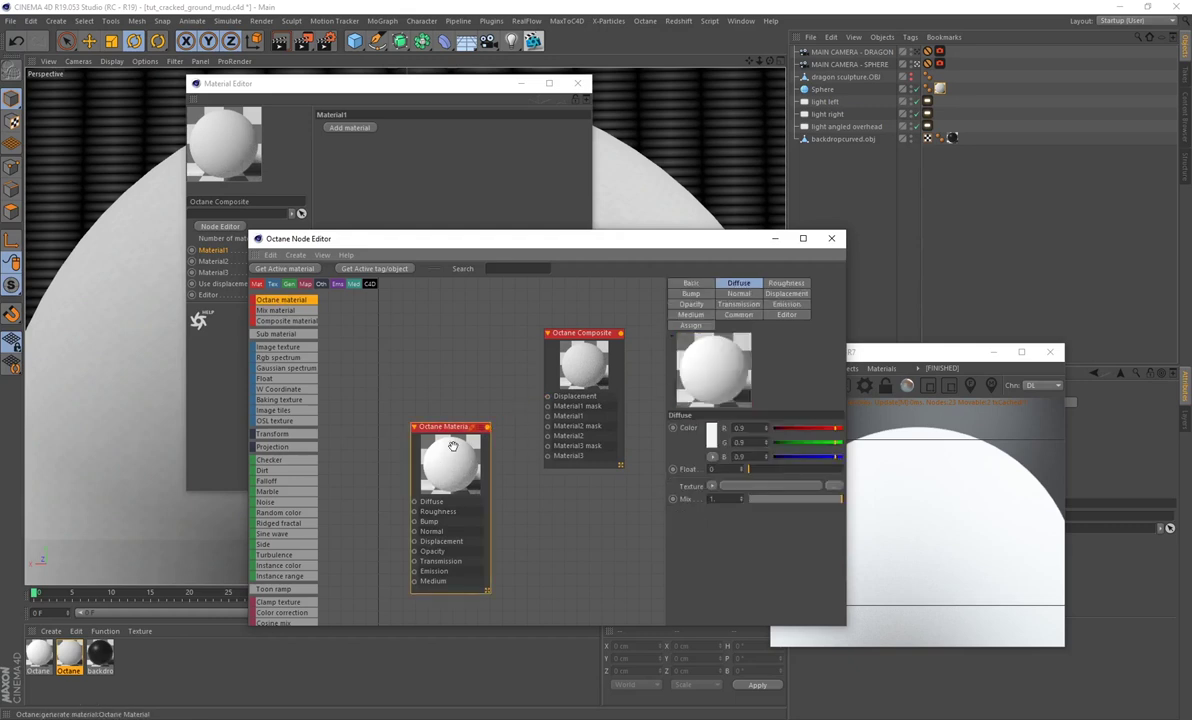
{"action": "key", "text": "Delete"}
Step: Add a Sub material node and connect it to the composite's Material1 input
{"action": "left_click_drag", "start_coordinate": [268, 340], "coordinate": [549, 417]}
{"action": "left_click_drag", "start_coordinate": [617, 376], "coordinate": [617, 397]}
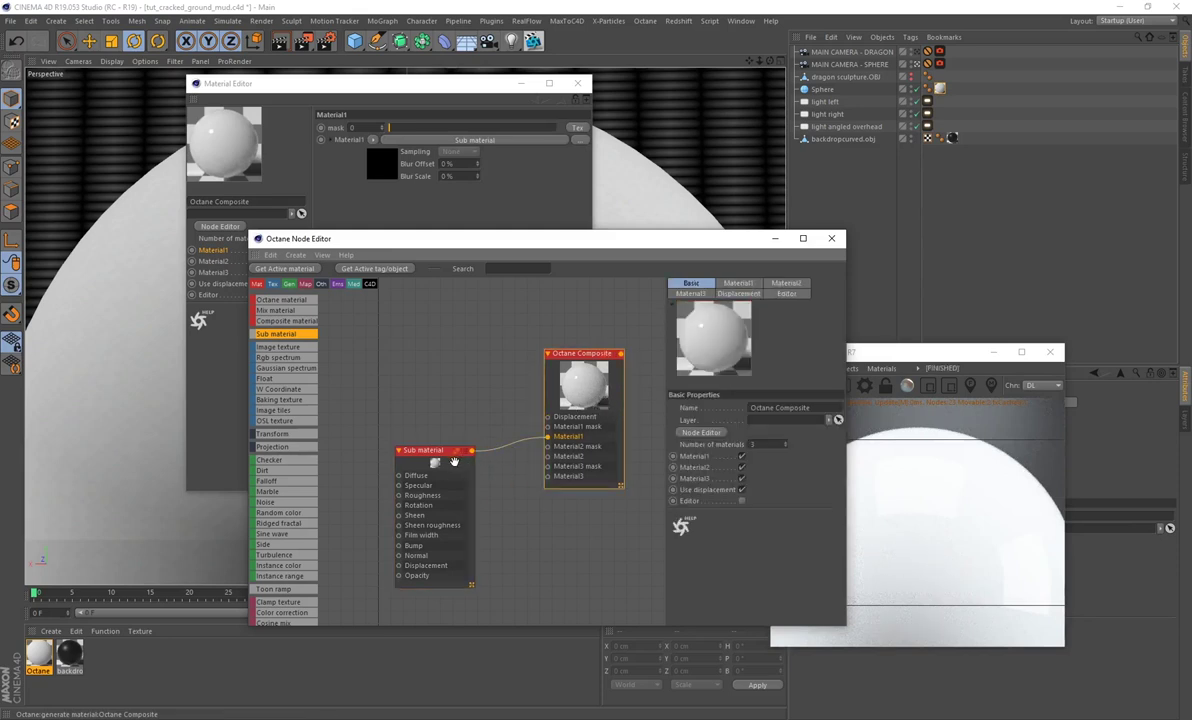
Step: Set the glossy sub material's specular to 0.09
{"action": "left_click", "coordinate": [451, 465]}
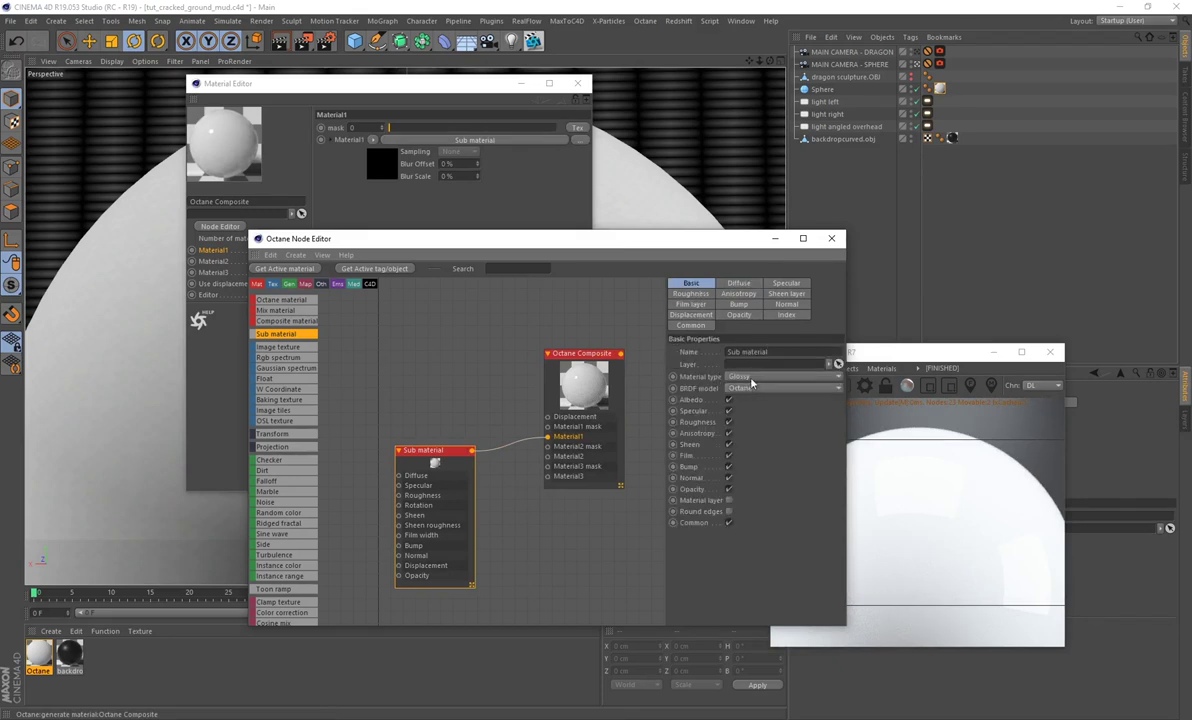
{"action": "left_click", "coordinate": [751, 378]}
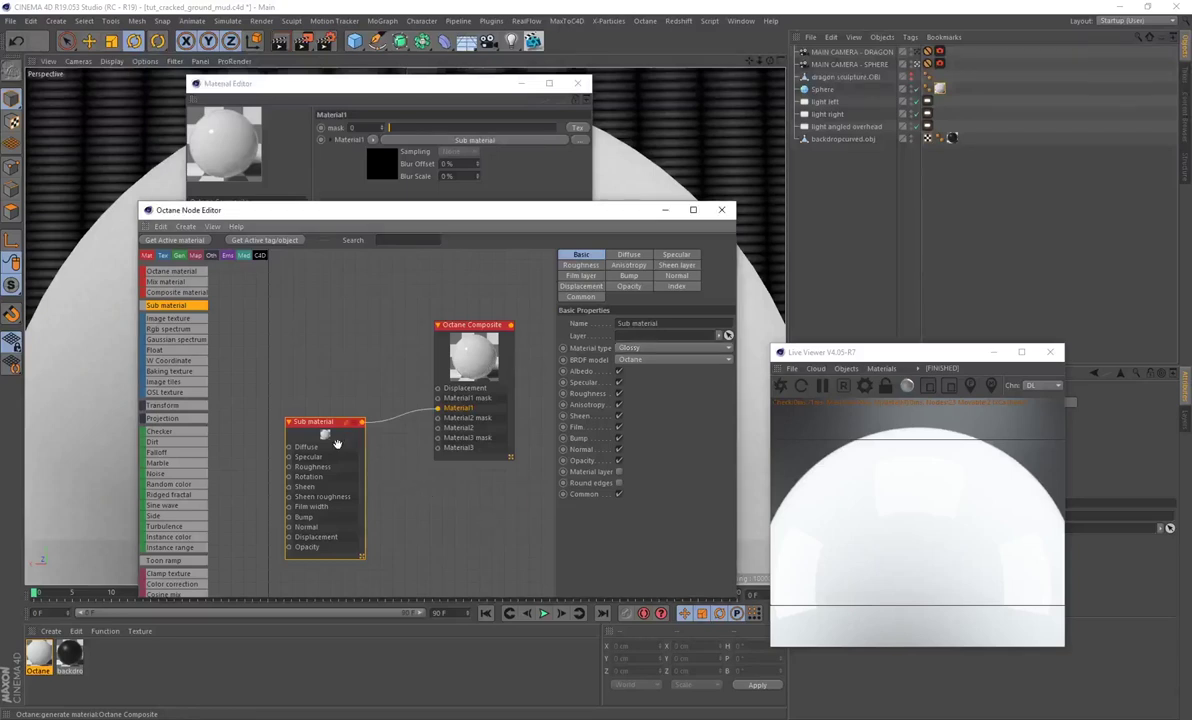
{"action": "left_click", "coordinate": [682, 255]}
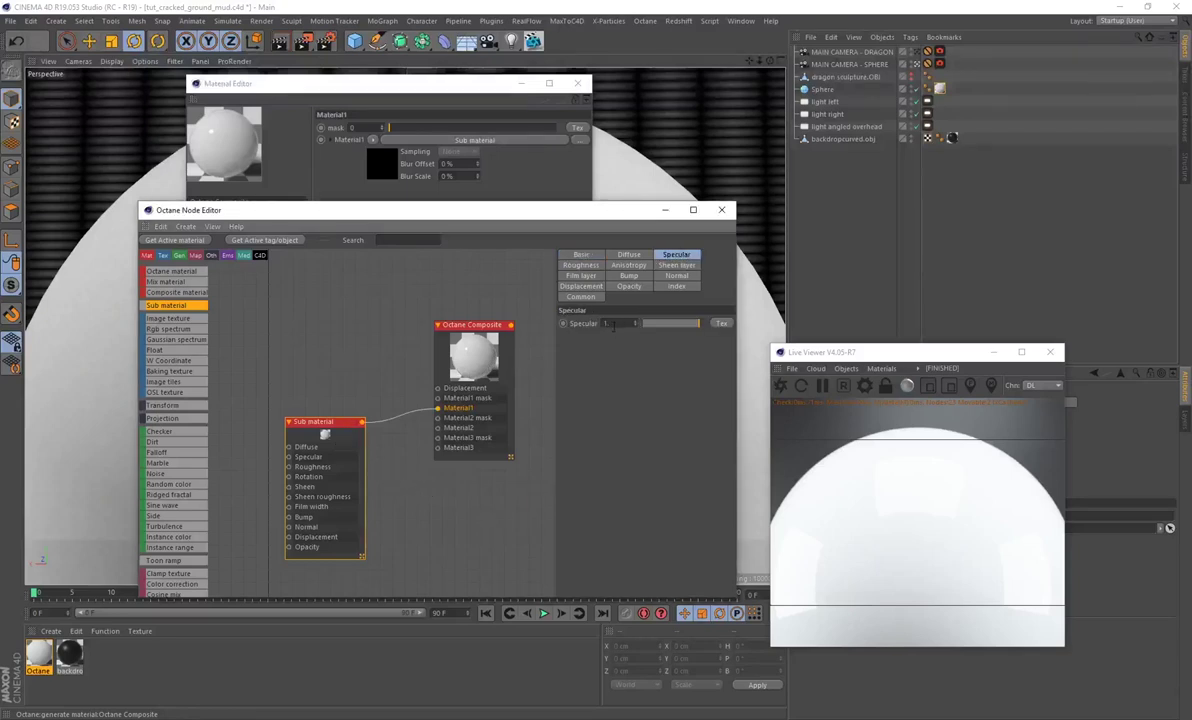
{"action": "double_click", "coordinate": [610, 323]}
{"action": "type", "text": "0.09"}
{"action": "key", "text": "Return"}
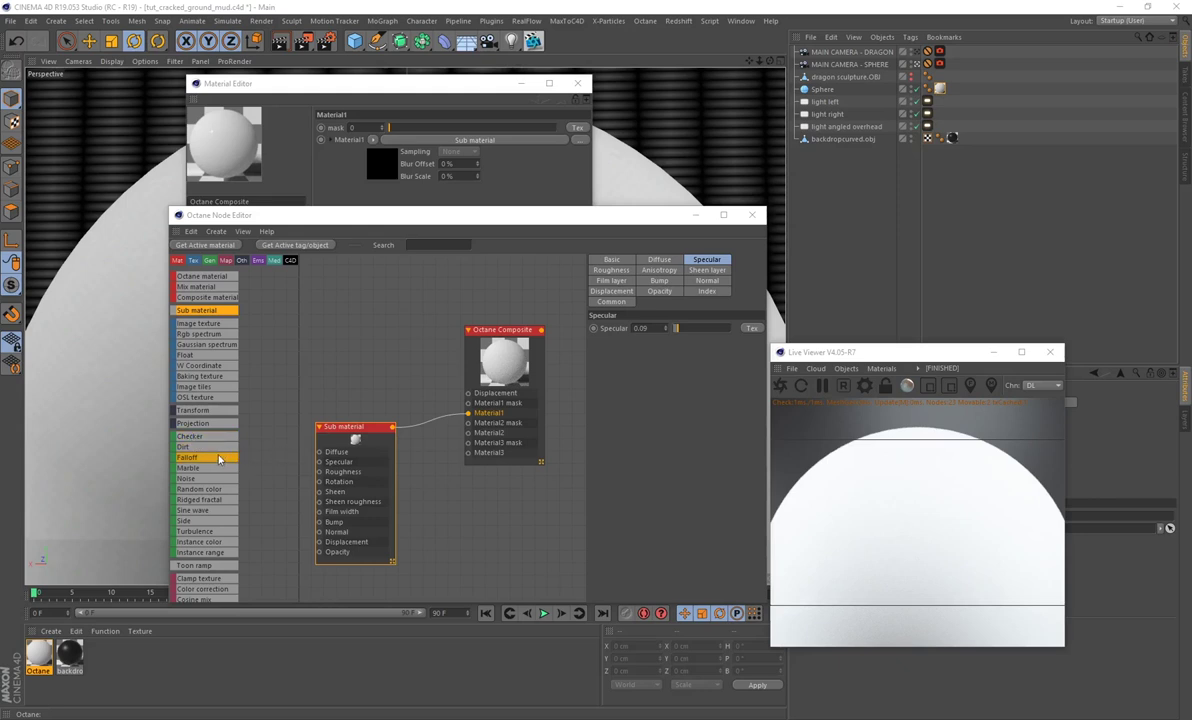
Step: Add a Noise node and connect it to the sub material's Diffuse input
{"action": "middle_click_drag", "start_coordinate": [285, 444], "coordinate": [333, 408]}
{"action": "scroll", "coordinate": [347, 407], "scroll_direction": "down", "scroll_amount": 2}
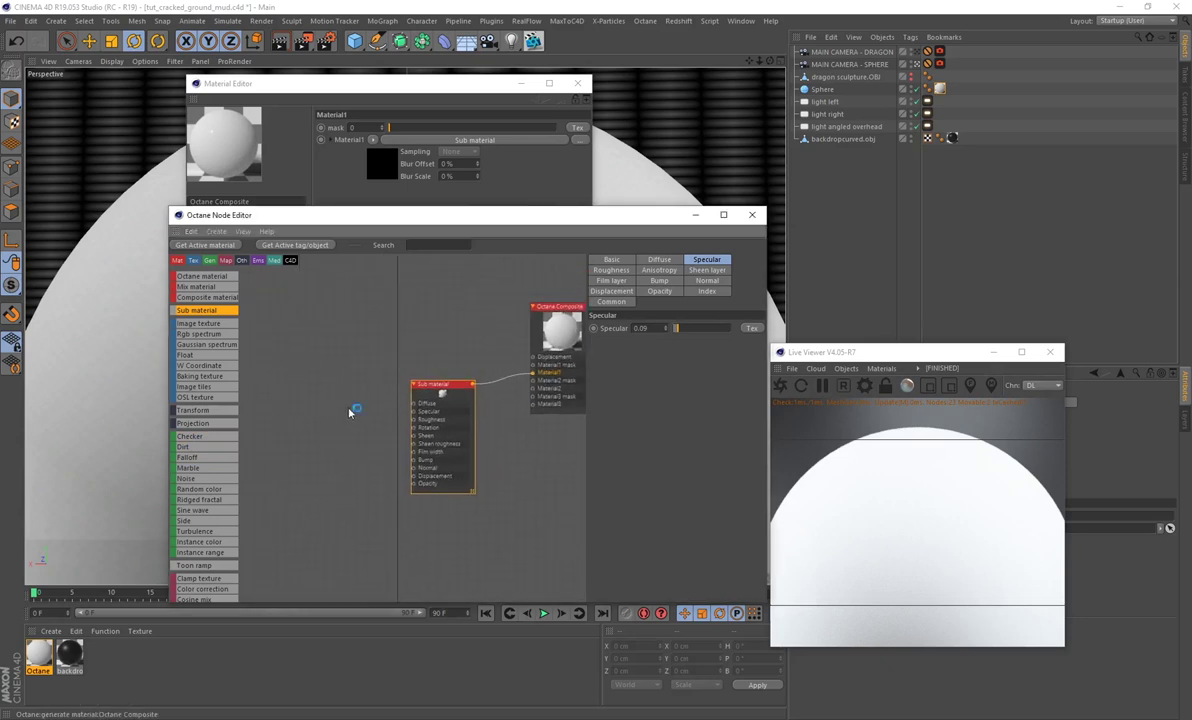
{"action": "left_click_drag", "start_coordinate": [188, 481], "coordinate": [414, 403]}
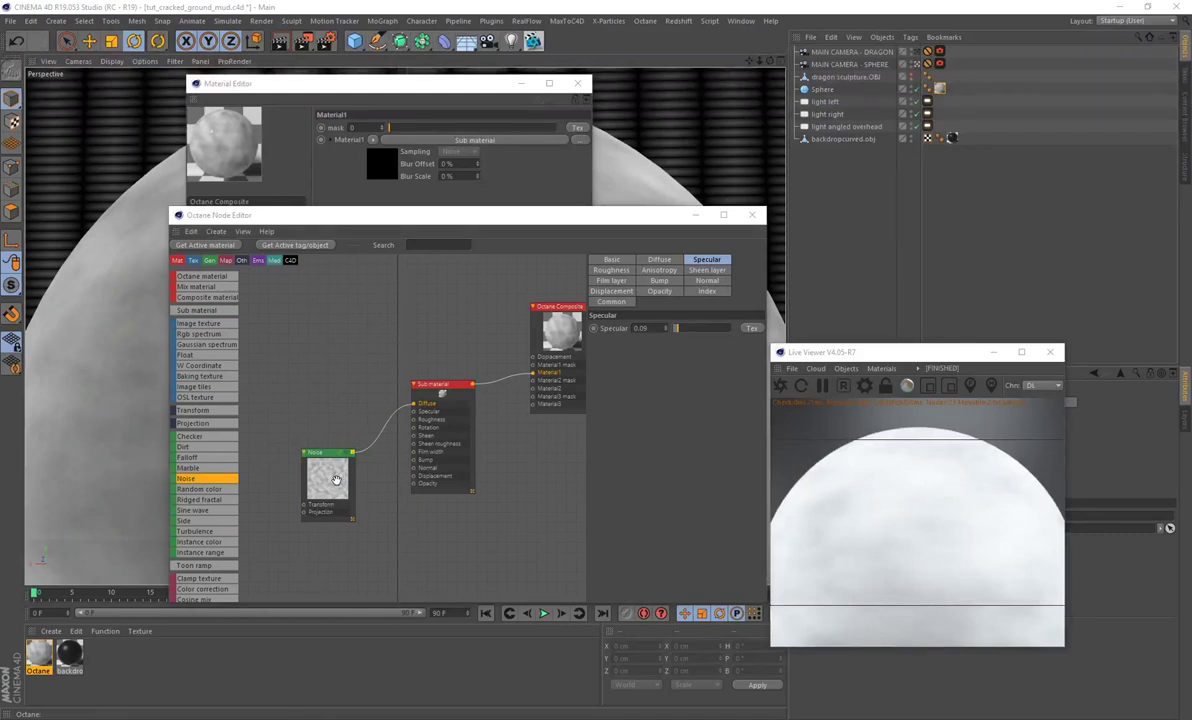
Step: Enlarge and reposition the node editor, and set the Noise node's type to Chips
{"action": "left_click", "coordinate": [314, 456]}
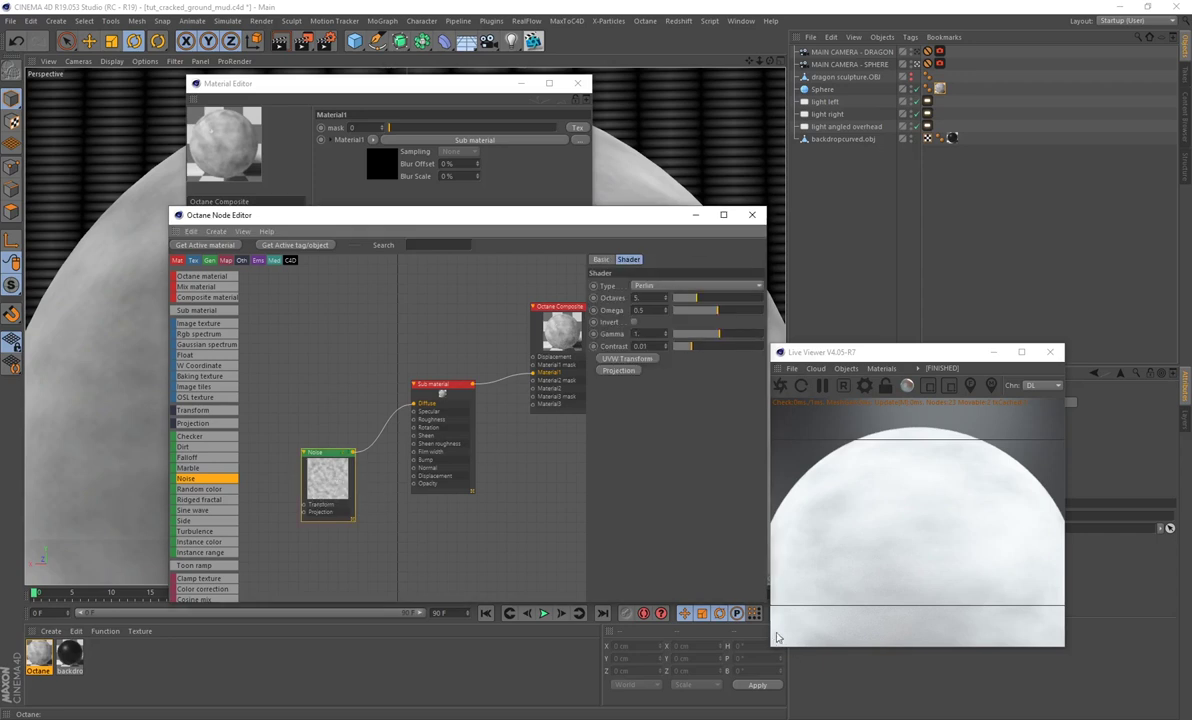
{"action": "left_click_drag", "start_coordinate": [765, 600], "coordinate": [849, 624]}
{"action": "left_click_drag", "start_coordinate": [558, 230], "coordinate": [400, 226]}
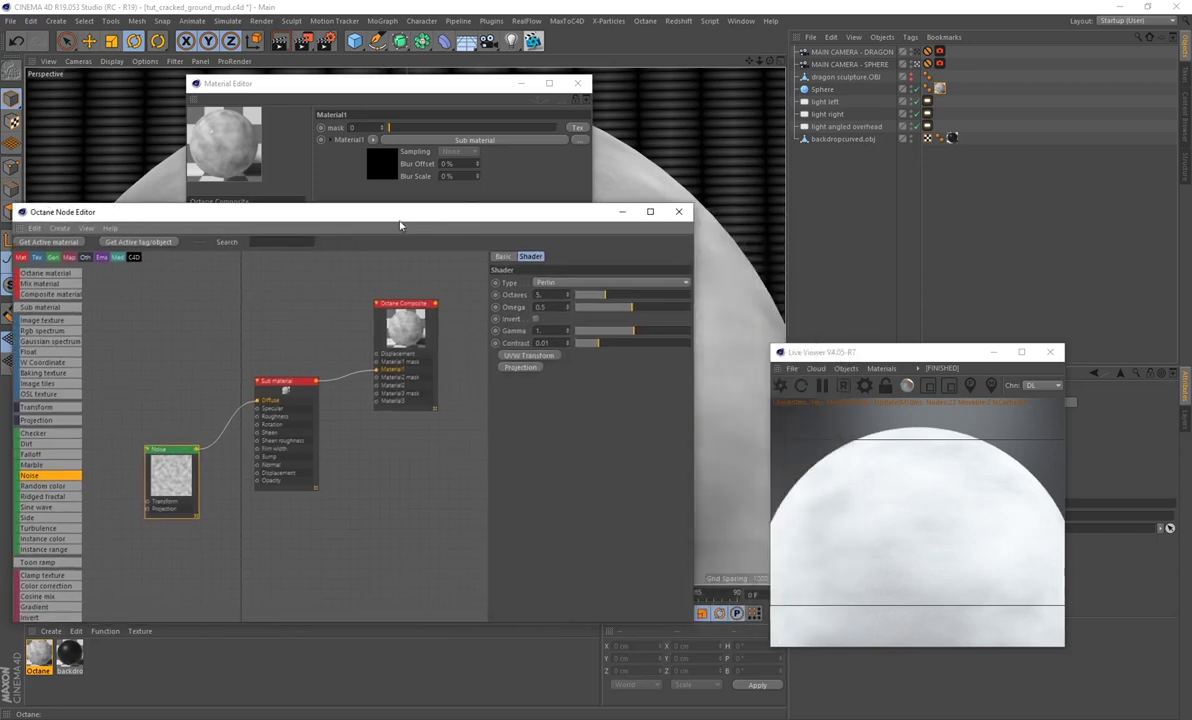
{"action": "left_click", "coordinate": [557, 284]}
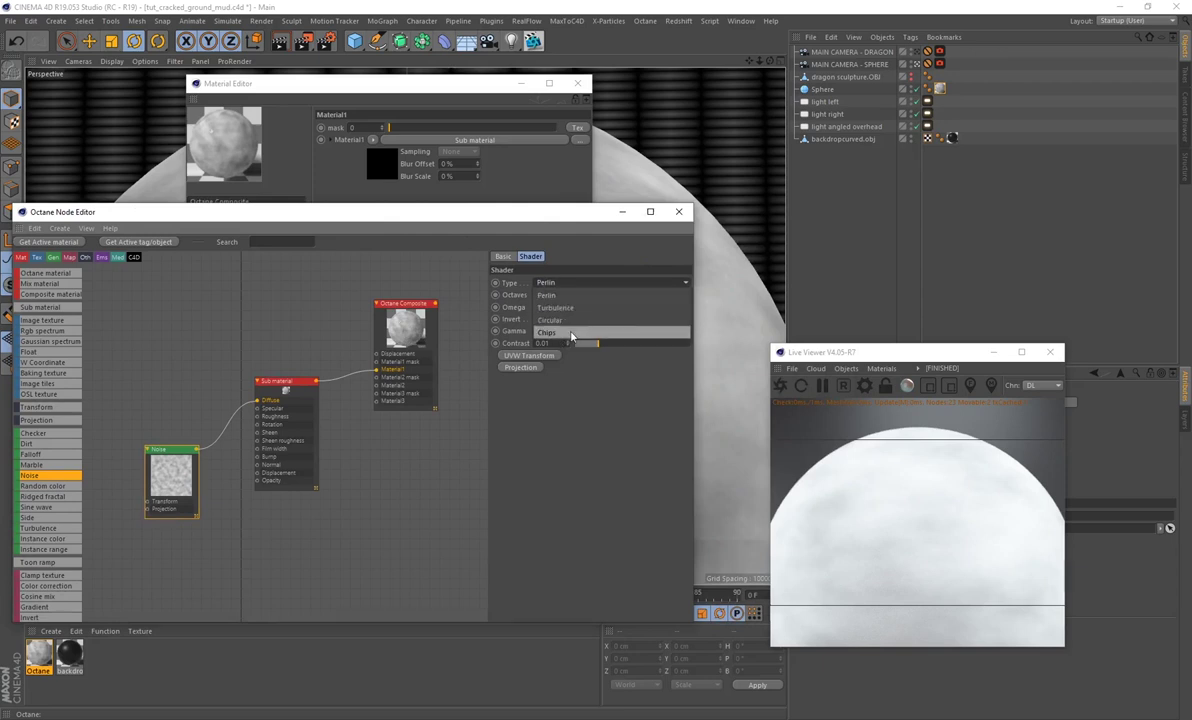
{"action": "left_click", "coordinate": [571, 334]}
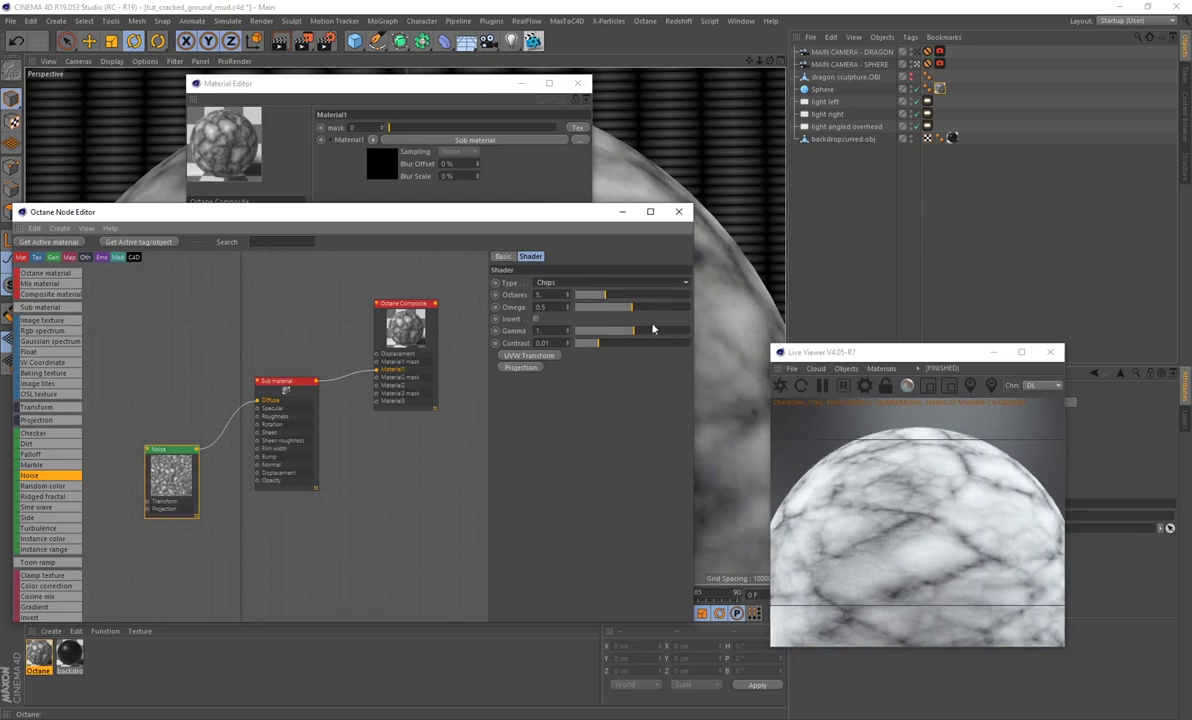
Step: Try out different omega, gamma and contrast amounts on the Noise node
{"action": "mouse_move", "coordinate": [630, 313]}
{"action": "left_mouse_down"}
{"action": "mouse_move", "coordinate": [580, 311]}
{"action": "mouse_move", "coordinate": [627, 315]}
{"action": "left_mouse_up"}
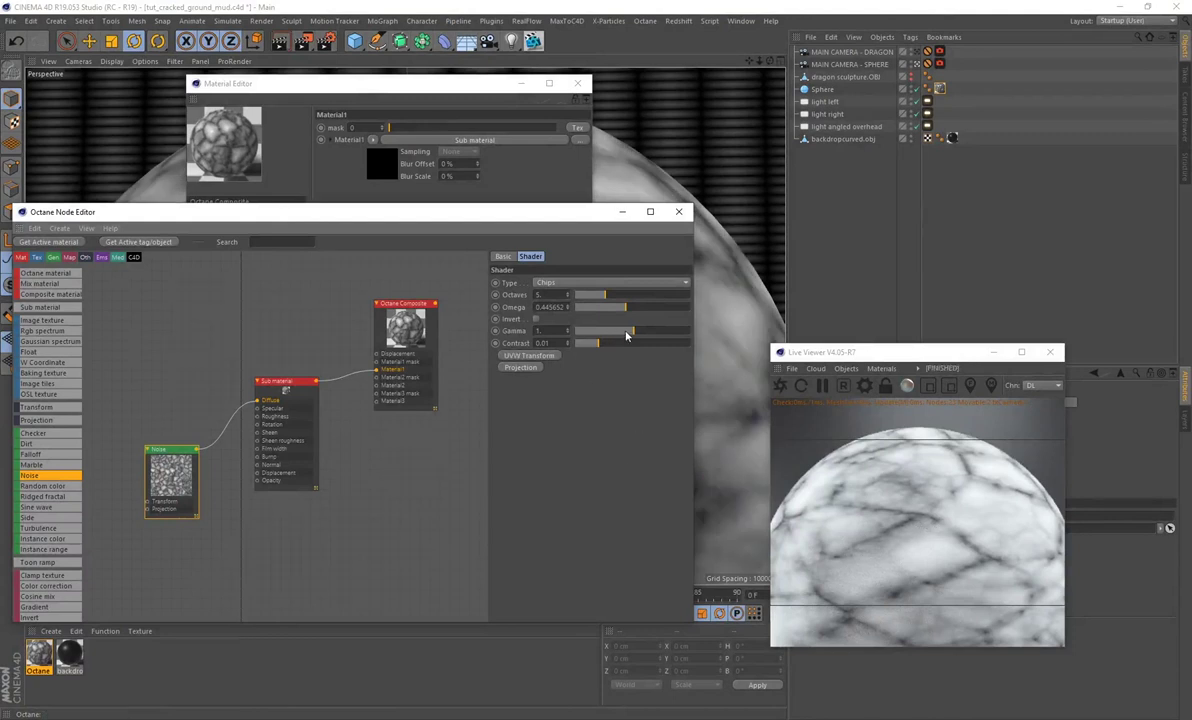
{"action": "mouse_move", "coordinate": [628, 335]}
{"action": "left_mouse_down"}
{"action": "mouse_move", "coordinate": [612, 335]}
{"action": "mouse_move", "coordinate": [637, 336]}
{"action": "left_mouse_up"}
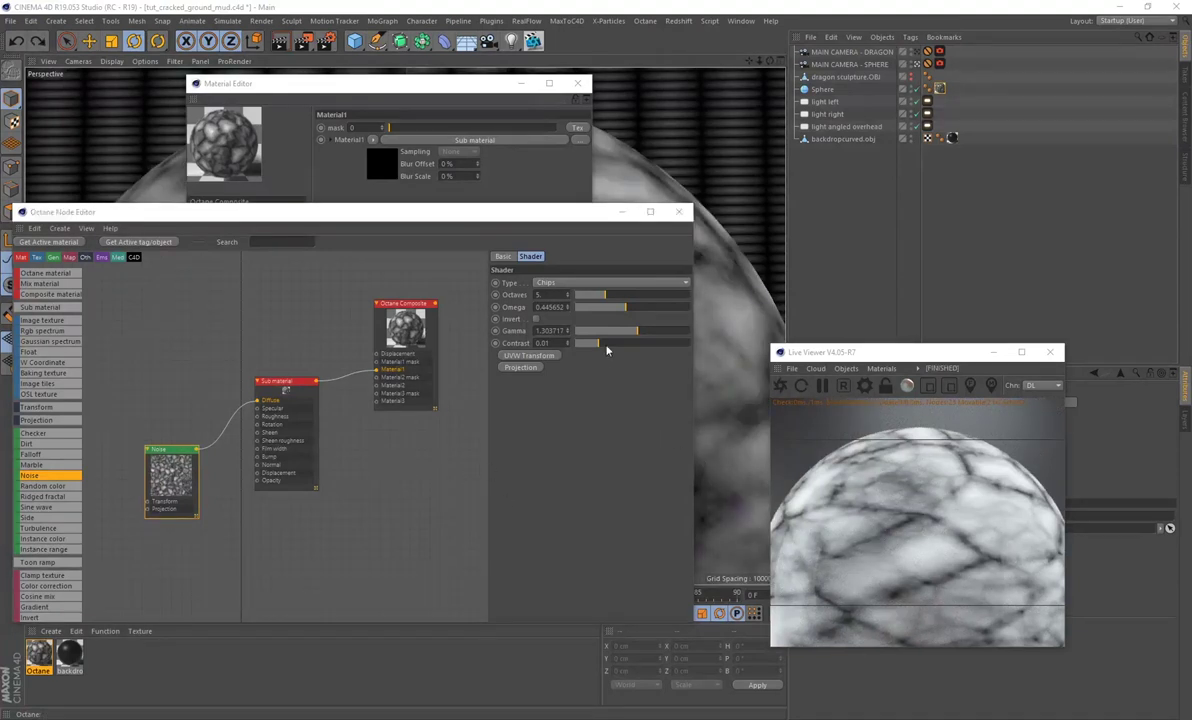
{"action": "left_click_drag", "start_coordinate": [608, 347], "coordinate": [662, 344]}
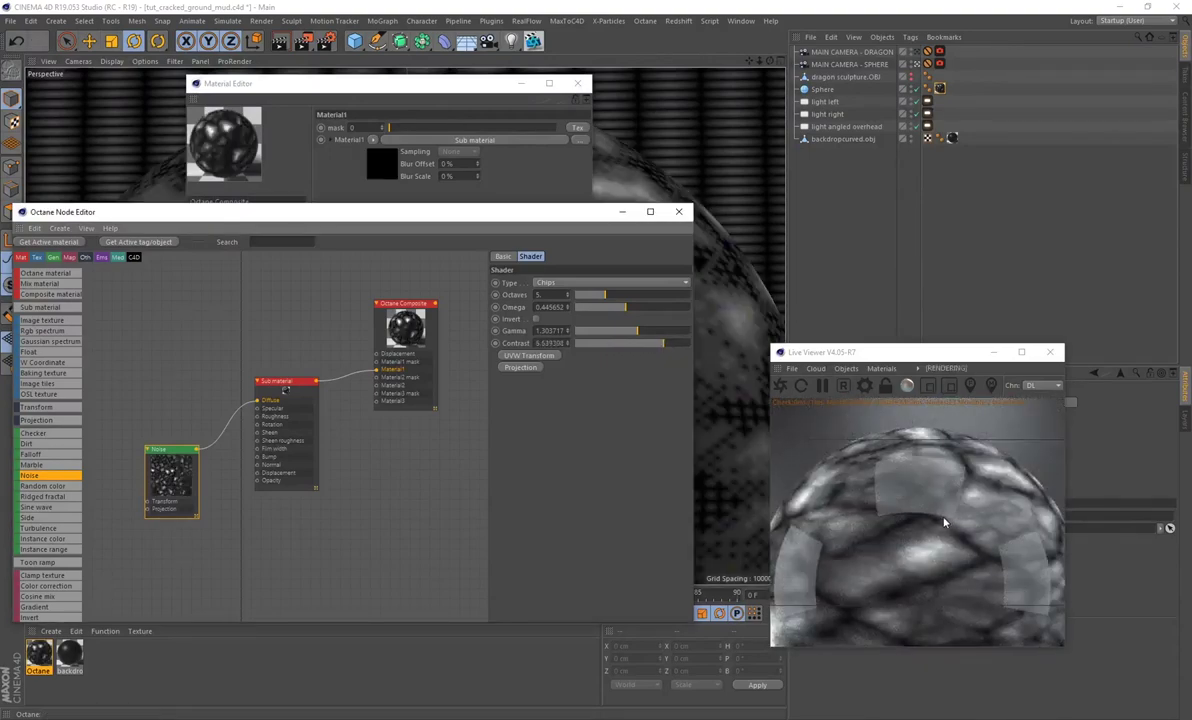
{"action": "left_click_drag", "start_coordinate": [668, 346], "coordinate": [614, 347]}
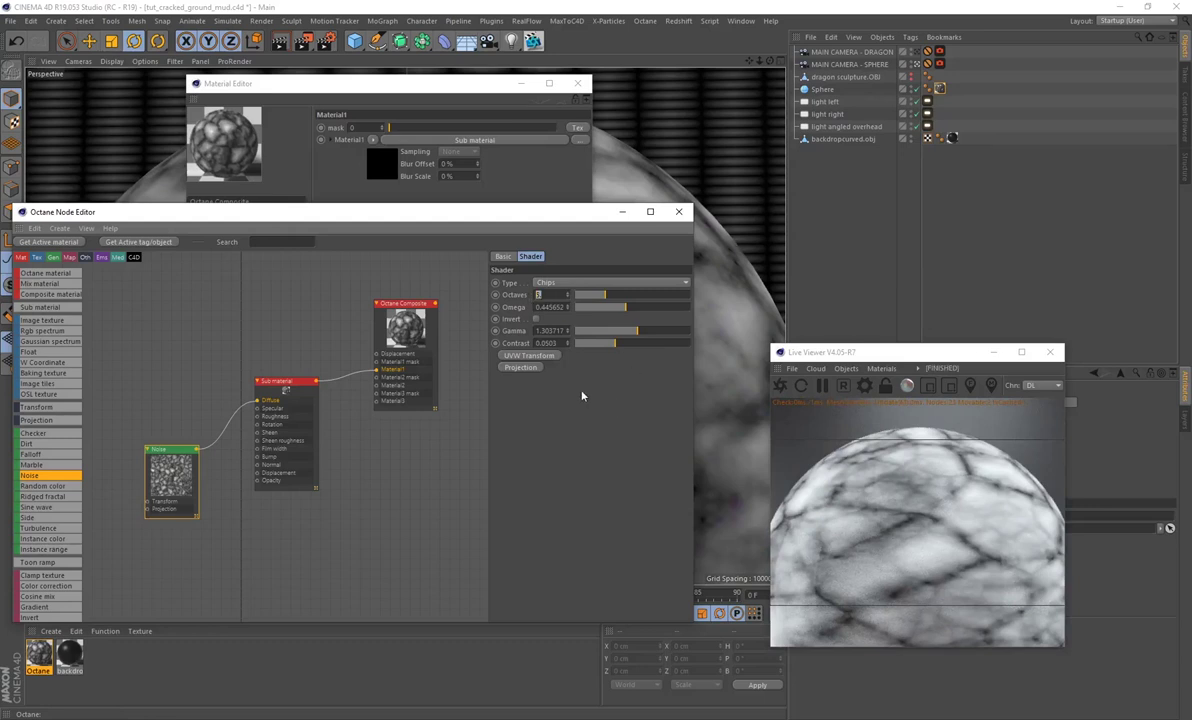
Step: Set the Noise node's octaves to 7, omega to 0.54, gamma to 0.38 and contrast to 30.39, and save the scene
{"action": "type", "text": "1"}
{"action": "key", "text": "Tab"}
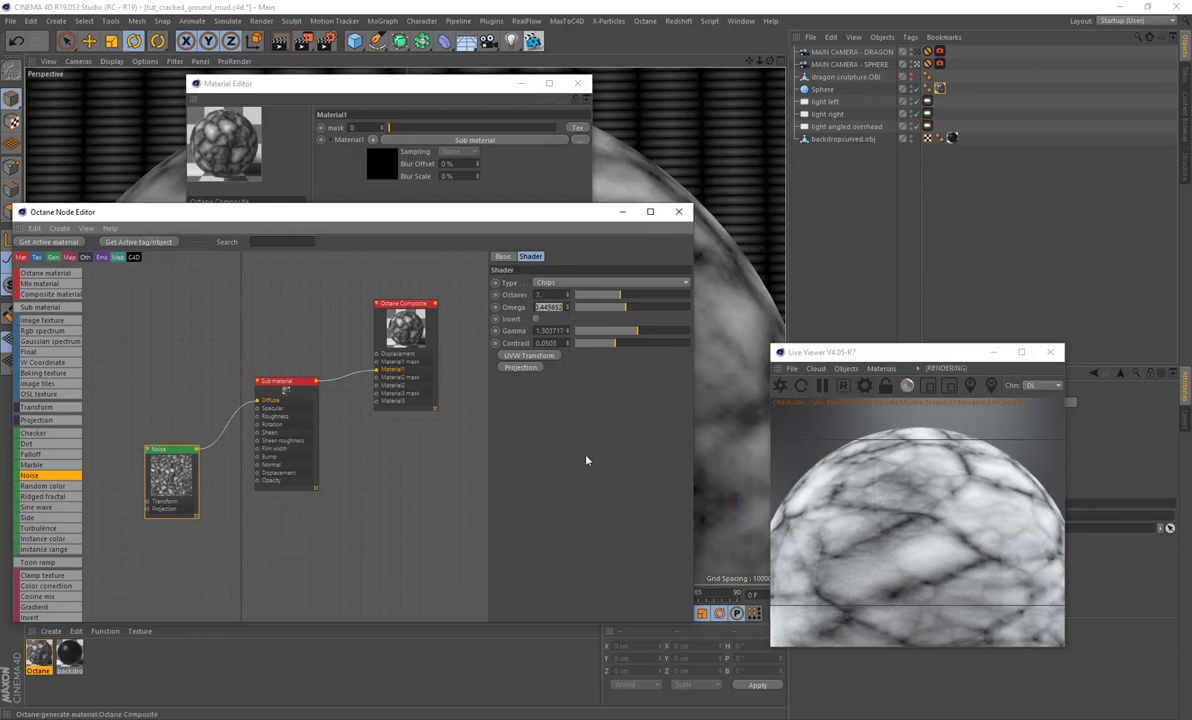
{"action": "type", "text": "0.544"}
{"action": "key", "text": "Tab"}
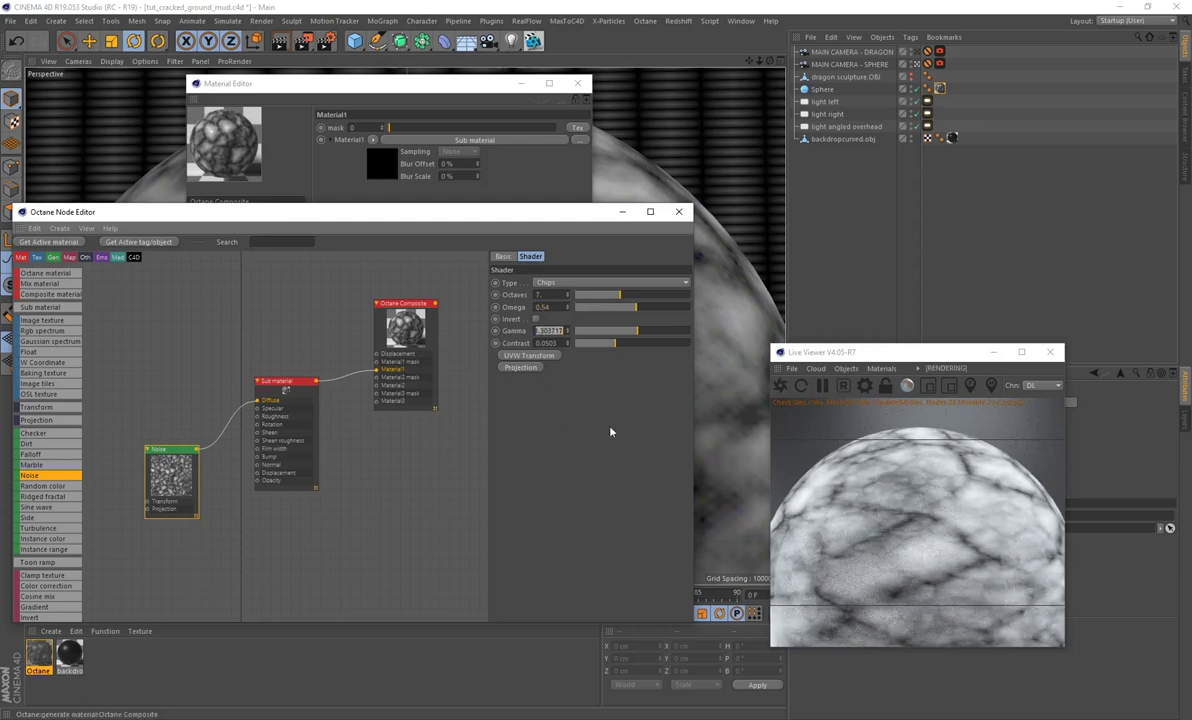
{"action": "type", "text": "0.38"}
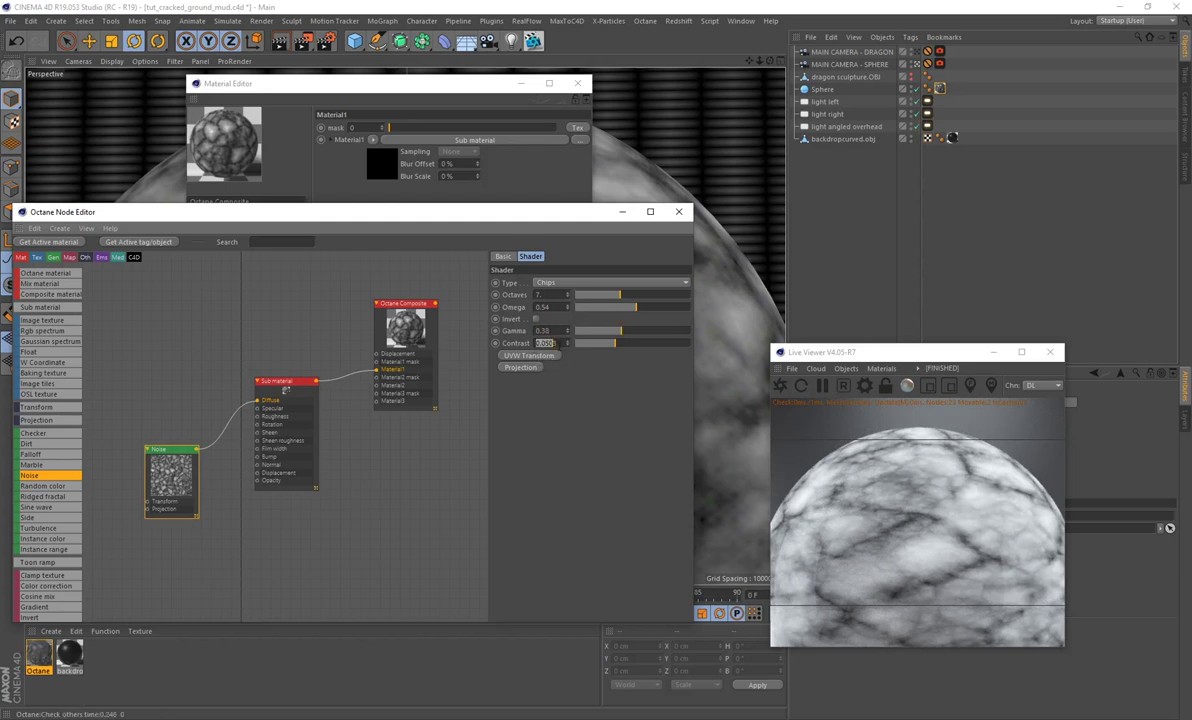
{"action": "key", "text": "Tab"}
{"action": "type", "text": "3"}
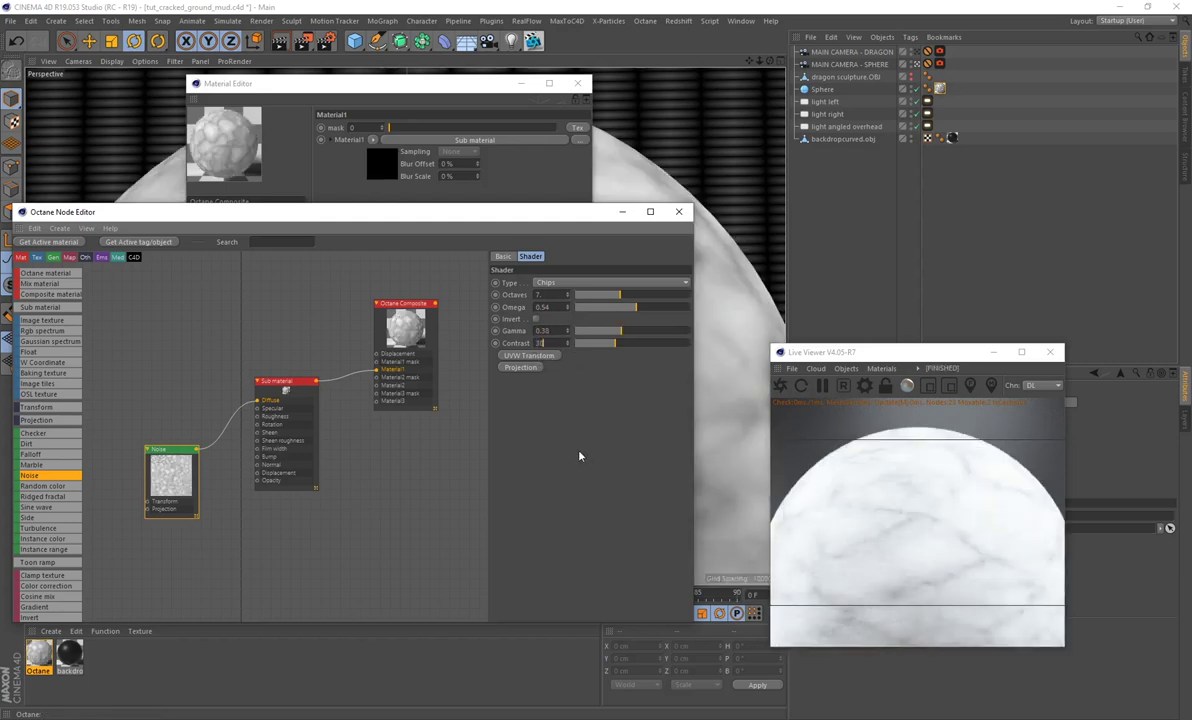
{"action": "type", "text": "0.39"}
{"action": "key", "text": "Return"}
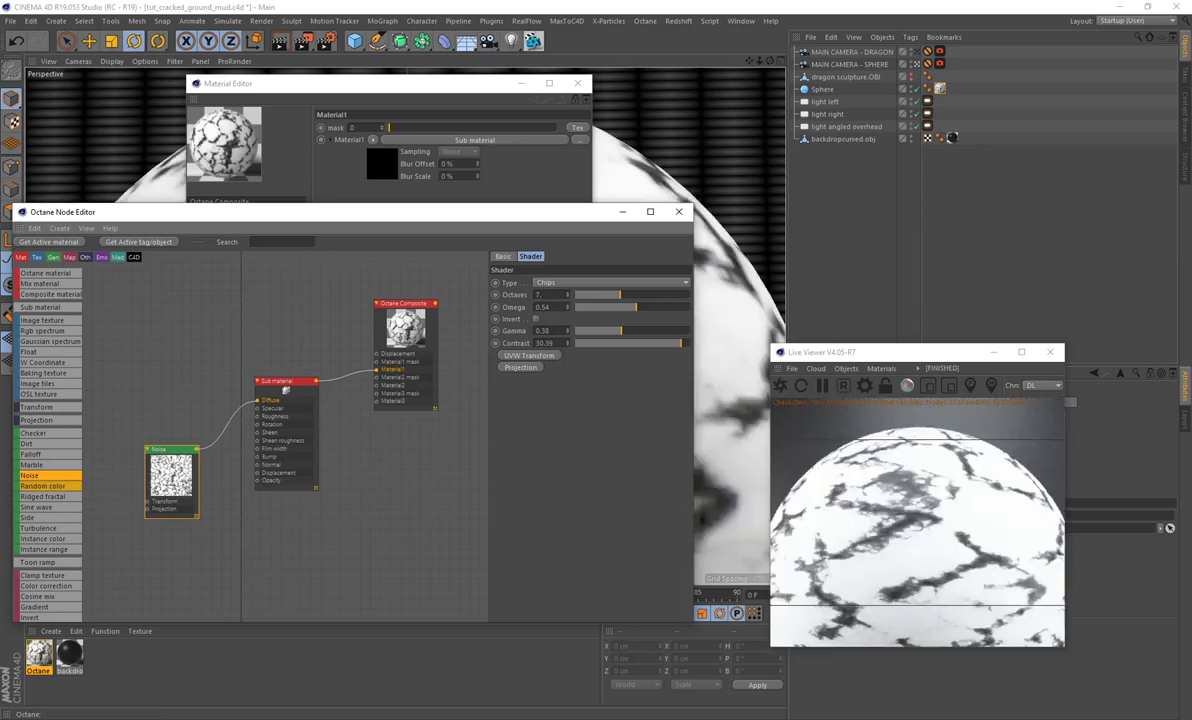
{"action": "key", "text": "ctrl+s"}
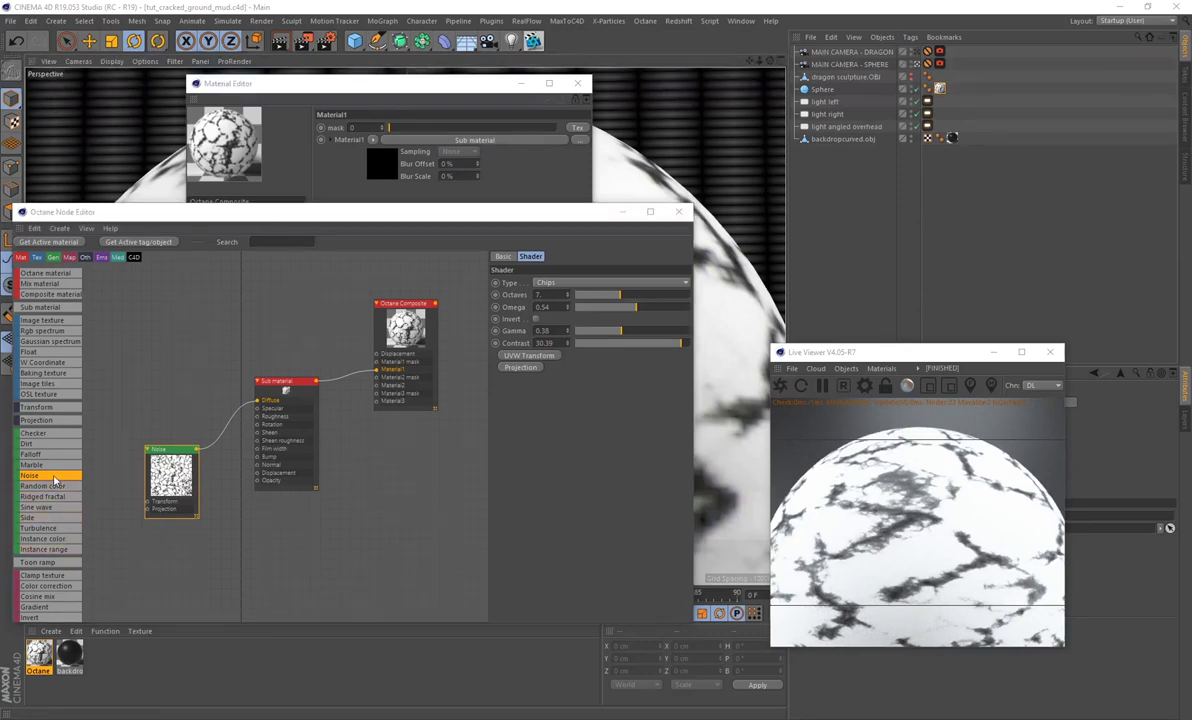
Step: Insert a Gradient node between the Noise node and the sub material's Diffuse input, and space the nodes apart
{"action": "scroll", "coordinate": [56, 512], "scroll_direction": "down", "scroll_amount": 4}
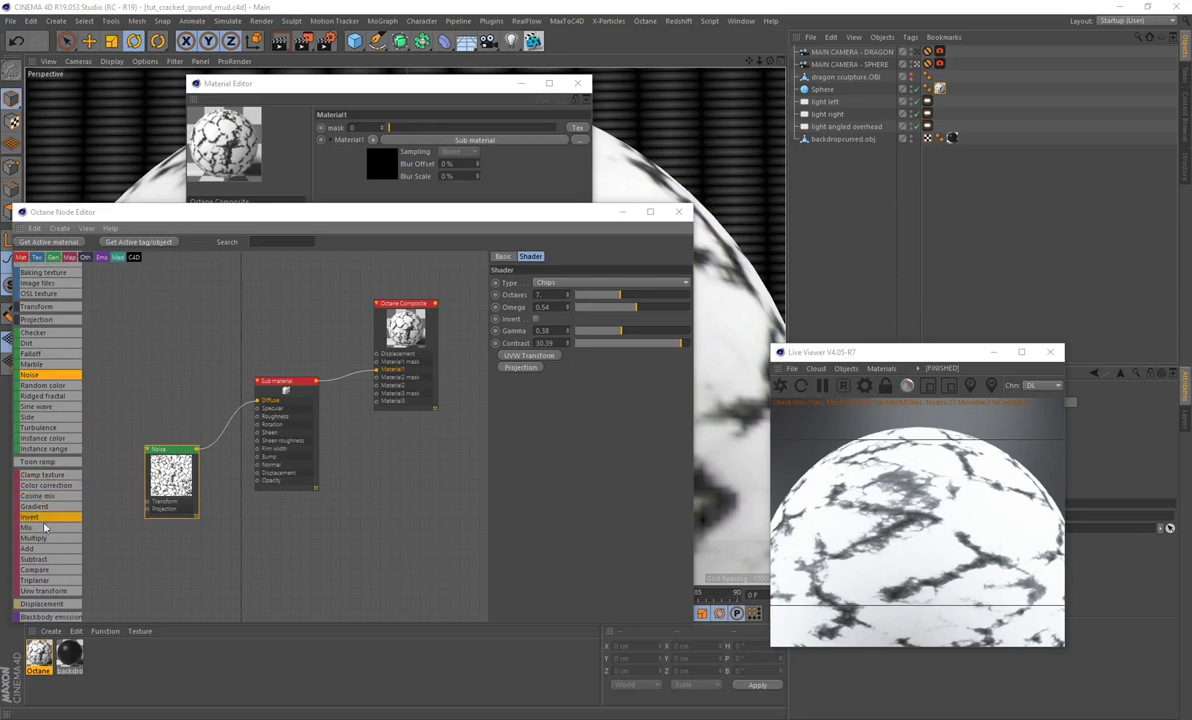
{"action": "left_click_drag", "start_coordinate": [38, 513], "coordinate": [135, 505]}
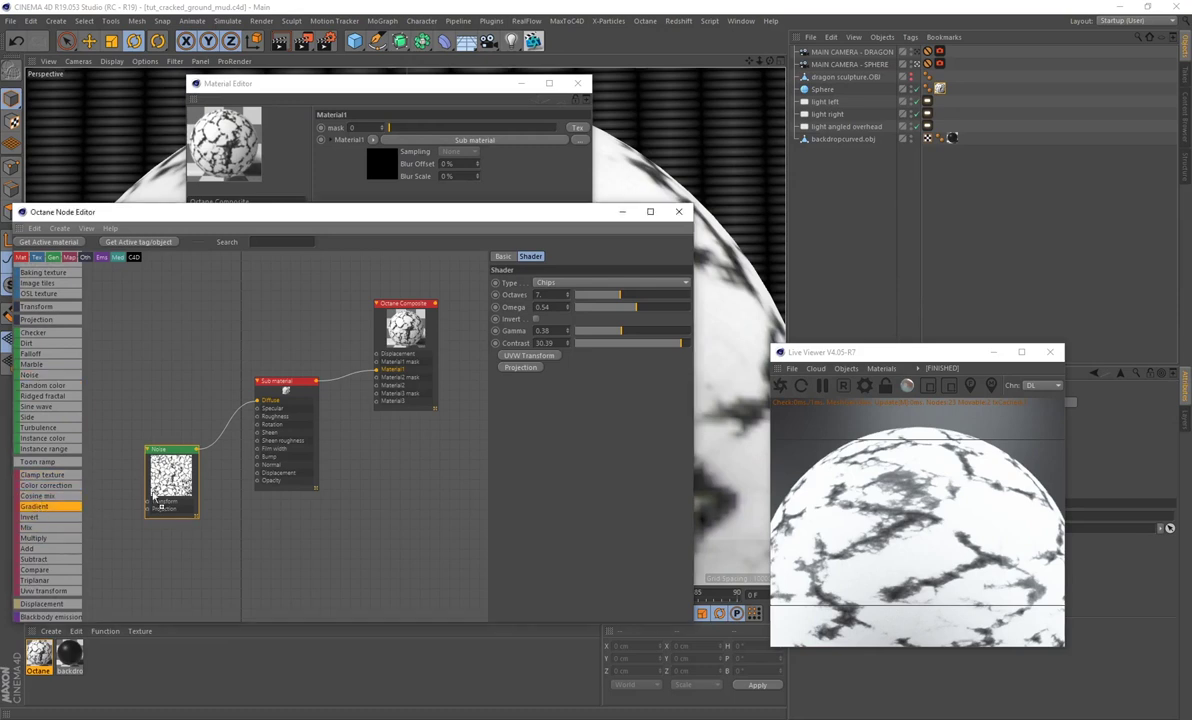
{"action": "left_click_drag", "start_coordinate": [225, 426], "coordinate": [228, 430]}
{"action": "left_click_drag", "start_coordinate": [160, 470], "coordinate": [118, 463]}
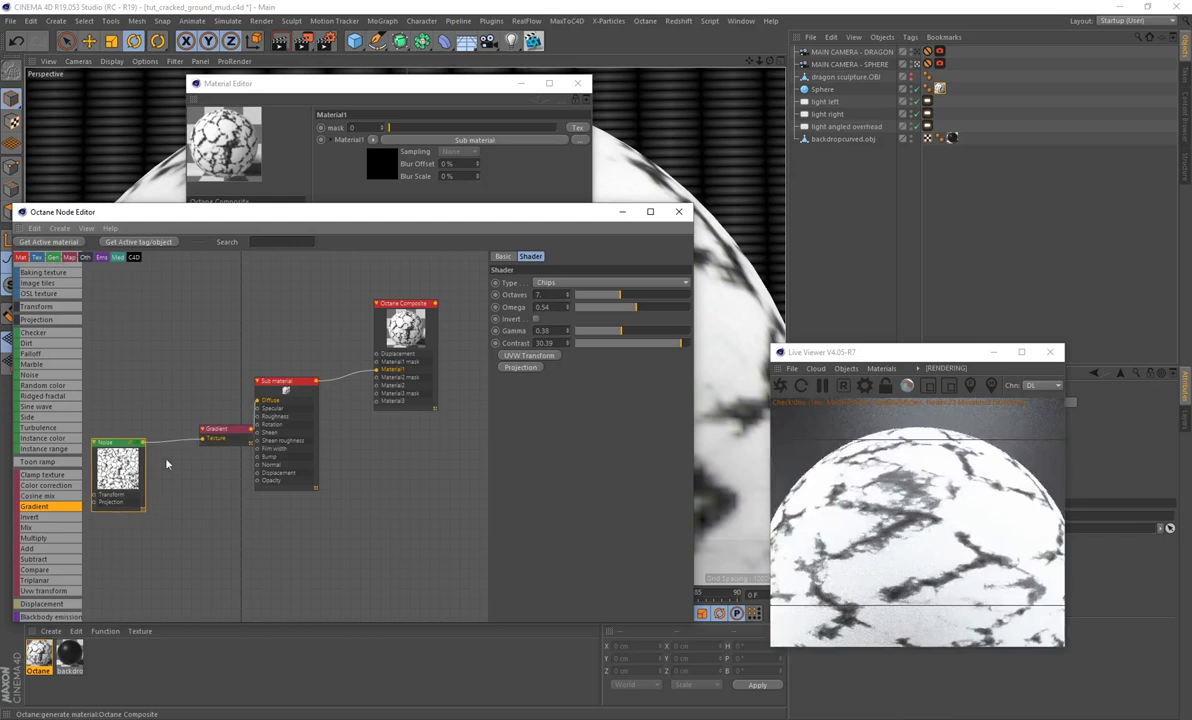
{"action": "left_click_drag", "start_coordinate": [212, 432], "coordinate": [190, 446]}
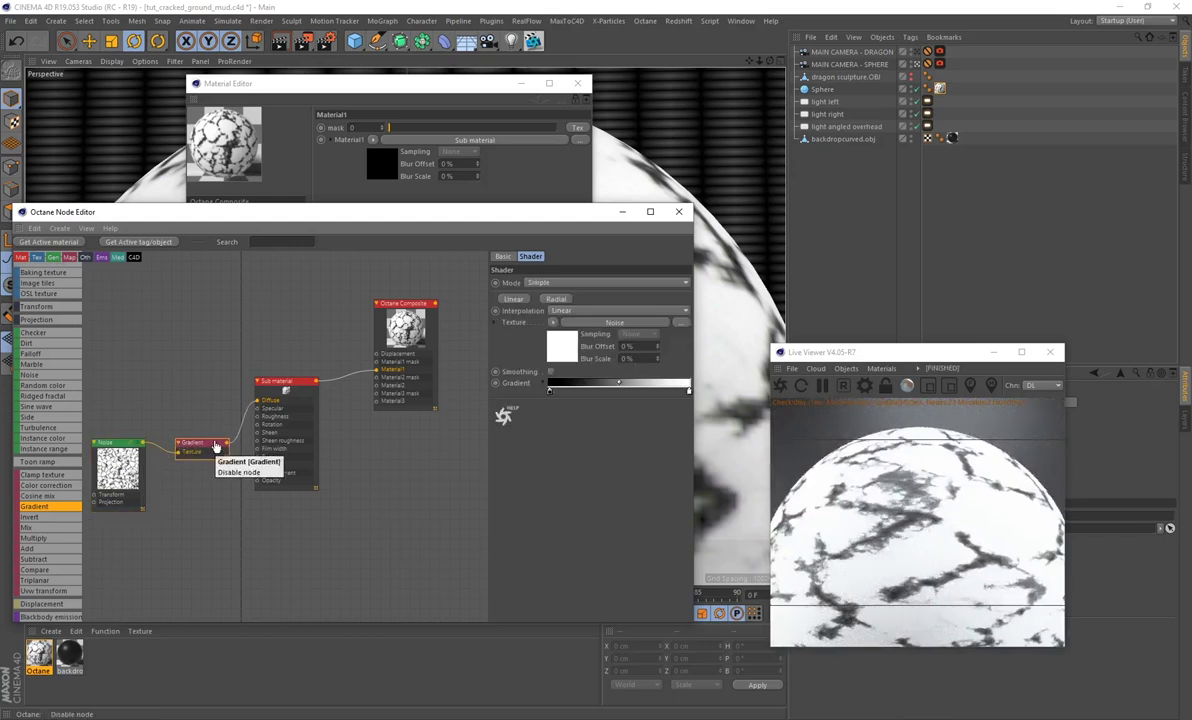
{"action": "right_click", "coordinate": [229, 488]}
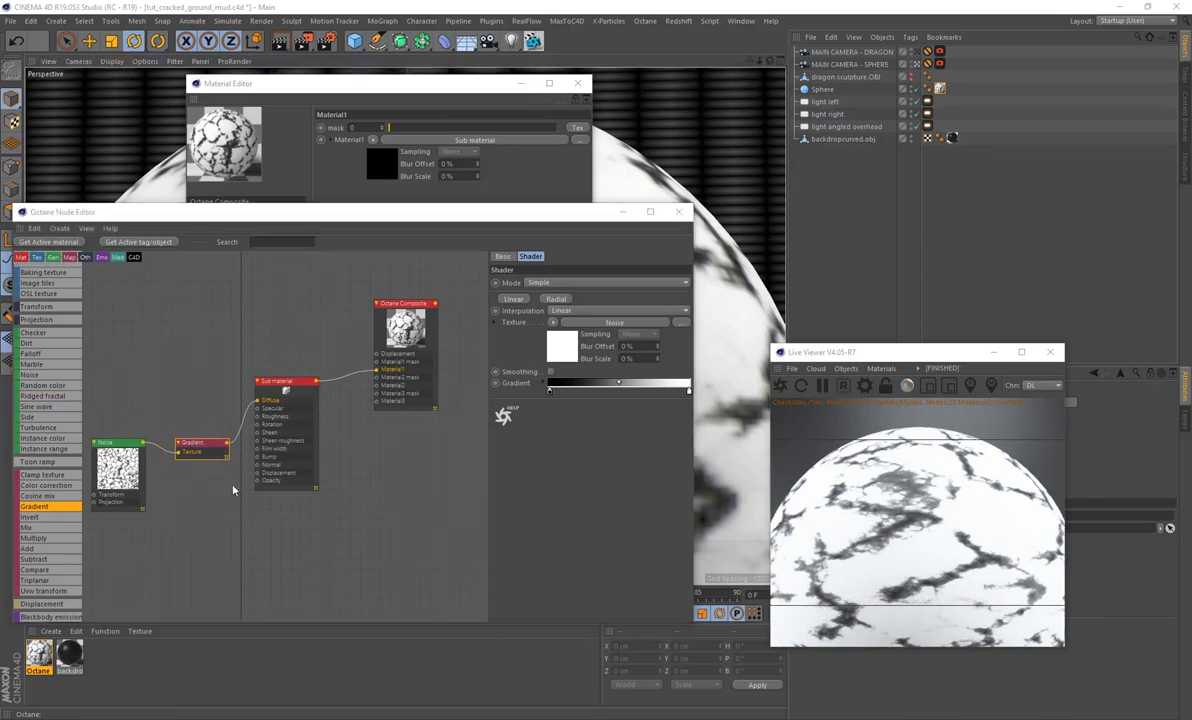
{"action": "left_click", "coordinate": [200, 456]}
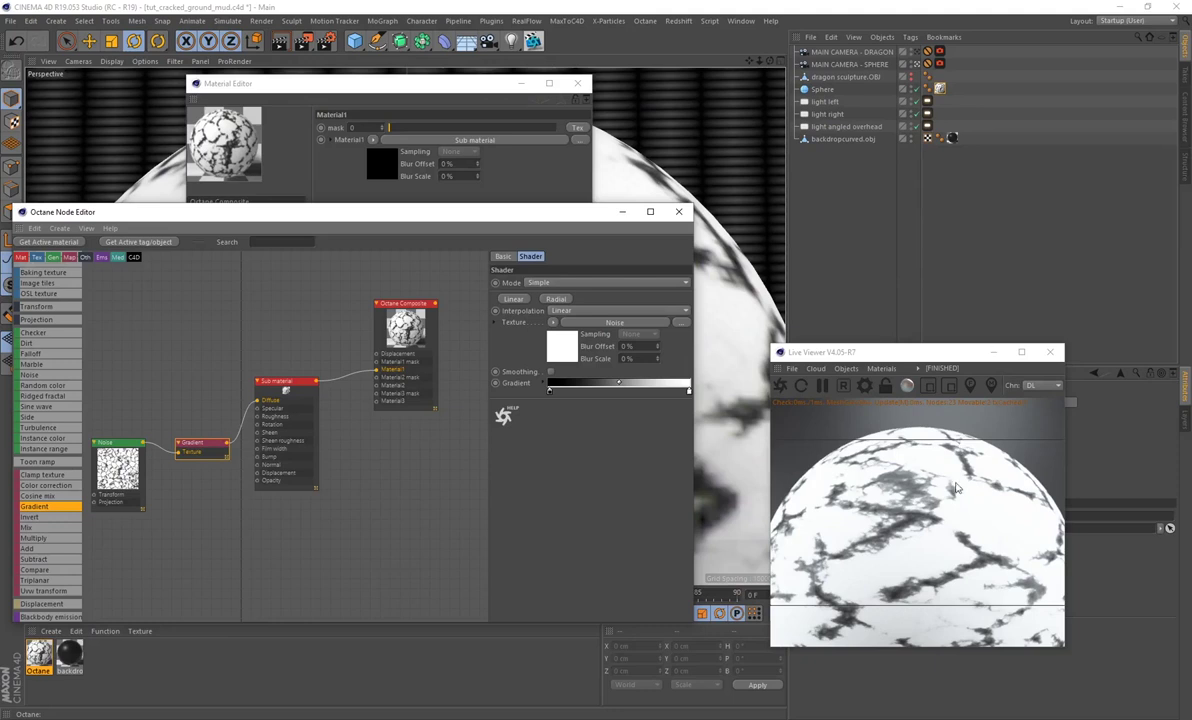
Step: Add two knots in the dark half of the gradient, bring the white end knot close beside them, and fine-tune the first two knots' positions
{"action": "left_click", "coordinate": [570, 391]}
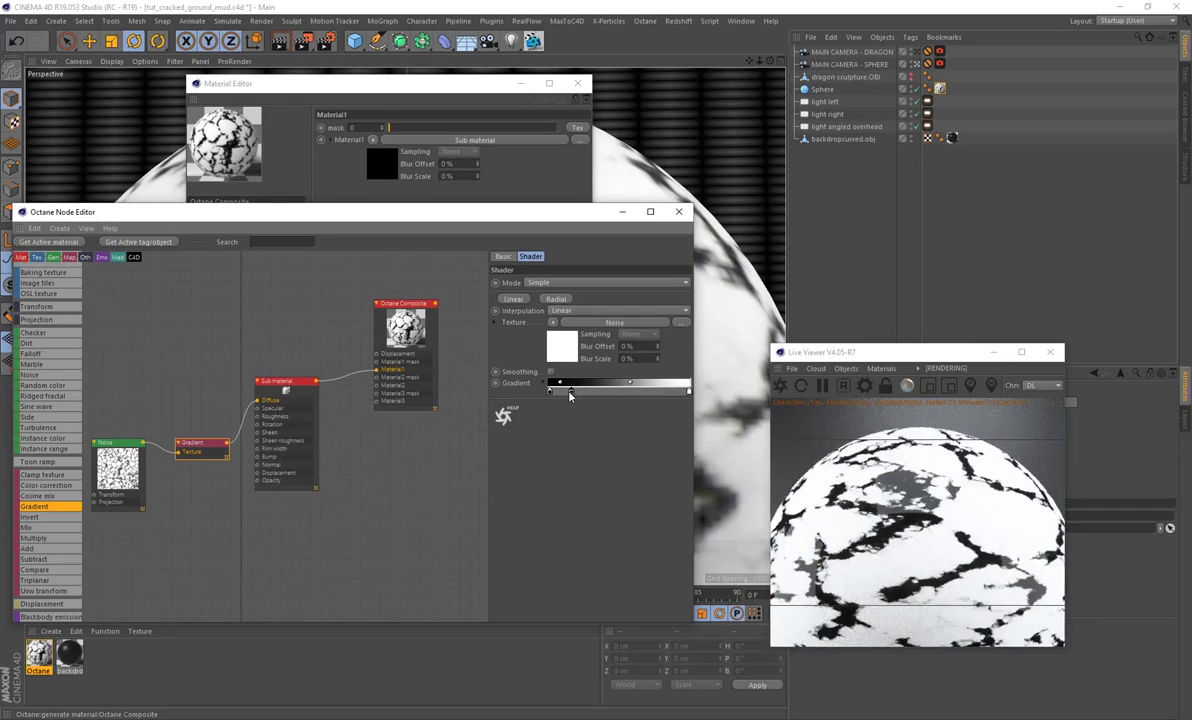
{"action": "left_click", "coordinate": [597, 391]}
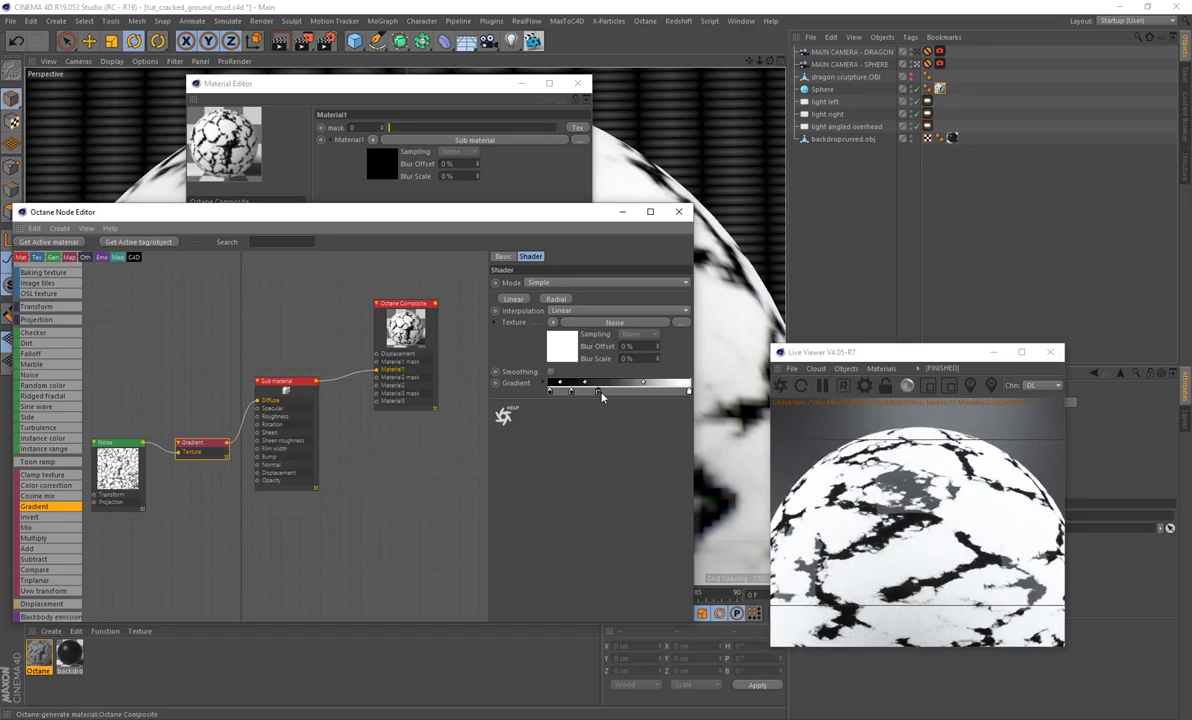
{"action": "left_click", "coordinate": [615, 391]}
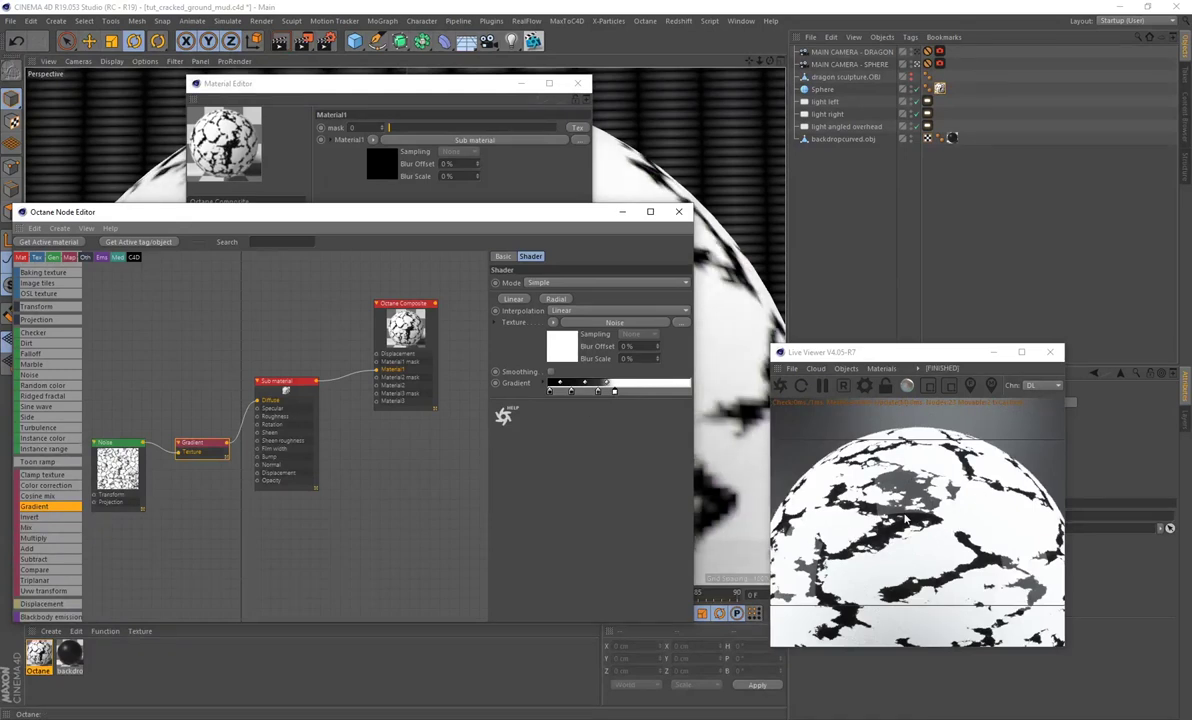
{"action": "left_click", "coordinate": [551, 392]}
{"action": "left_click_drag", "start_coordinate": [572, 393], "coordinate": [569, 393]}
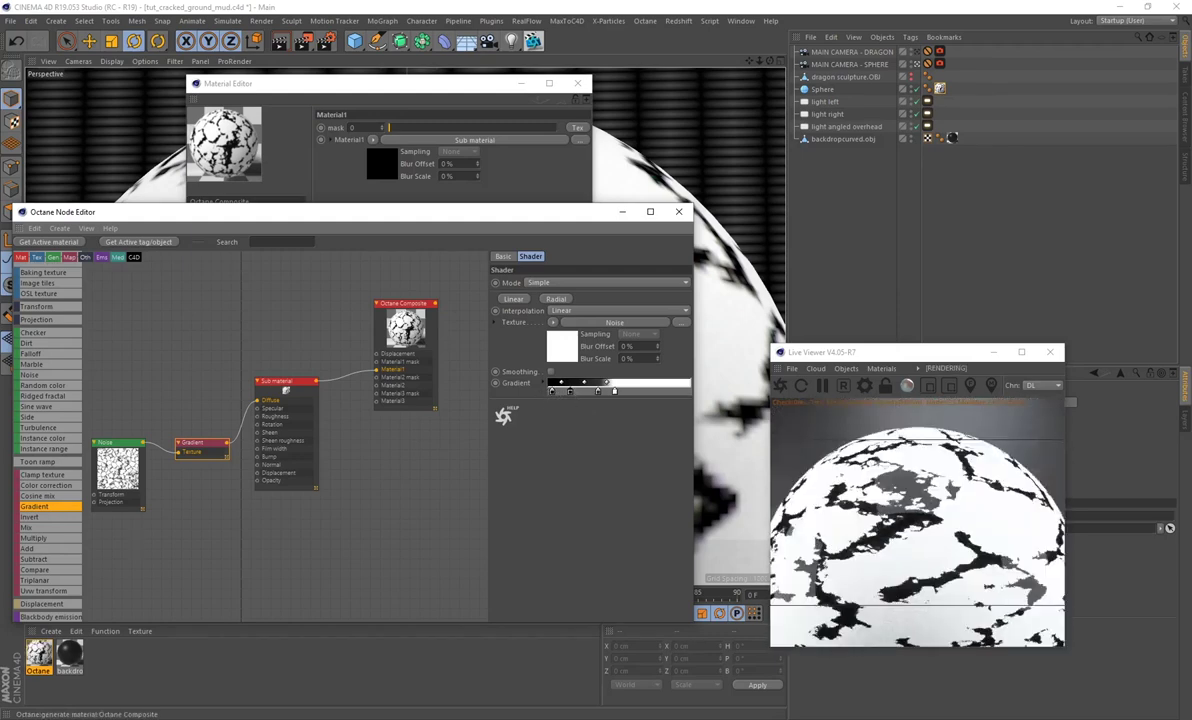
Step: Set the gradient's first knot to a dark brown with hue 30, saturation 69% and value 20%
{"action": "left_click", "coordinate": [553, 393]}
{"action": "double_click", "coordinate": [553, 393]}
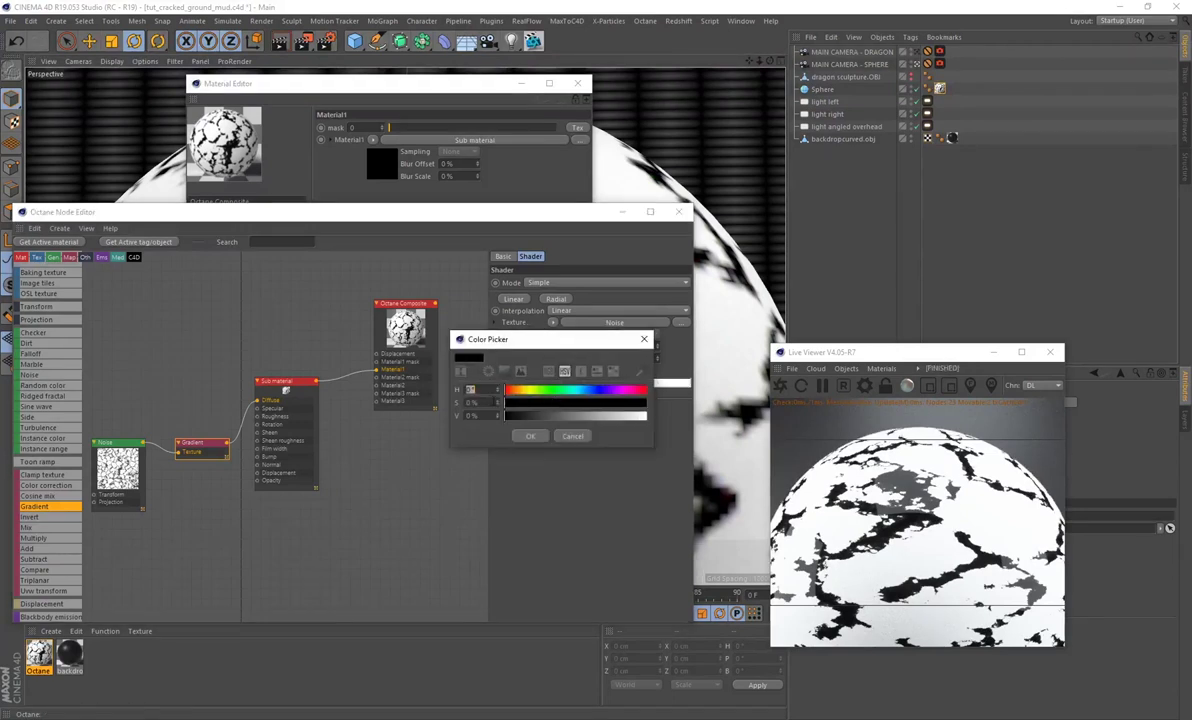
{"action": "left_click", "coordinate": [473, 391]}
{"action": "type", "text": "30"}
{"action": "key", "text": "Tab"}
{"action": "type", "text": "60"}
{"action": "key", "text": "Tab"}
{"action": "type", "text": "20"}
{"action": "left_click", "coordinate": [480, 433]}
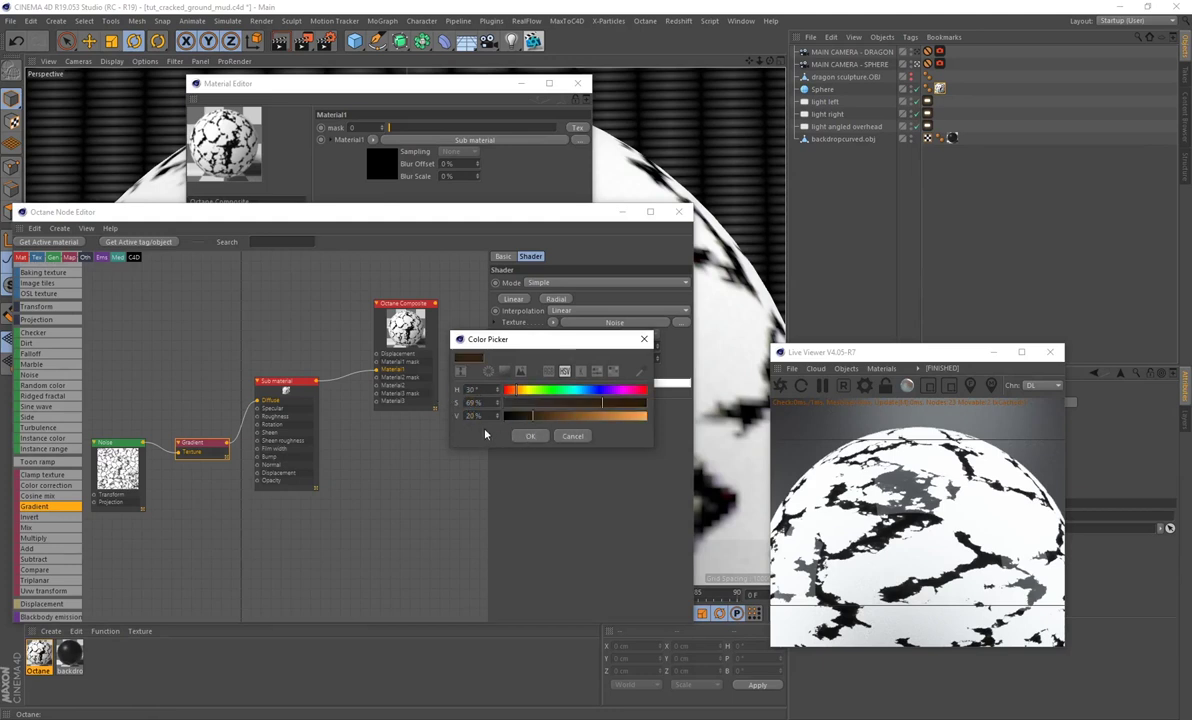
{"action": "left_click", "coordinate": [530, 436]}
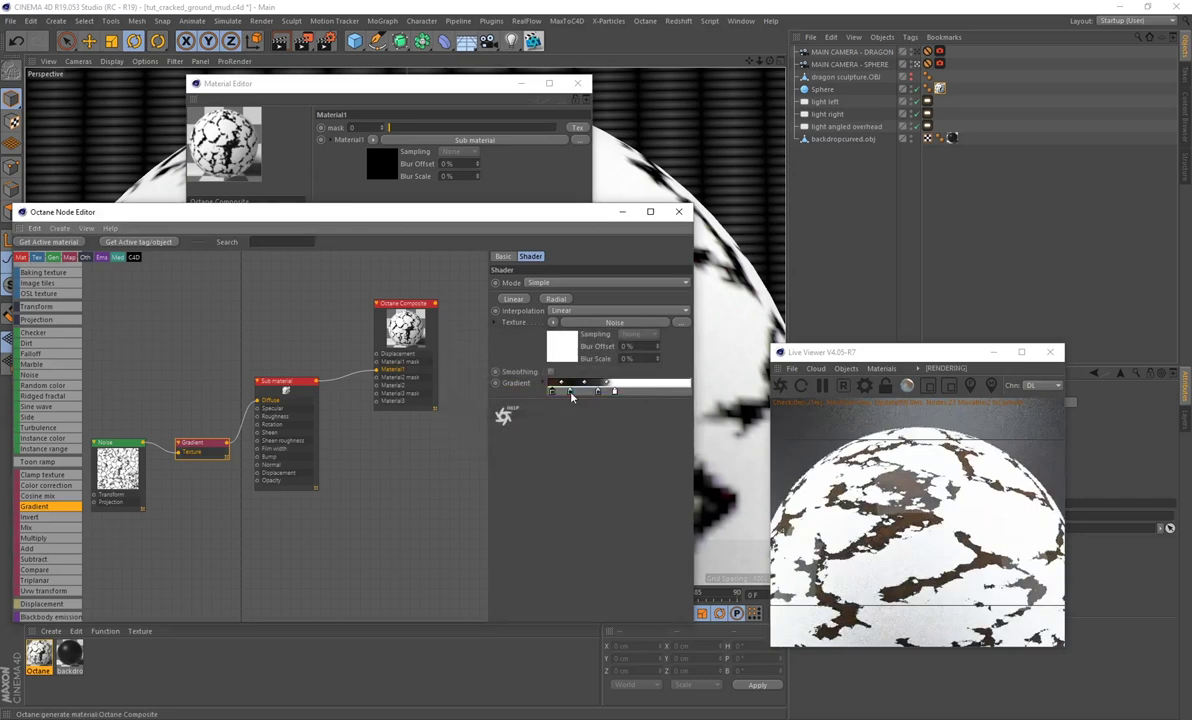
Step: Set the gradient's second knot to a darker brown with hue 27, saturation 55% and value 10%
{"action": "double_click", "coordinate": [571, 393]}
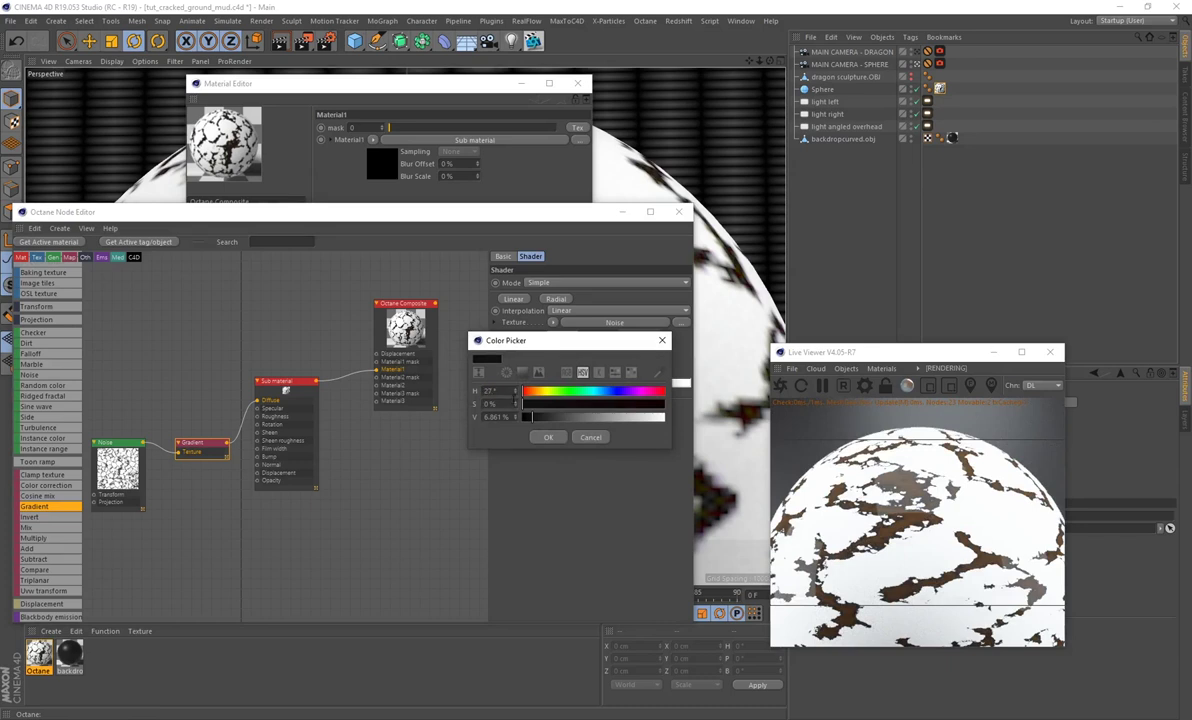
{"action": "type", "text": "55"}
{"action": "left_click_drag", "start_coordinate": [504, 416], "coordinate": [444, 416]}
{"action": "type", "text": "10"}
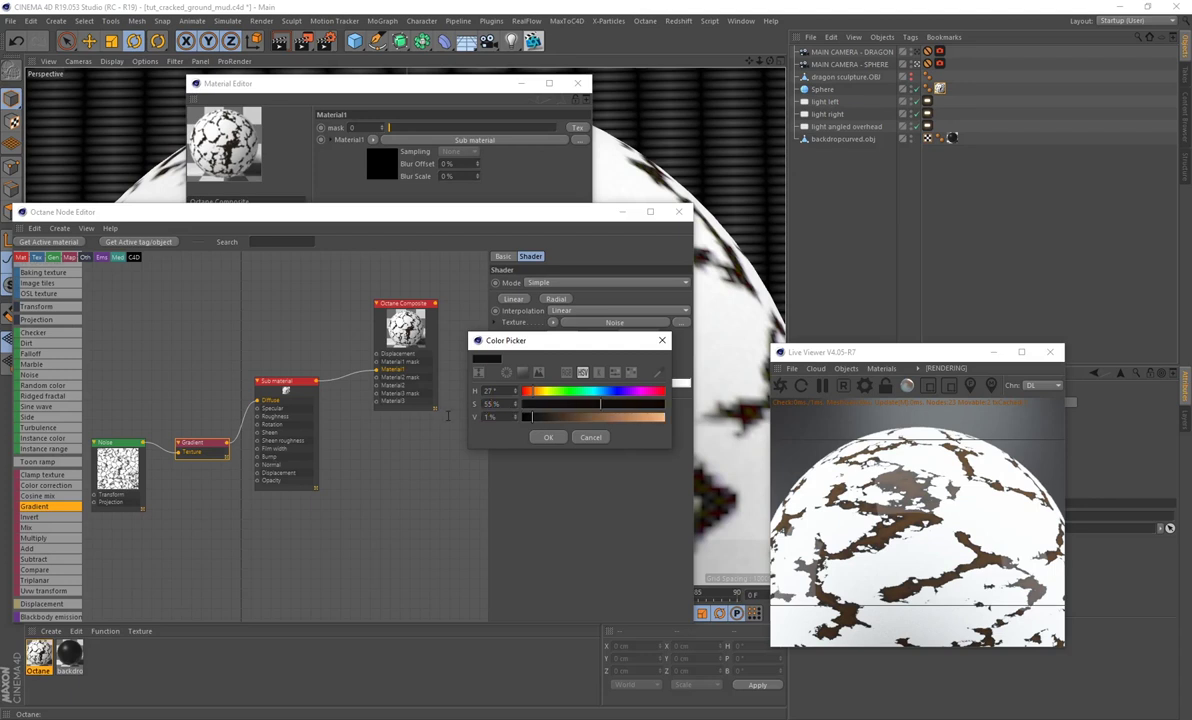
{"action": "left_click", "coordinate": [547, 438]}
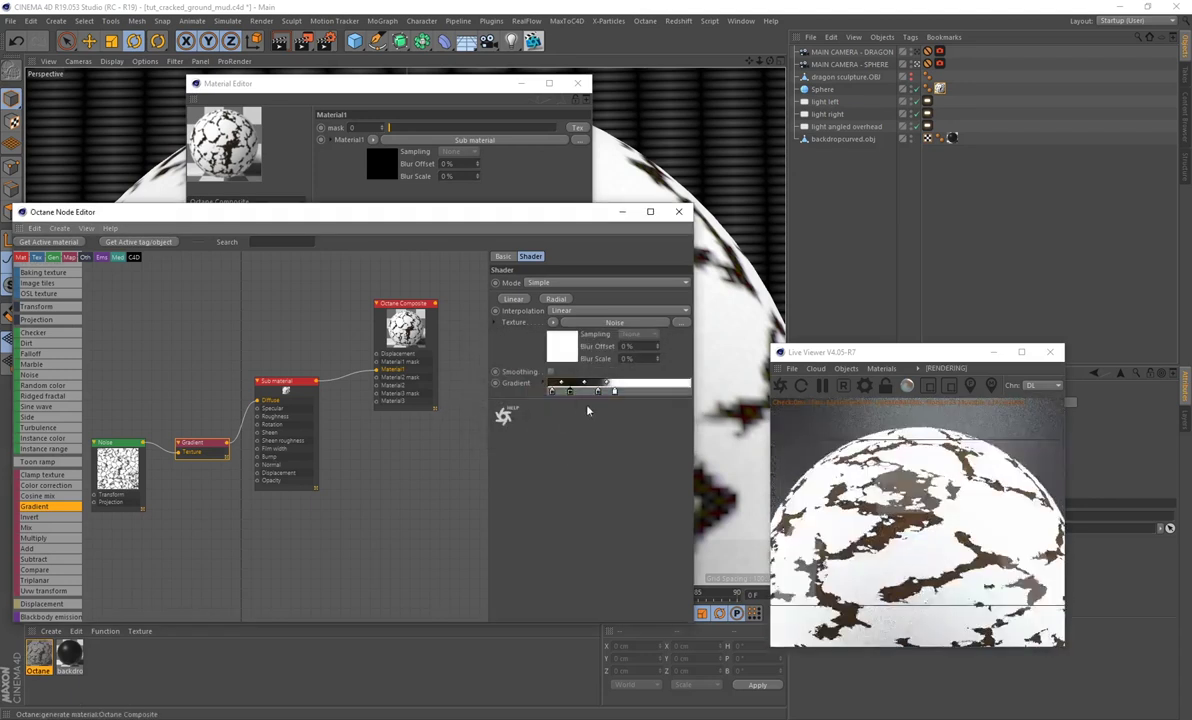
Step: Recolor the gradient's third knot brown, with hue 30, some saturation and value 26%
{"action": "left_click", "coordinate": [598, 392]}
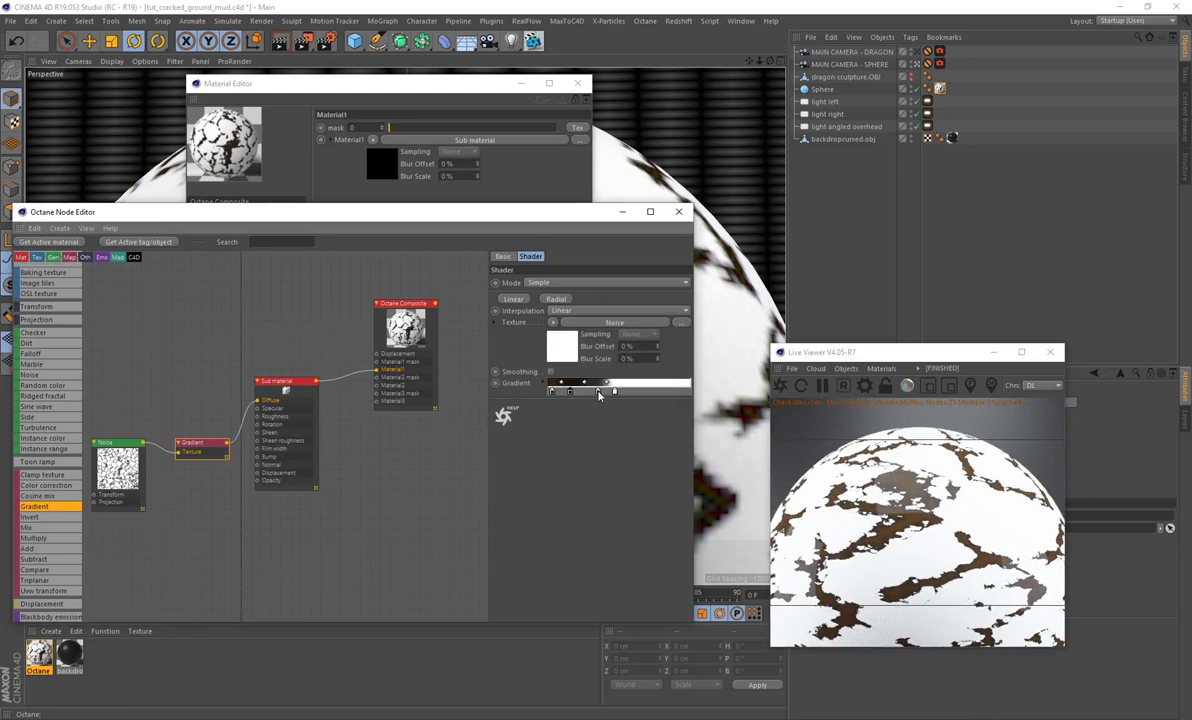
{"action": "double_click", "coordinate": [598, 392]}
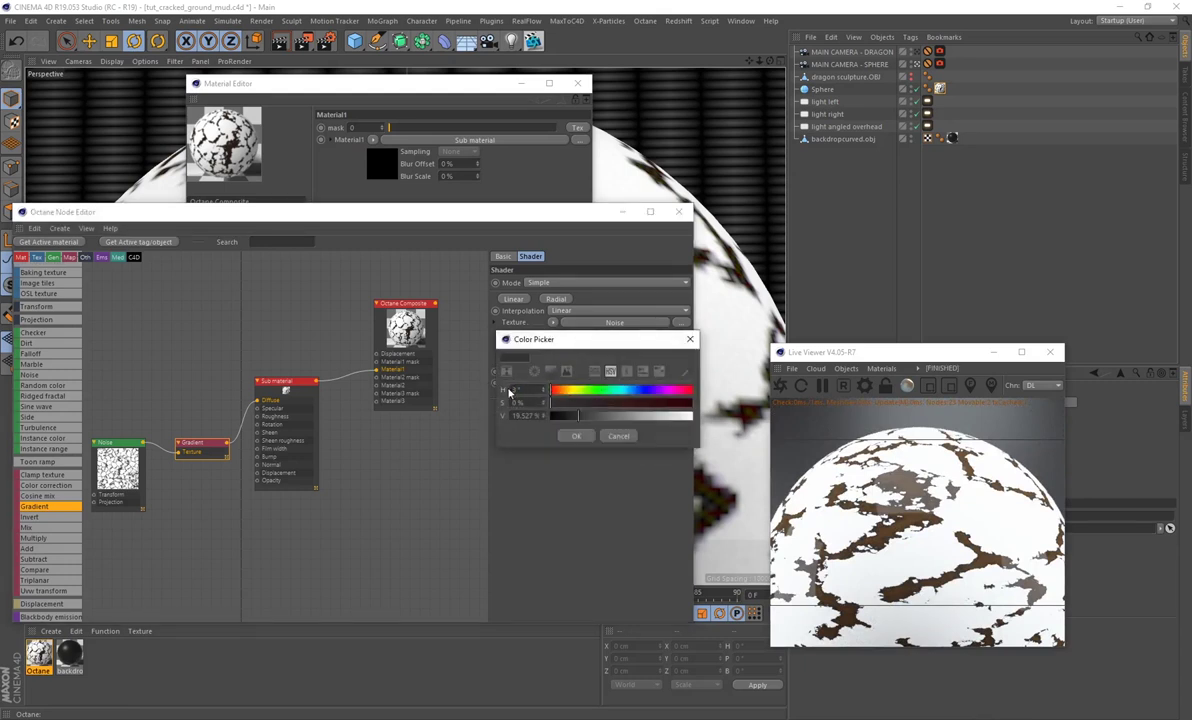
{"action": "type", "text": "30"}
{"action": "key", "text": "Tab"}
{"action": "type", "text": "315"}
{"action": "left_click_drag", "start_coordinate": [532, 415], "coordinate": [506, 416]}
{"action": "type", "text": "26"}
{"action": "left_click", "coordinate": [576, 436]}
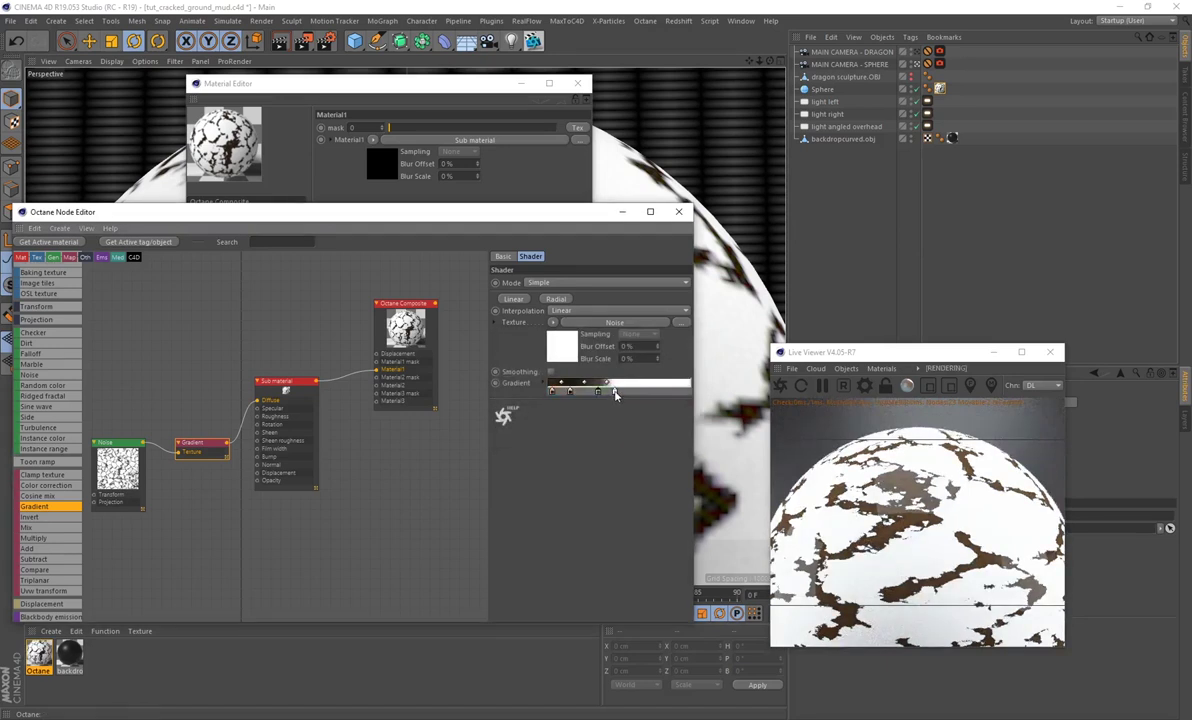
Step: Recolor the gradient's white end knot brown, with hue 30, saturation 52% and a much lower value
{"action": "double_click", "coordinate": [615, 392]}
{"action": "type", "text": "30"}
{"action": "key", "text": "Tab"}
{"action": "type", "text": "5"}
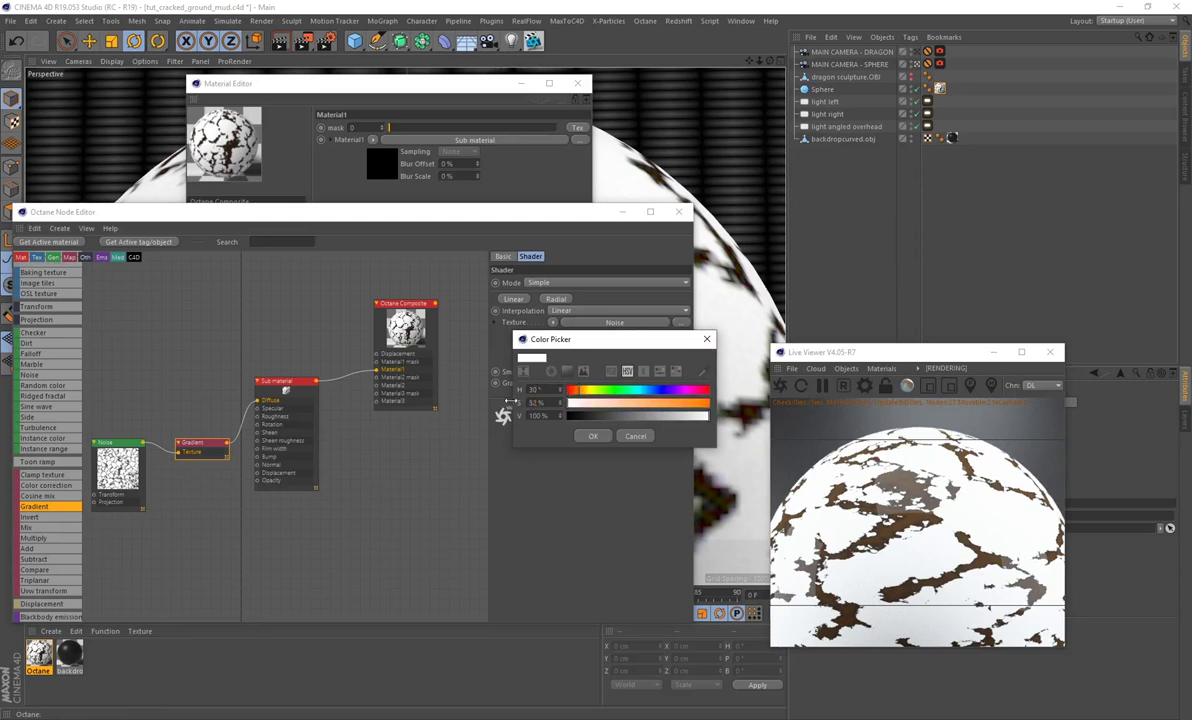
{"action": "type", "text": "2"}
{"action": "key", "text": "Tab"}
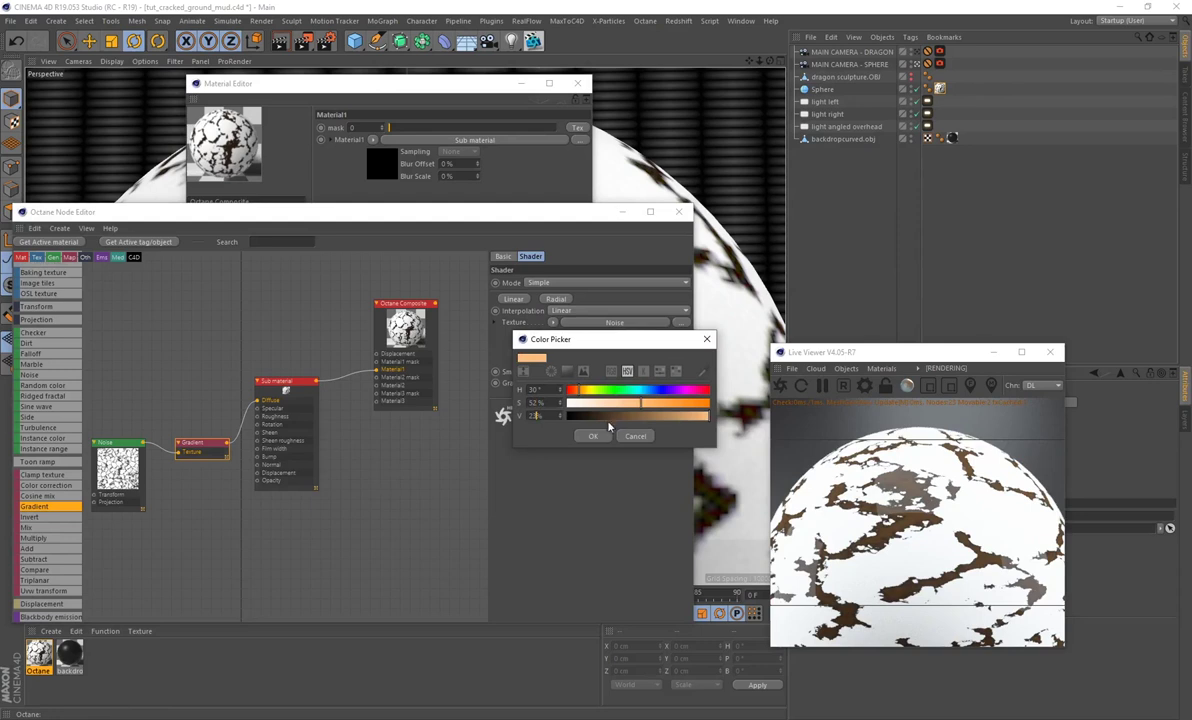
{"action": "left_click", "coordinate": [593, 436]}
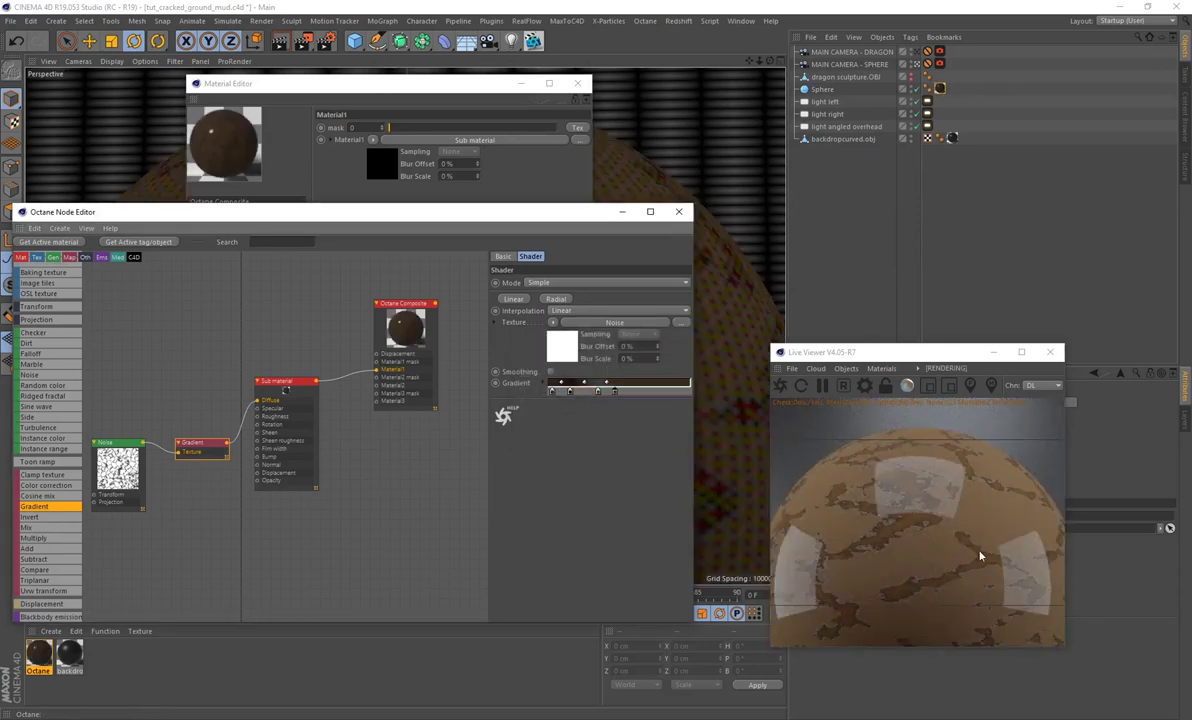
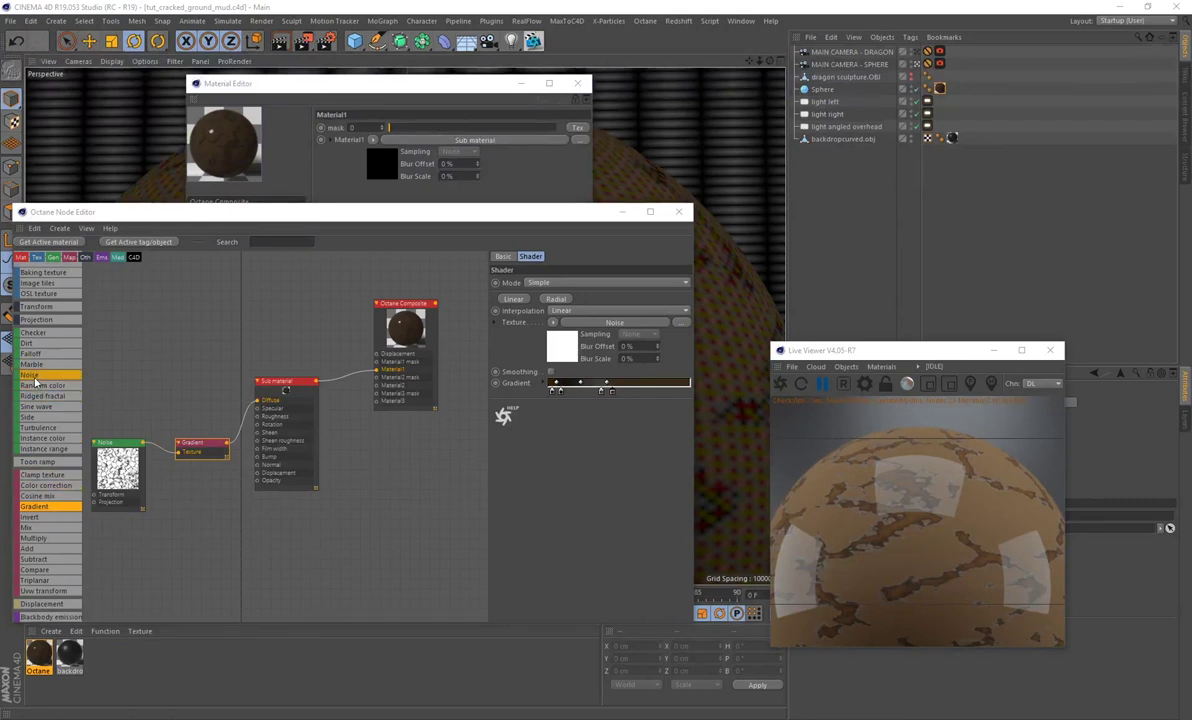
Step: Add a second Noise node below, connect it to the sub material's Bump input, and restart the live render
{"action": "left_click_drag", "start_coordinate": [34, 375], "coordinate": [160, 577]}
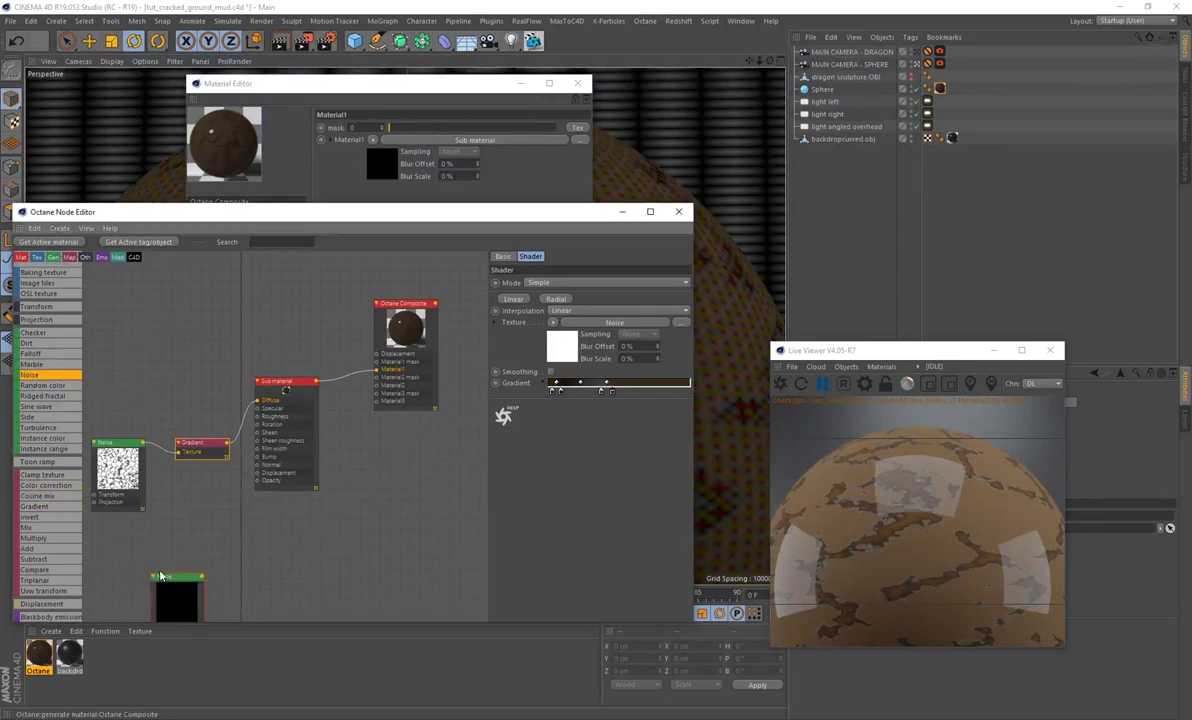
{"action": "middle_click_drag", "start_coordinate": [223, 536], "coordinate": [236, 498]}
{"action": "left_click_drag", "start_coordinate": [214, 539], "coordinate": [270, 419]}
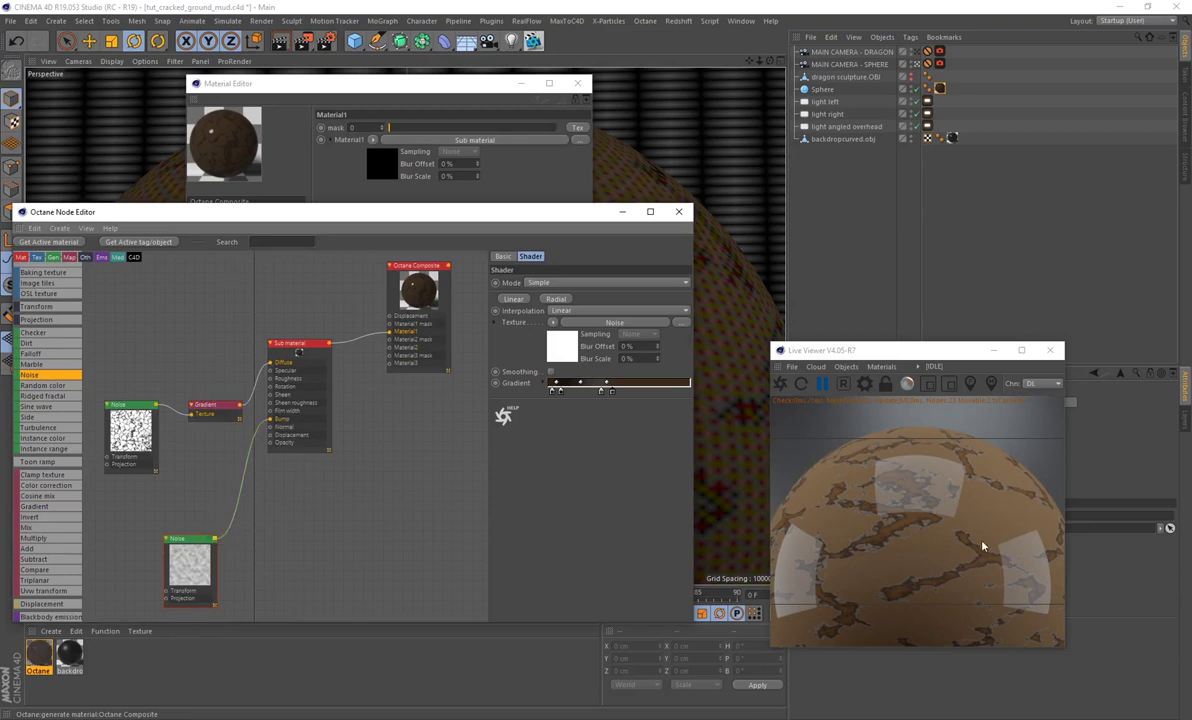
{"action": "left_click", "coordinate": [779, 384]}
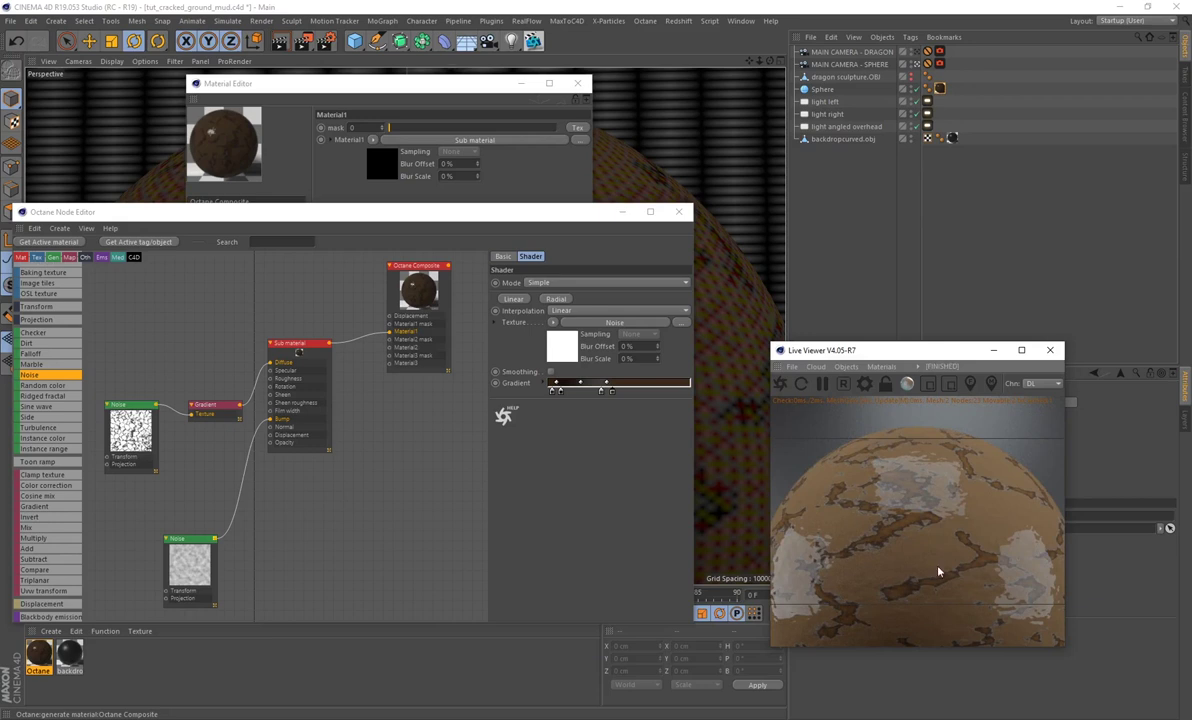
Step: Set the bump Noise node's type to Chips, octaves to 7 and omega to 0.64
{"action": "left_click_drag", "start_coordinate": [196, 564], "coordinate": [167, 560]}
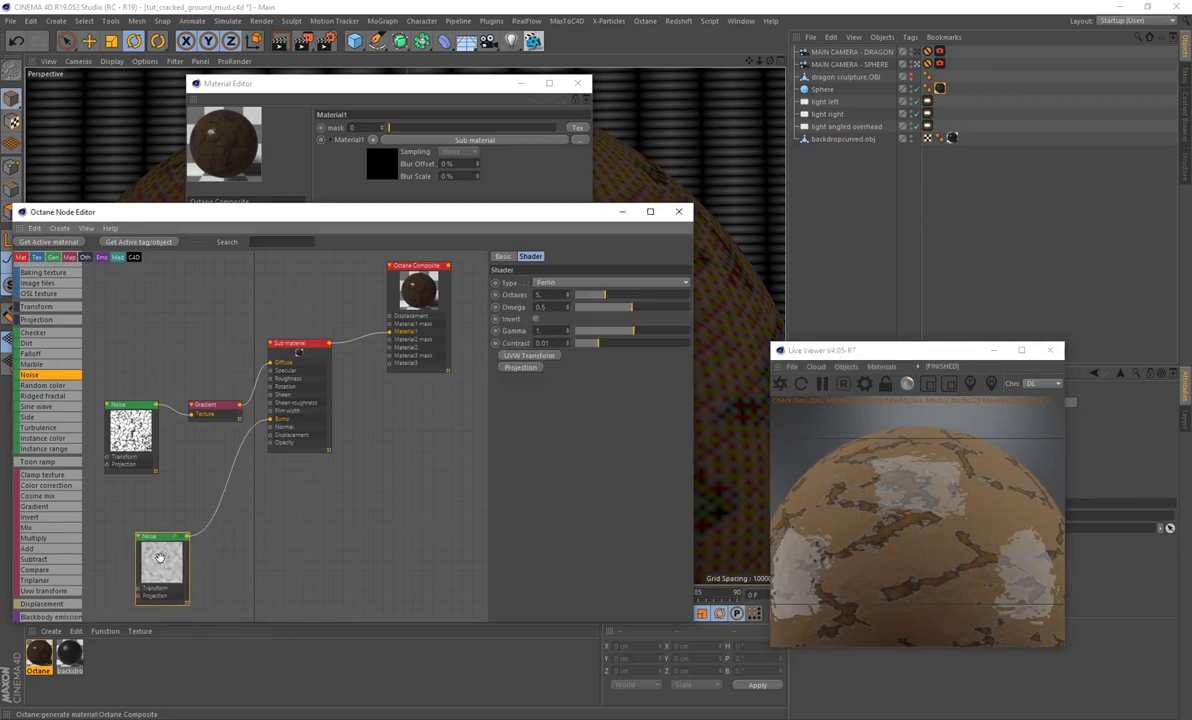
{"action": "left_click", "coordinate": [561, 284]}
{"action": "left_click", "coordinate": [561, 337]}
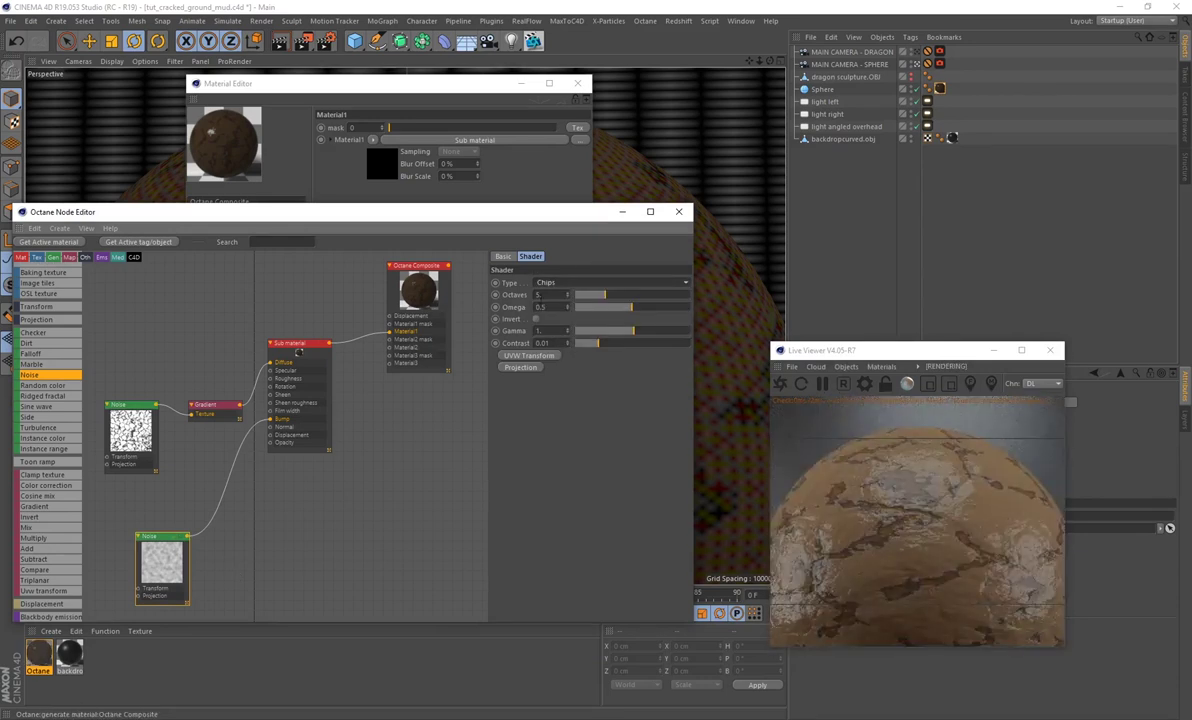
{"action": "type", "text": "7"}
{"action": "key", "text": "Tab"}
{"action": "type", "text": "0.64"}
{"action": "key", "text": "Return"}
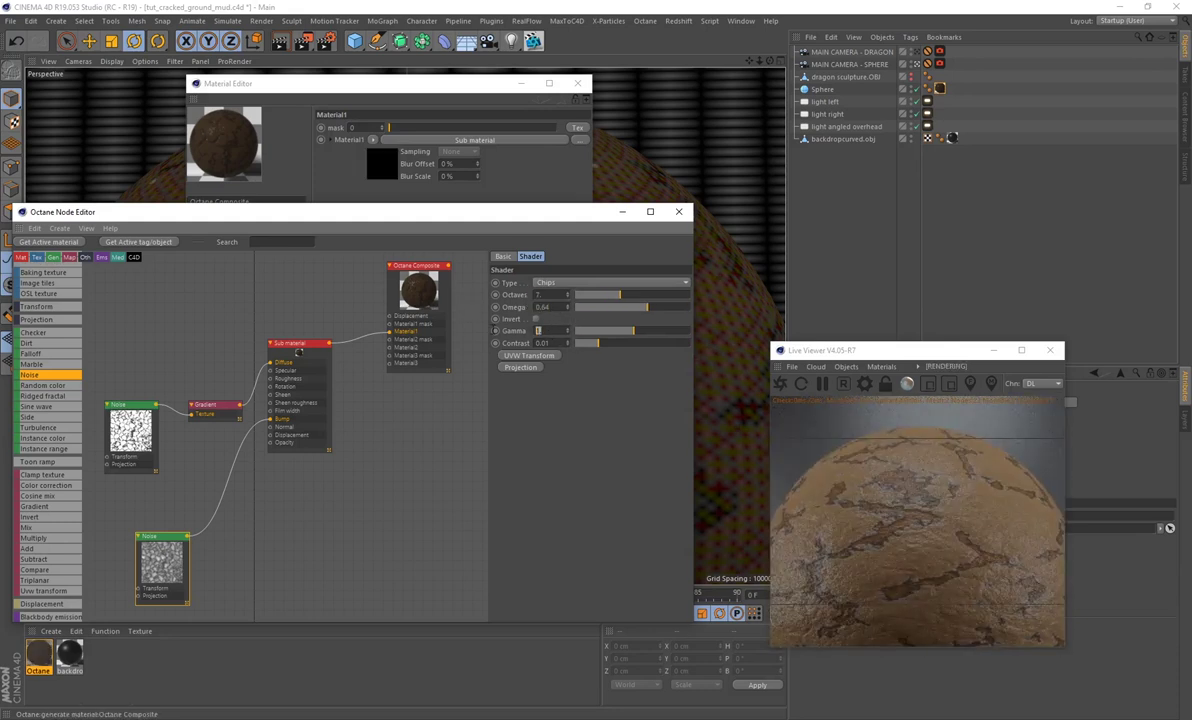
Step: Set the bump Noise node's gamma to 0.38 and contrast to 30.39
{"action": "type", "text": "0.38"}
{"action": "left_click_drag", "start_coordinate": [550, 344], "coordinate": [522, 343]}
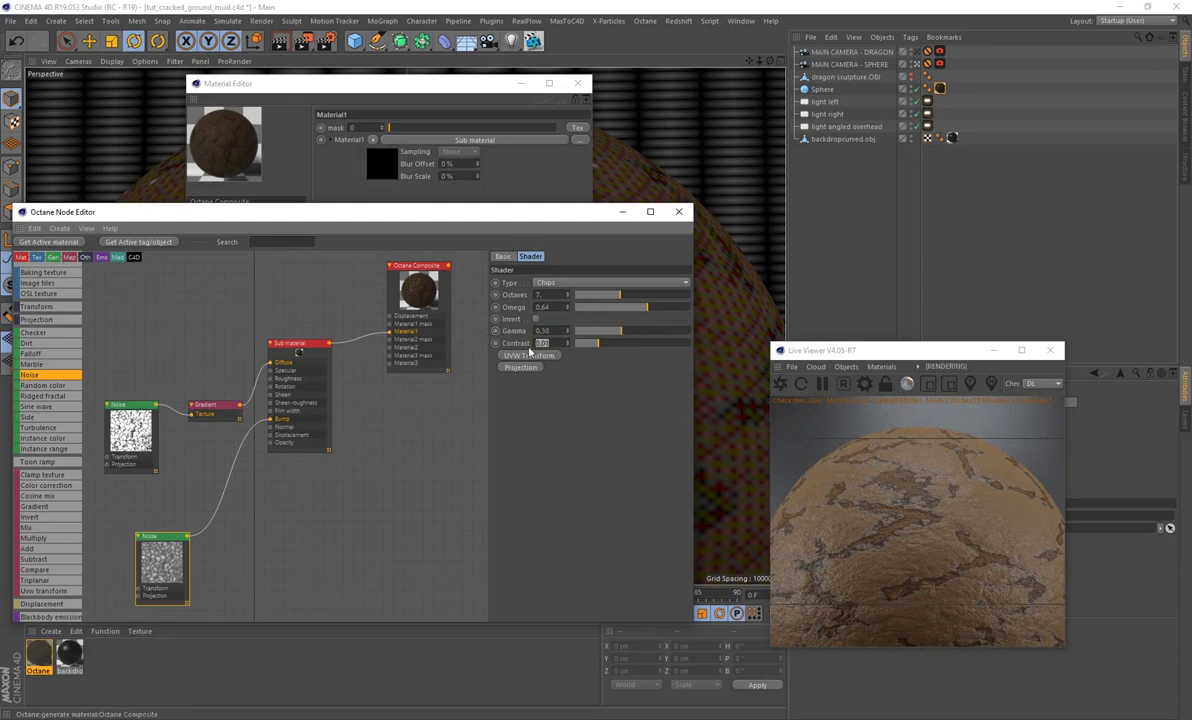
{"action": "type", "text": "10"}
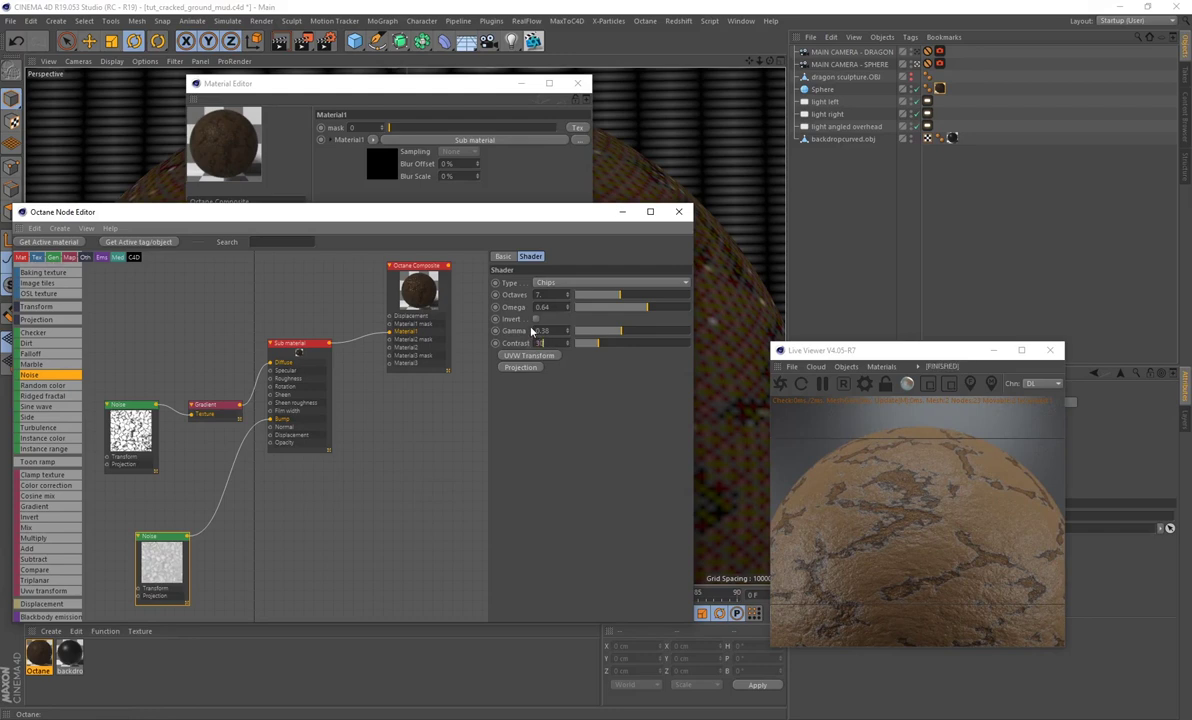
{"action": "type", "text": ".39"}
{"action": "key", "text": "Return"}
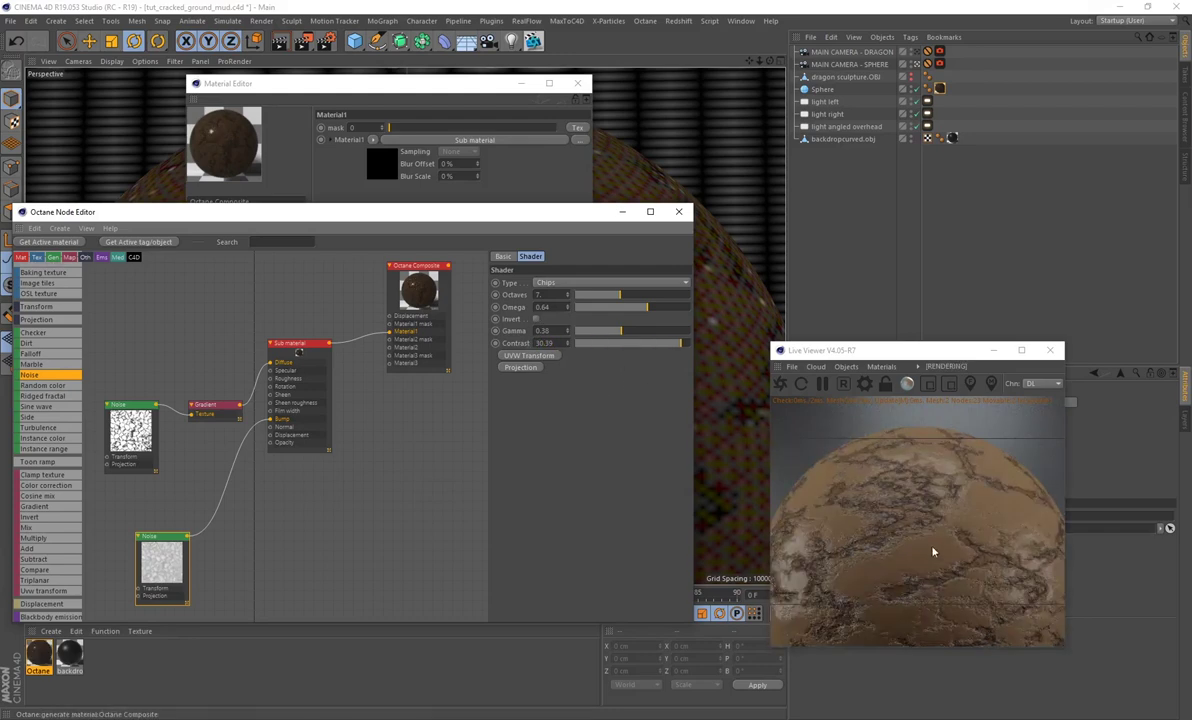
Step: Enlarge the Live Viewer, move the node editor aside, and raise the bump Noise node's gamma to about 0.57
{"action": "left_click_drag", "start_coordinate": [771, 343], "coordinate": [521, 171]}
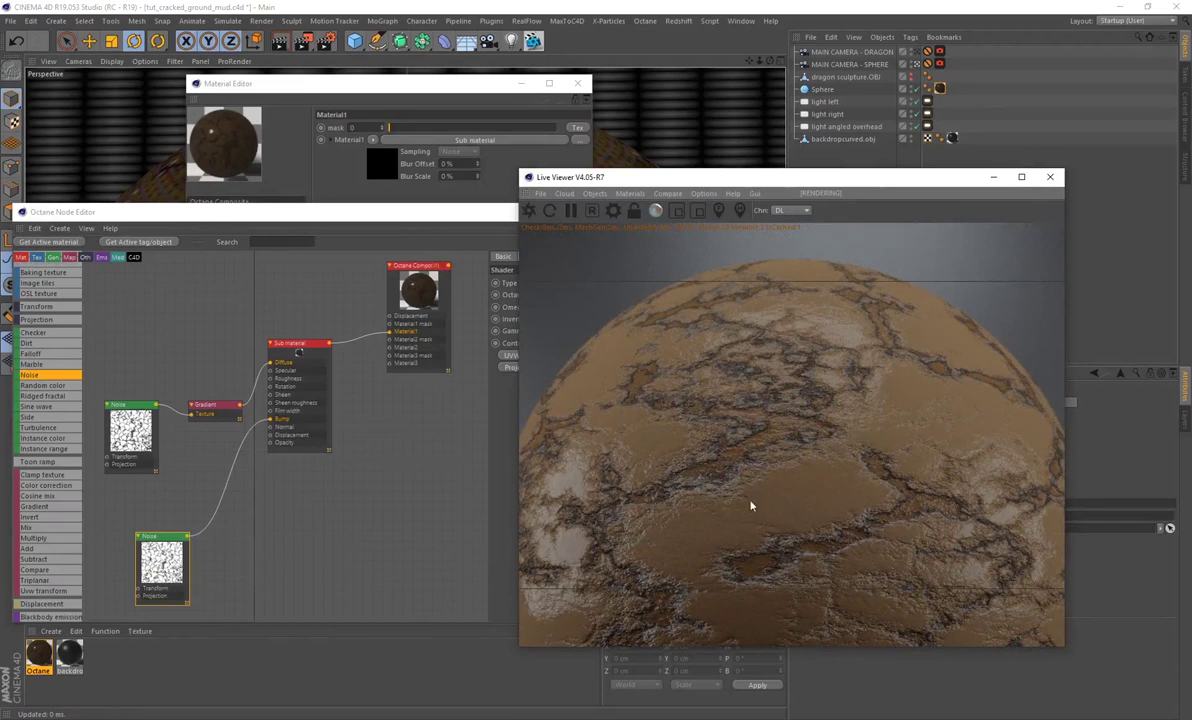
{"action": "left_click_drag", "start_coordinate": [397, 217], "coordinate": [294, 221]}
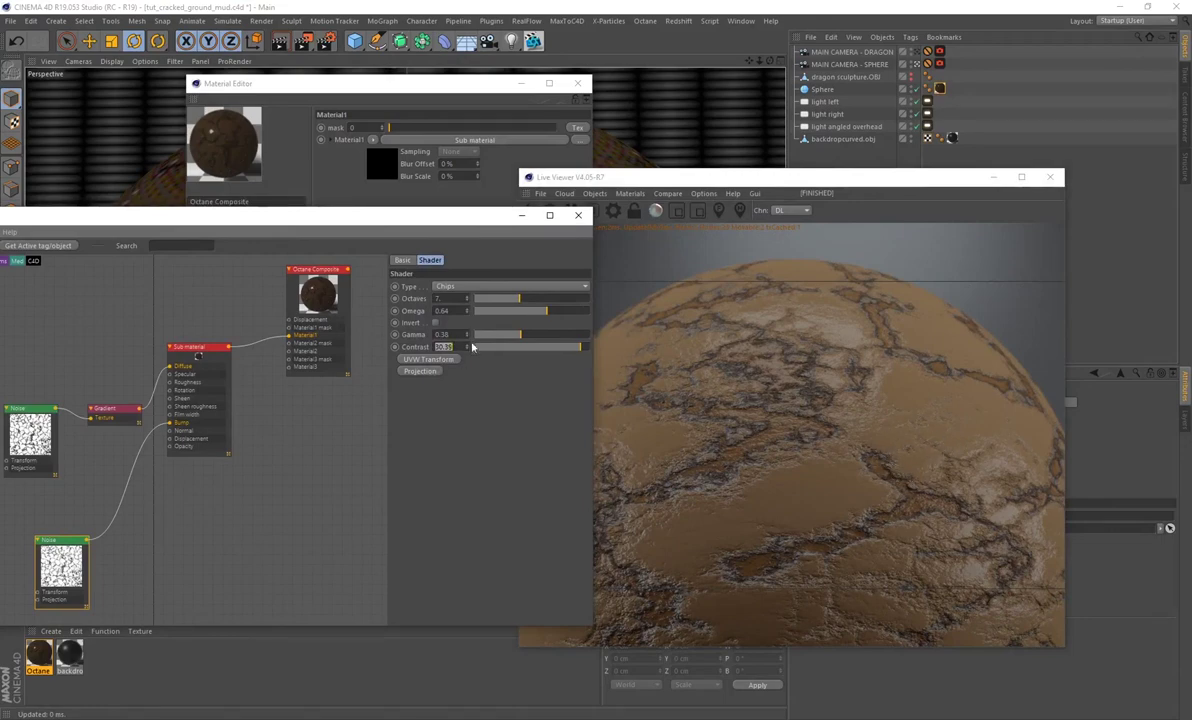
{"action": "left_click_drag", "start_coordinate": [520, 335], "coordinate": [527, 339]}
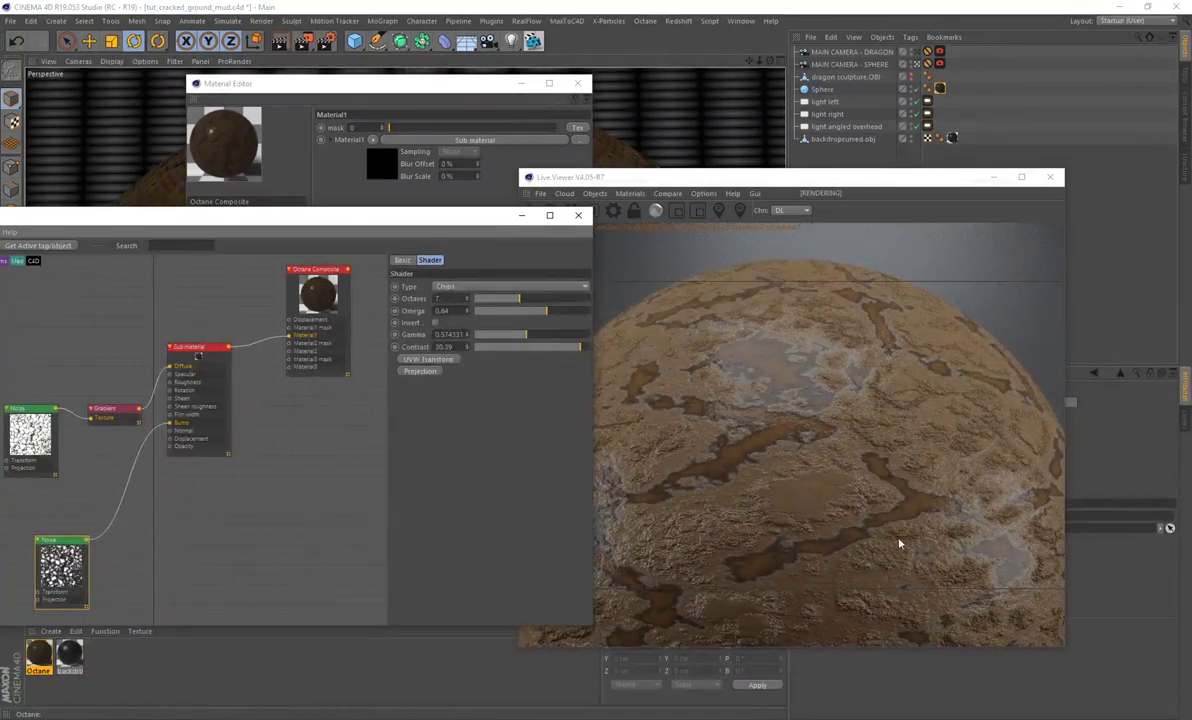
Step: Move the node editor clear of the render view and set the bump Noise node's gamma back to 0.38
{"action": "left_click_drag", "start_coordinate": [391, 212], "coordinate": [311, 231]}
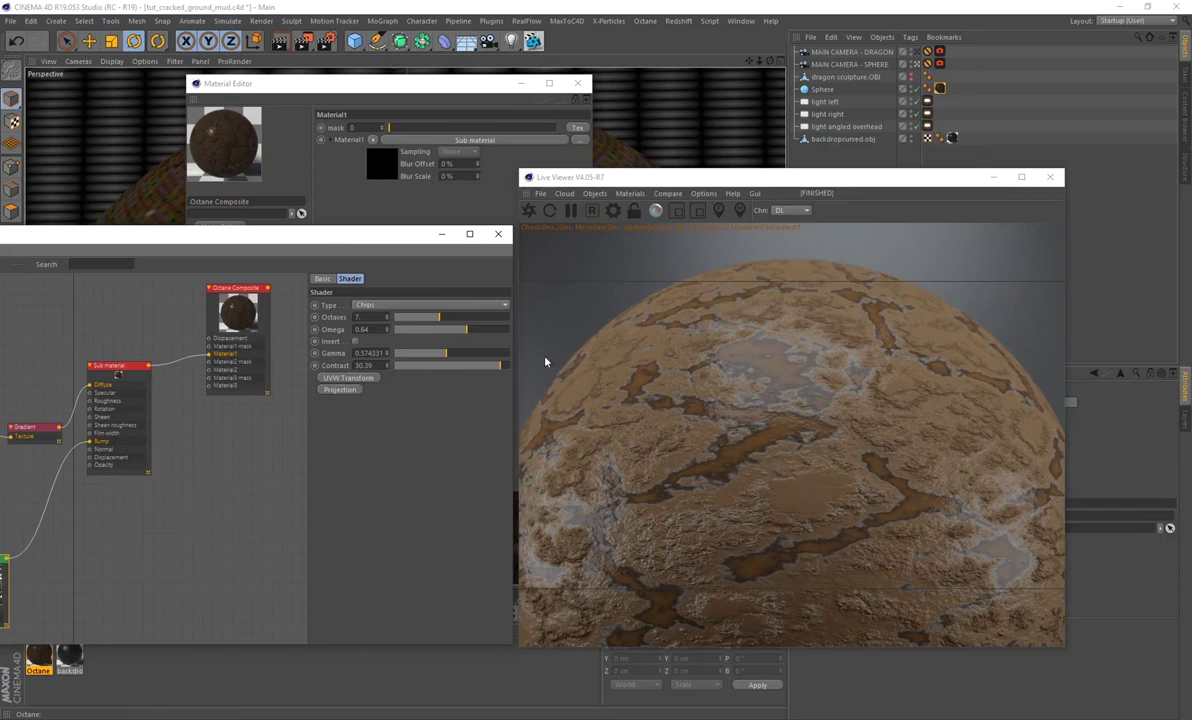
{"action": "double_click", "coordinate": [356, 353]}
{"action": "type", "text": "0"}
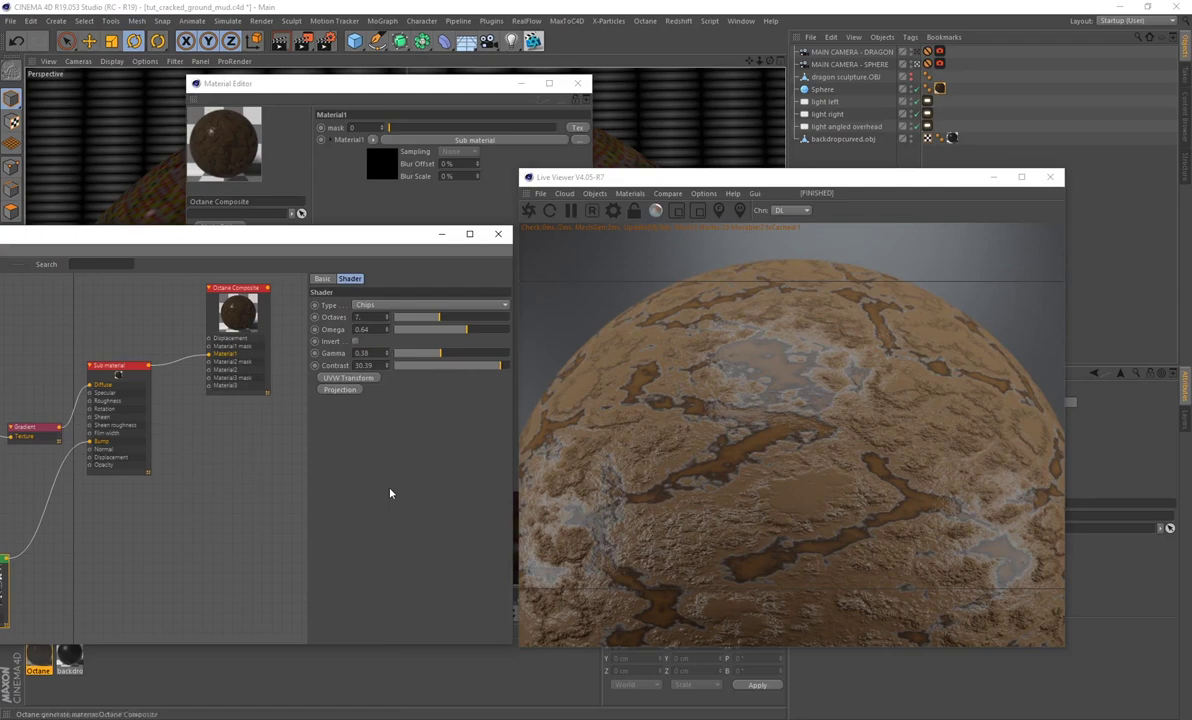
{"action": "type", "text": ".38"}
{"action": "key", "text": "Return"}
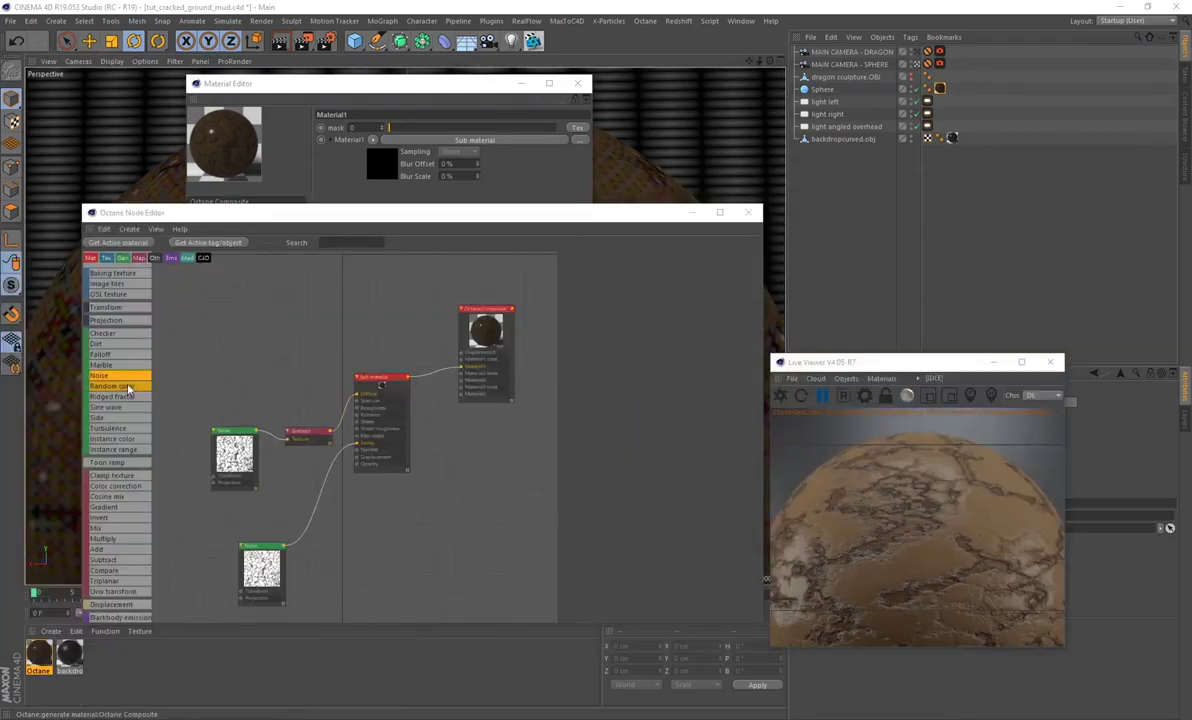
Step: Add a third Noise node above the existing ones and set its type to Chips
{"action": "left_click_drag", "start_coordinate": [101, 375], "coordinate": [239, 357]}
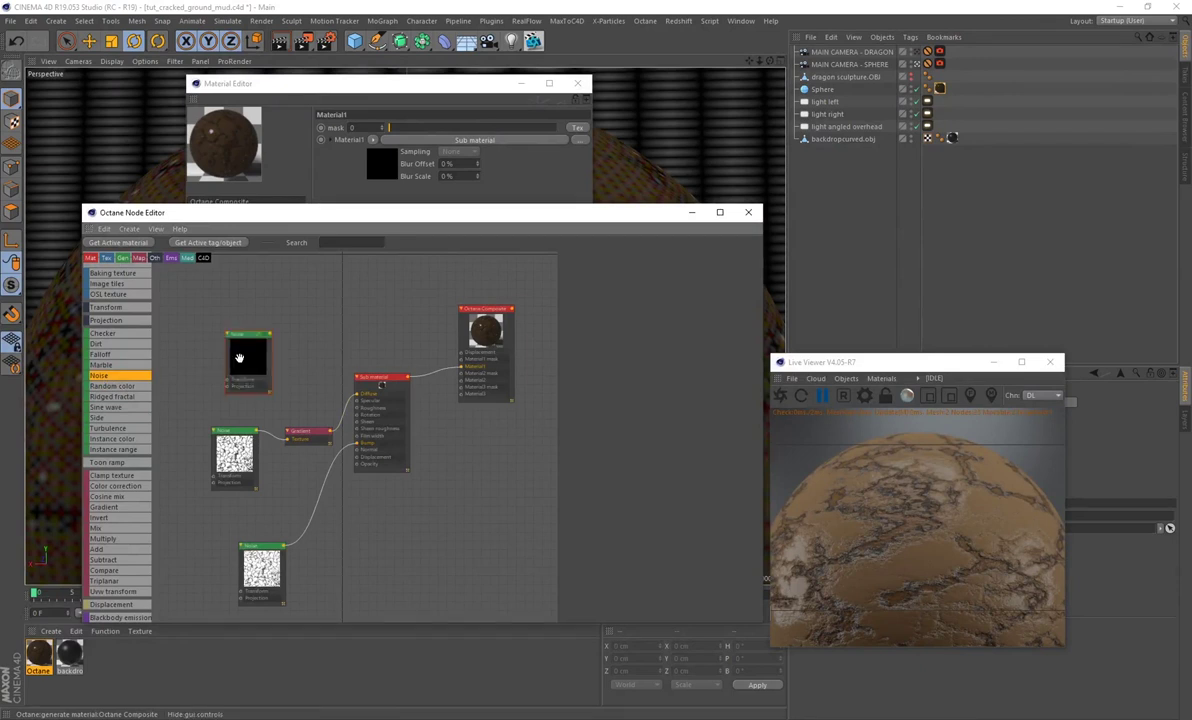
{"action": "left_click", "coordinate": [248, 358]}
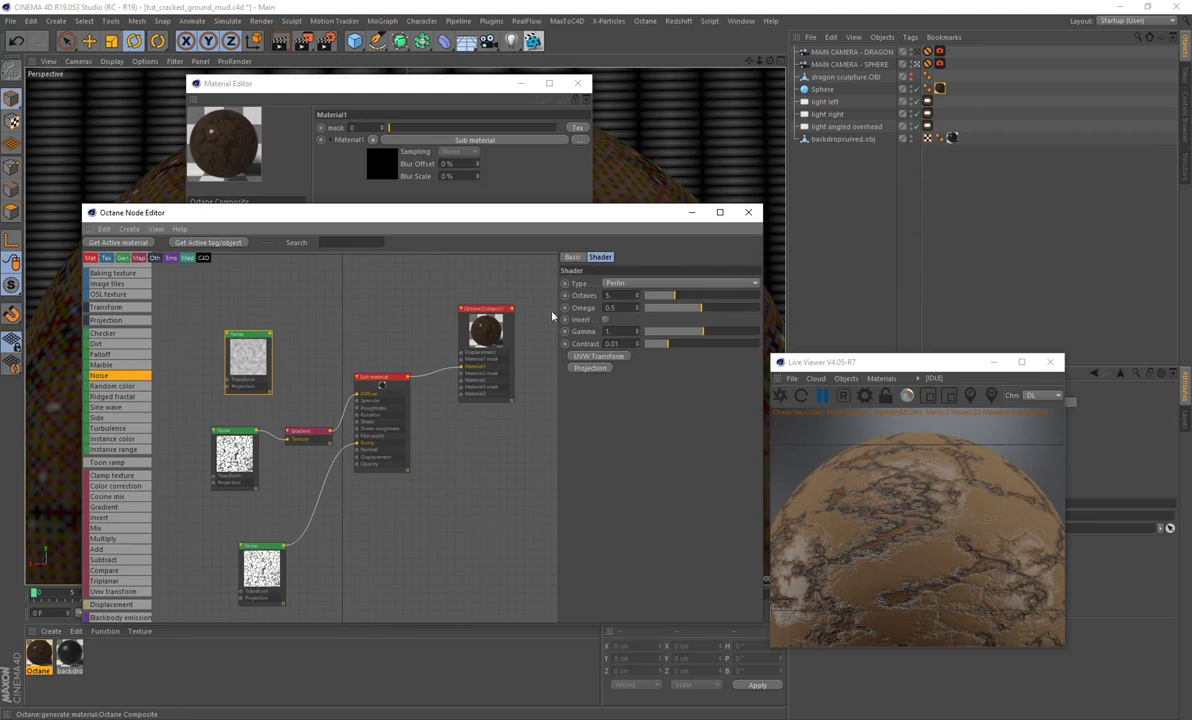
{"action": "left_click", "coordinate": [618, 286]}
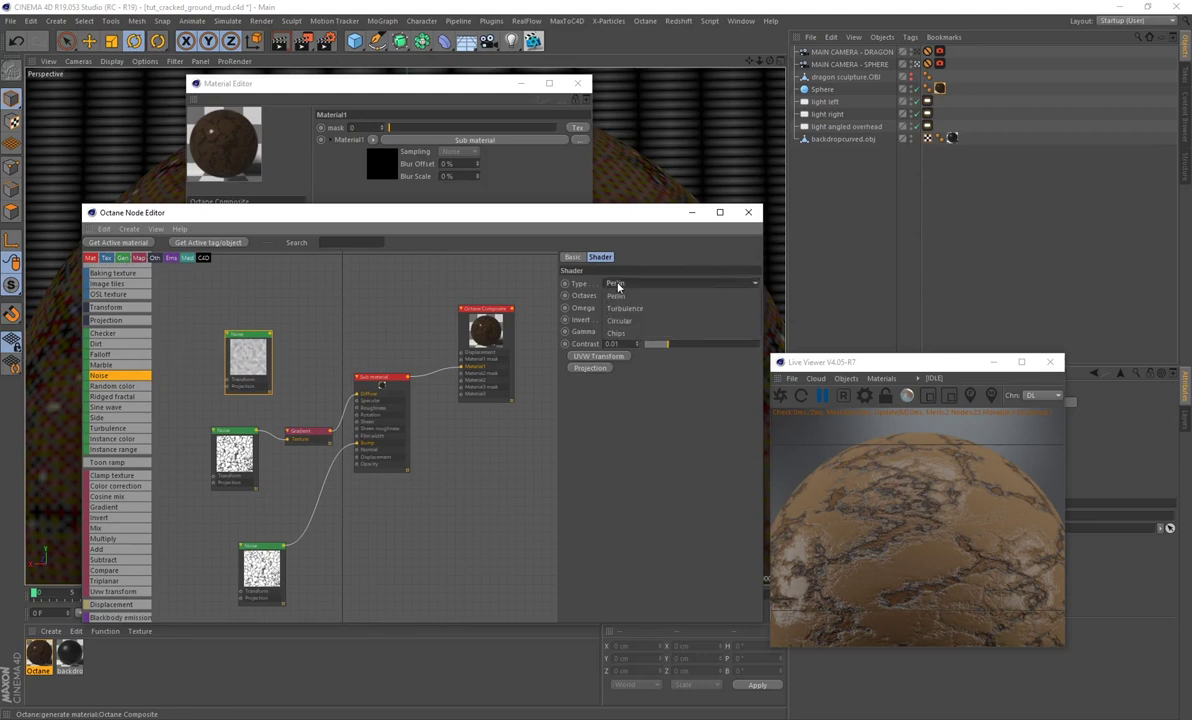
{"action": "left_click", "coordinate": [628, 334]}
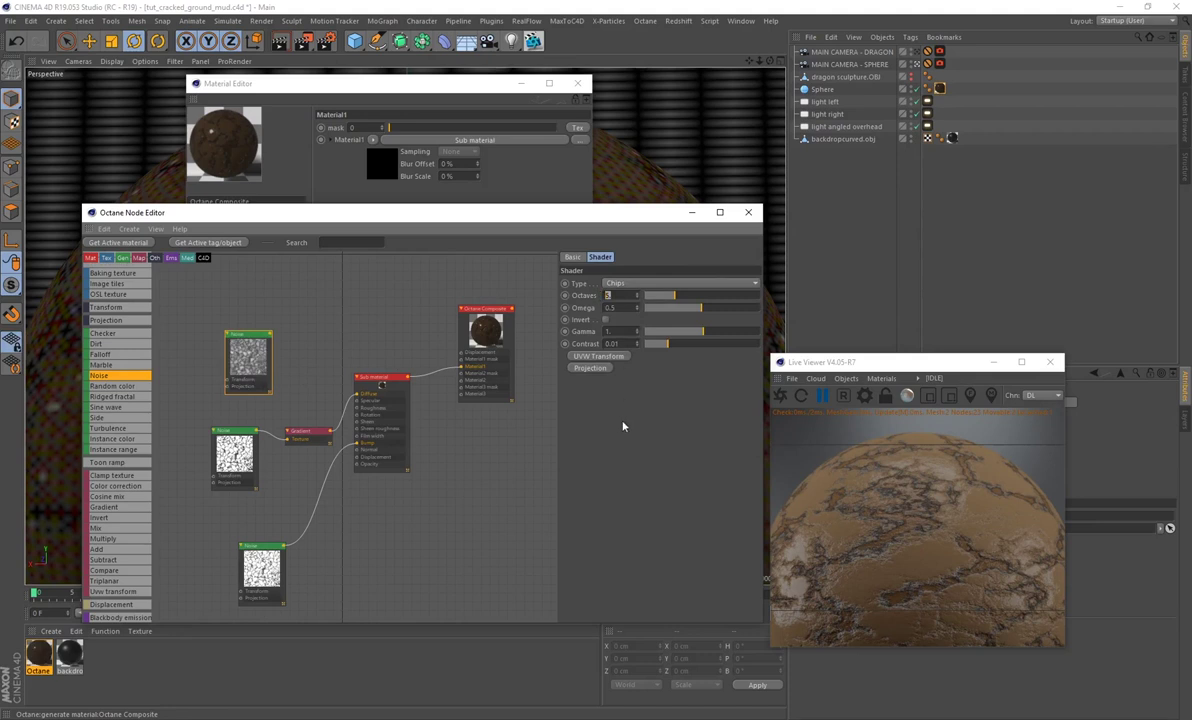
Step: Set the new Noise node's octaves to 7, omega to 0.16, gamma to 0.52 and contrast to 16.7
{"action": "left_click_drag", "start_coordinate": [618, 308], "coordinate": [586, 306]}
{"action": "type", "text": "0.0.1"}
{"action": "key", "text": "Tab"}
{"action": "type", "text": "0.52"}
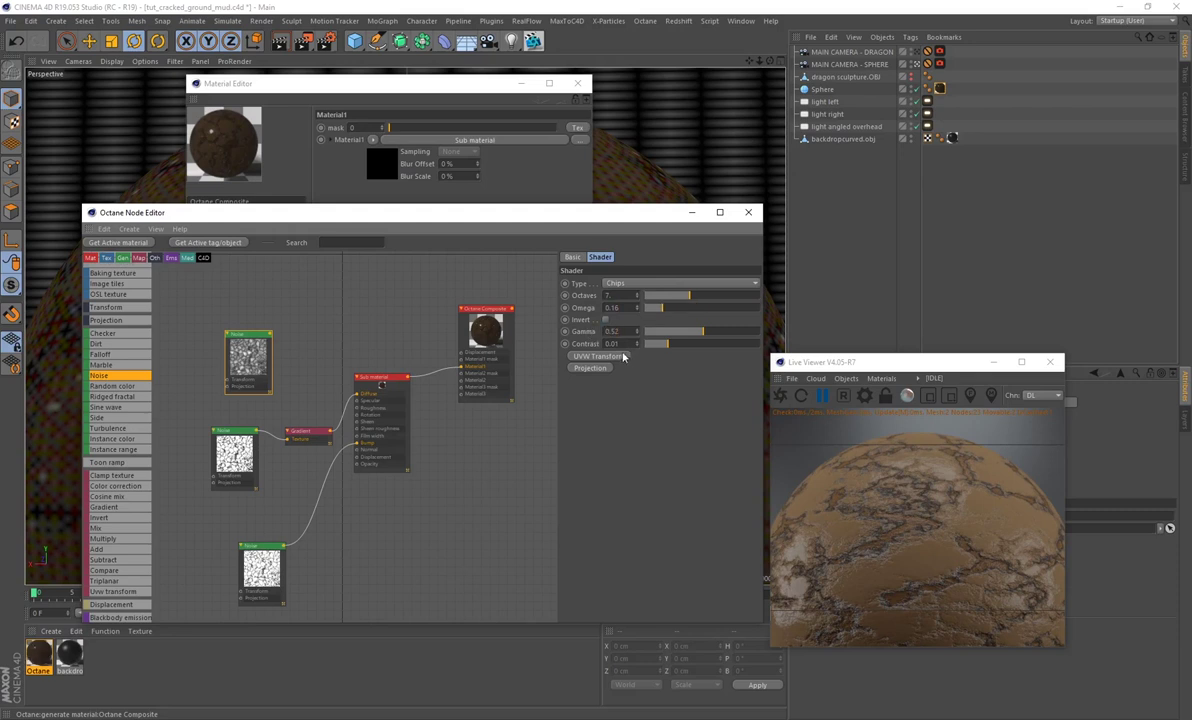
{"action": "key", "text": "Tab"}
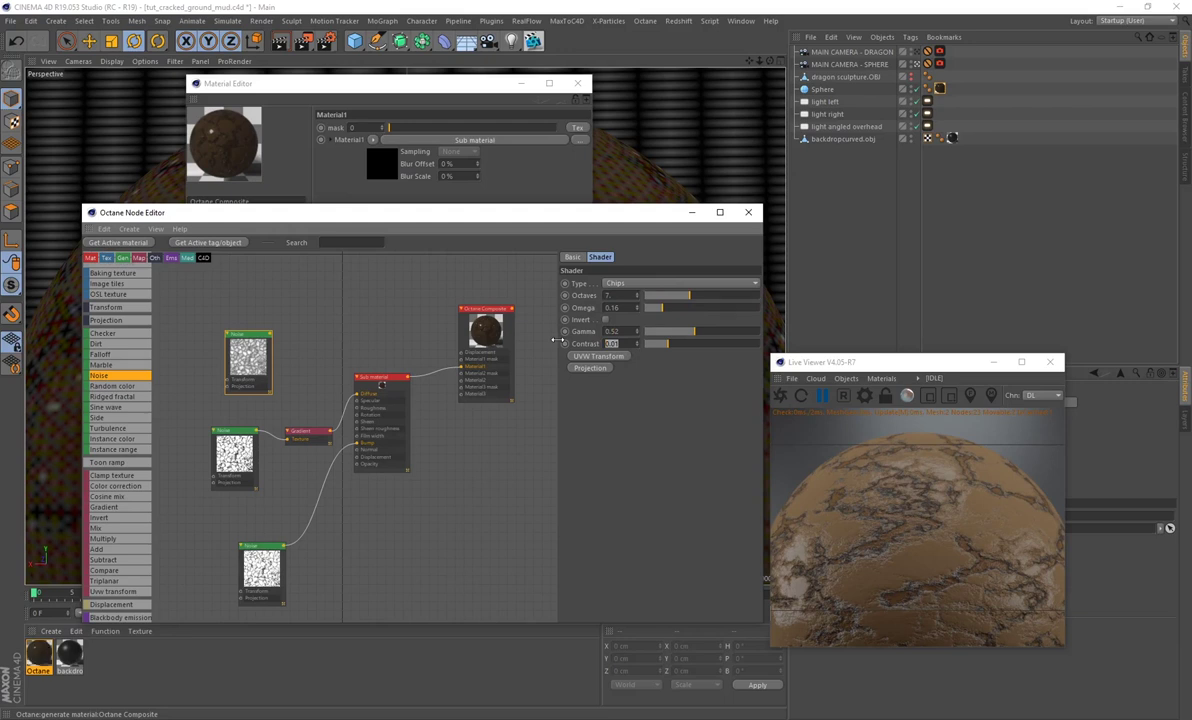
{"action": "type", "text": "16.7"}
{"action": "key", "text": "Return"}
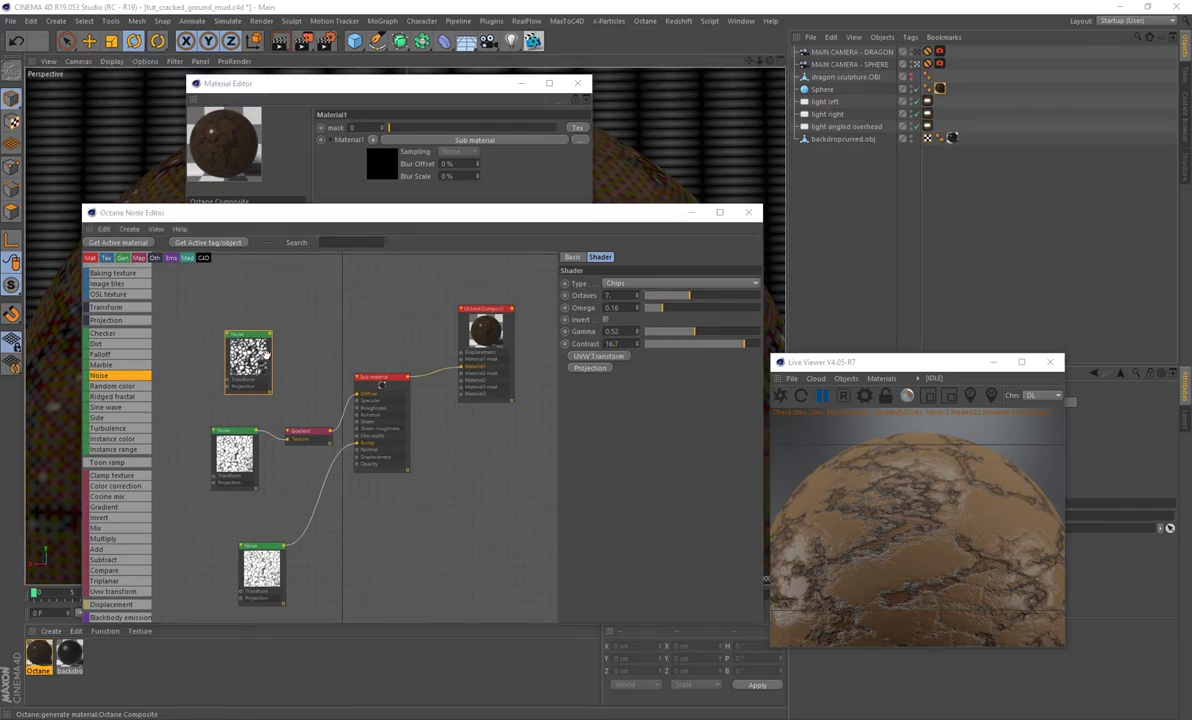
Step: Add a Displacement node to the Octane Composite's Displacement input, feed the new Noise into its Texture, and restart the live render
{"action": "left_click_drag", "start_coordinate": [267, 345], "coordinate": [271, 343]}
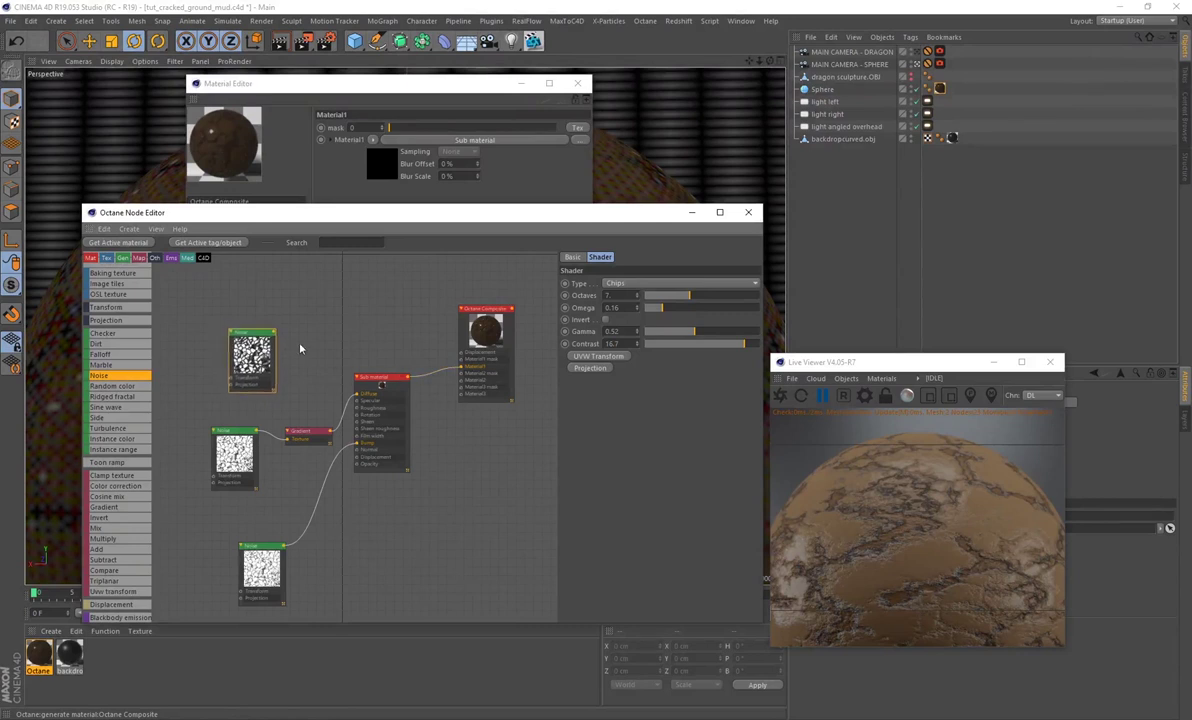
{"action": "left_click_drag", "start_coordinate": [274, 331], "coordinate": [425, 332]}
{"action": "left_click_drag", "start_coordinate": [249, 358], "coordinate": [256, 340]}
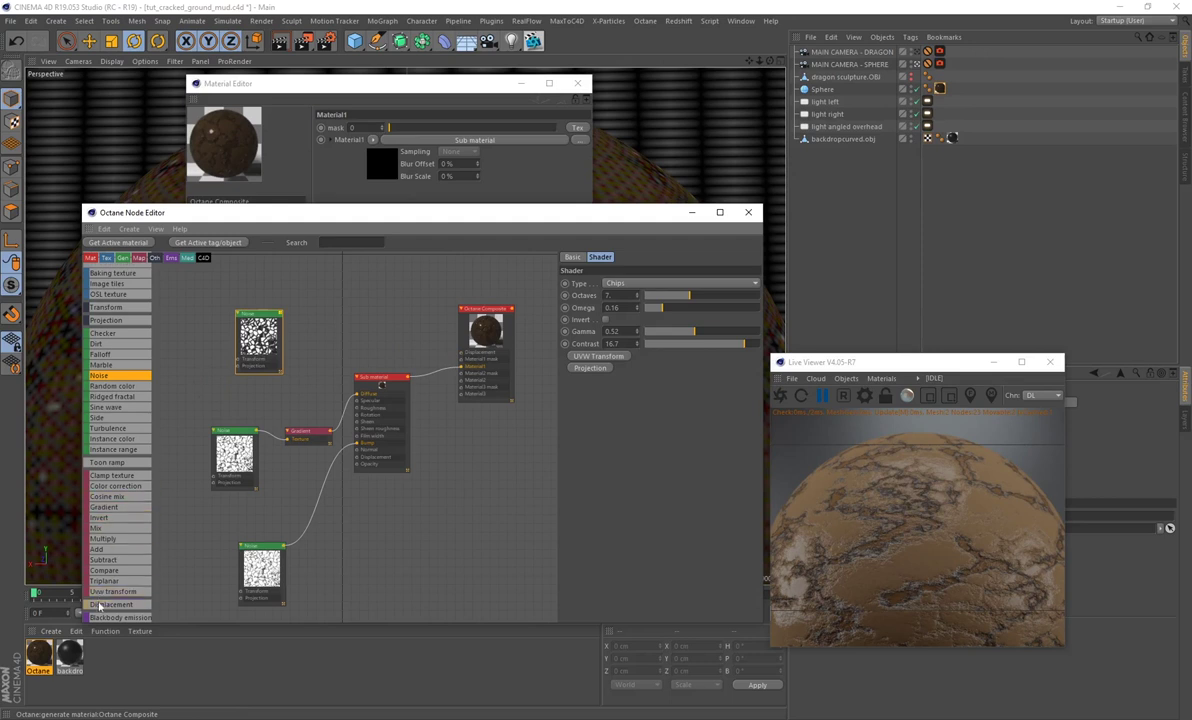
{"action": "scroll", "coordinate": [100, 608], "scroll_direction": "down", "scroll_amount": 2}
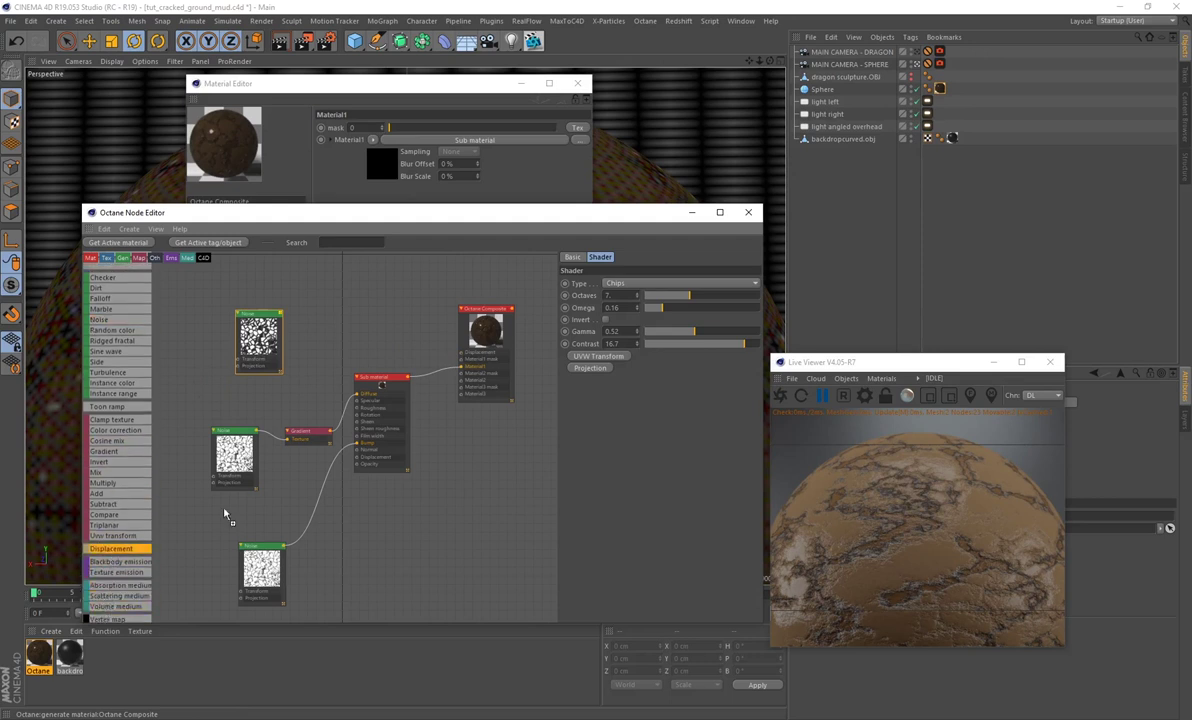
{"action": "left_click_drag", "start_coordinate": [376, 334], "coordinate": [461, 353]}
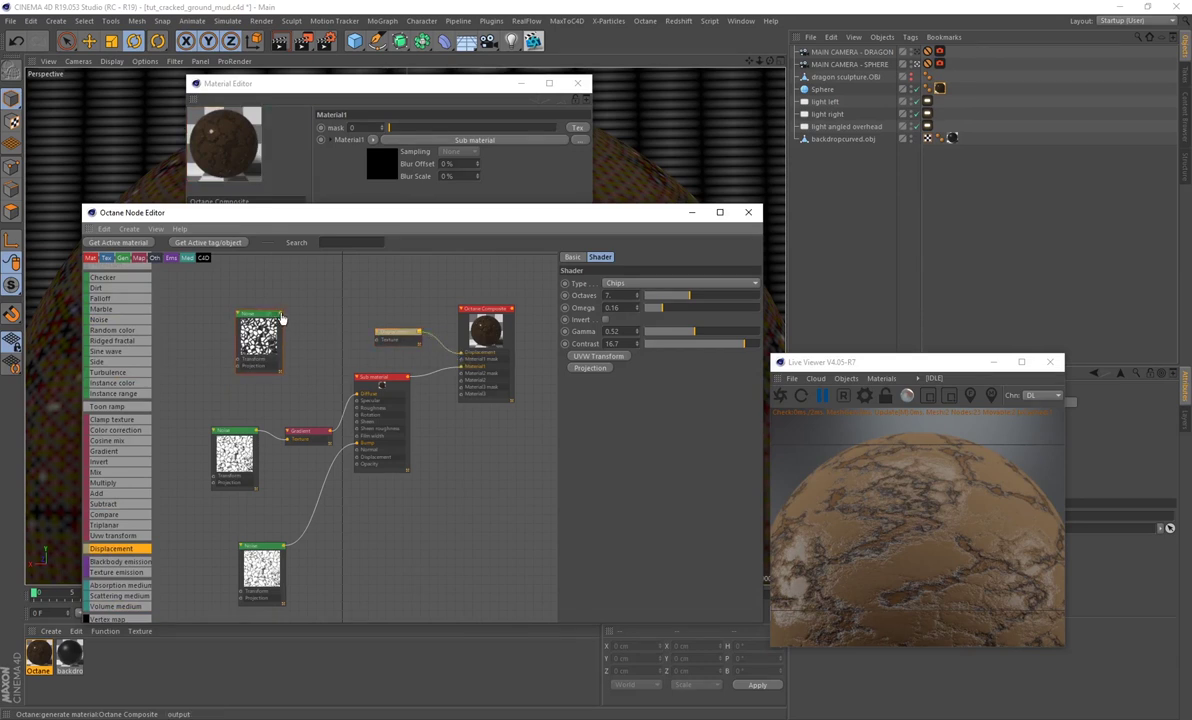
{"action": "left_click_drag", "start_coordinate": [285, 318], "coordinate": [378, 339]}
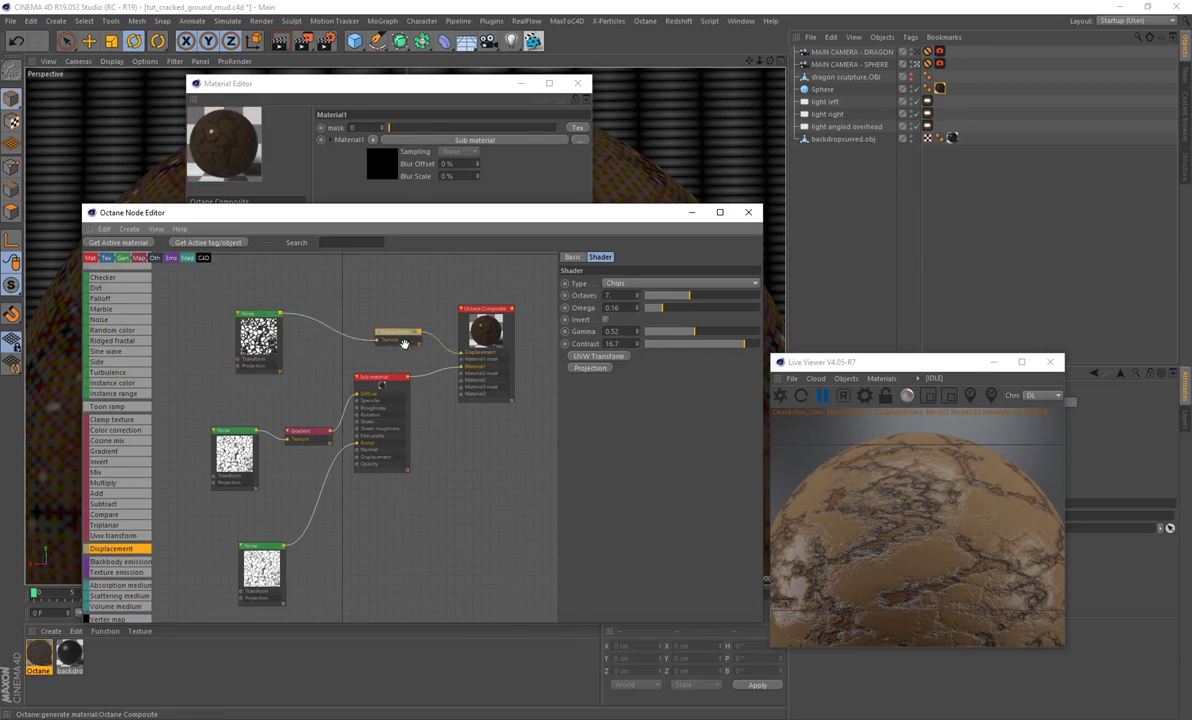
{"action": "left_click", "coordinate": [395, 333]}
{"action": "left_click", "coordinate": [782, 400]}
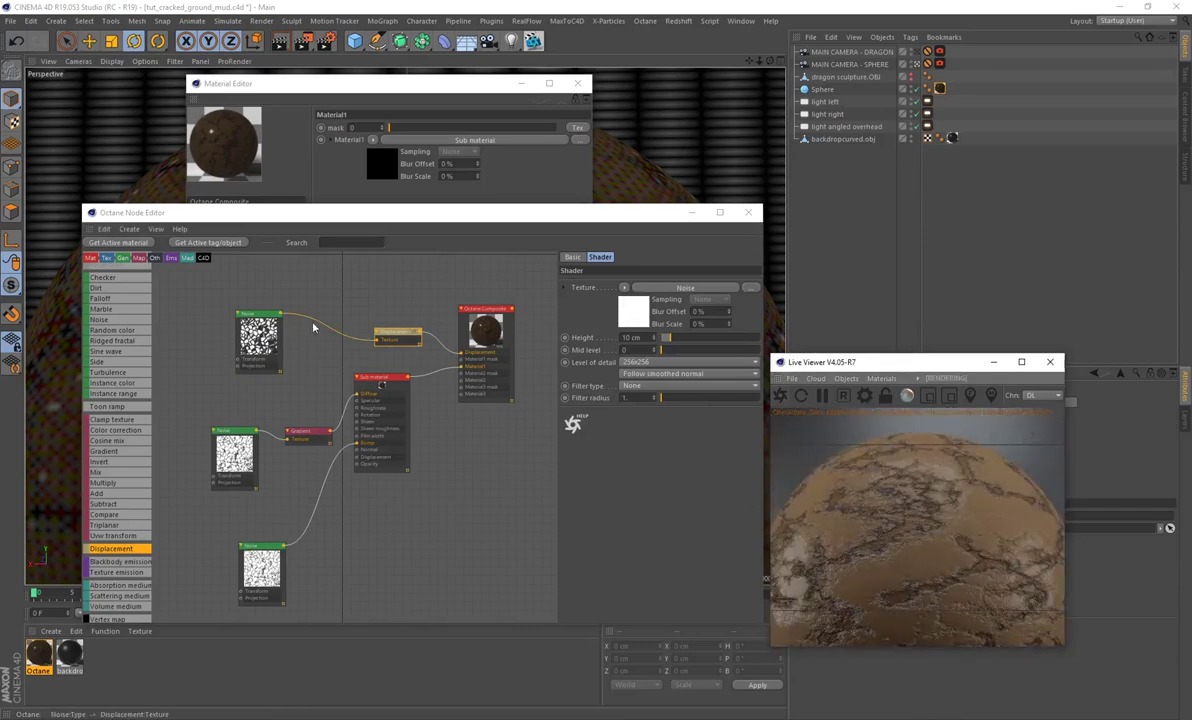
Step: Insert a Baking Texture node between the Noise and Displacement nodes, and set the displacement level of detail to 4096x4096
{"action": "scroll", "coordinate": [120, 460], "scroll_direction": "up", "scroll_amount": 4}
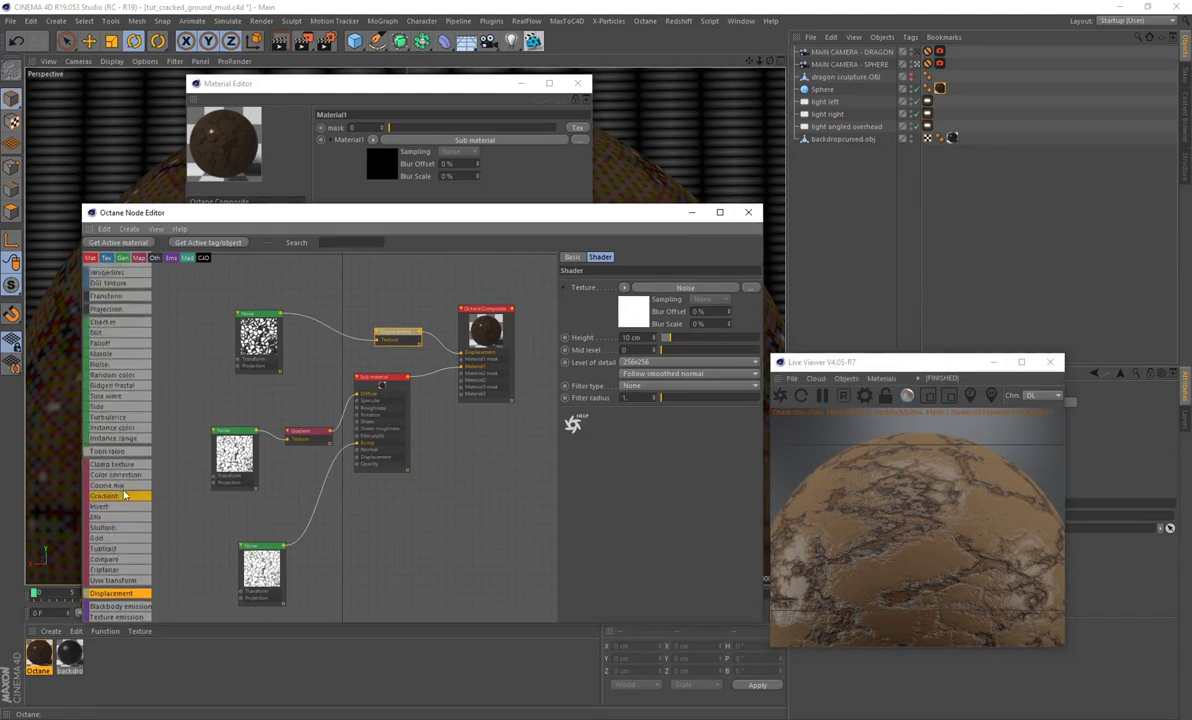
{"action": "scroll", "coordinate": [120, 480], "scroll_direction": "up", "scroll_amount": 2}
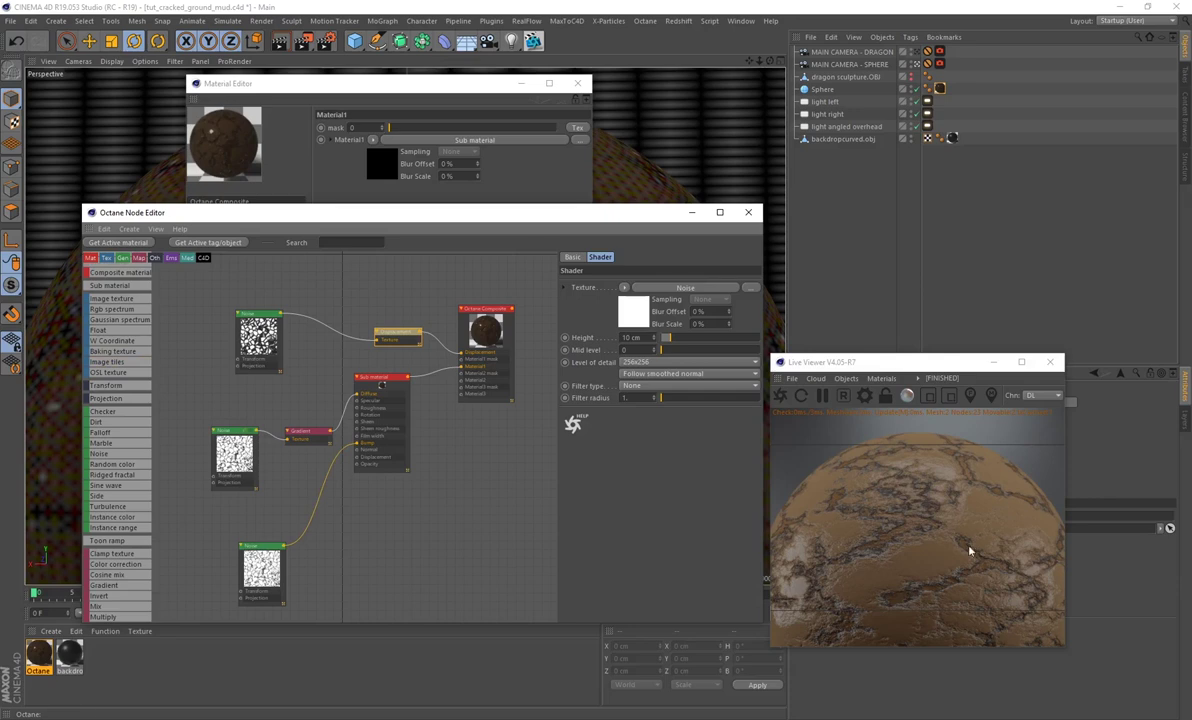
{"action": "left_click_drag", "start_coordinate": [113, 351], "coordinate": [312, 340]}
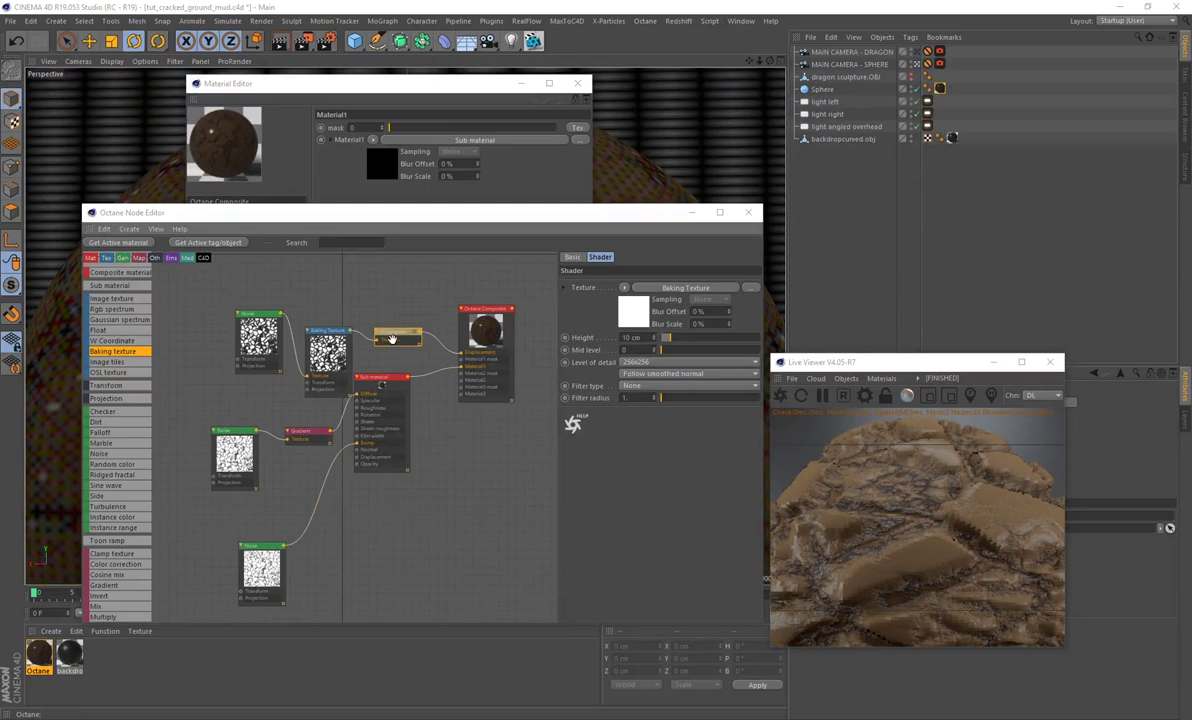
{"action": "left_click", "coordinate": [644, 364]}
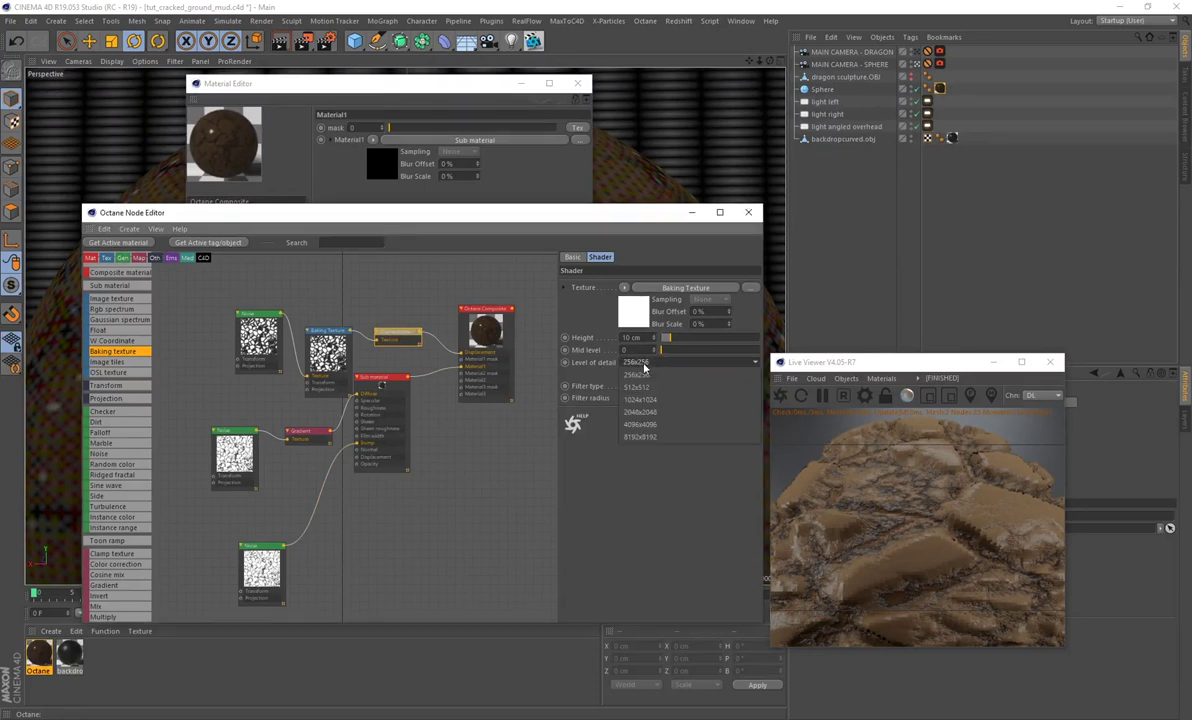
{"action": "left_click", "coordinate": [637, 425]}
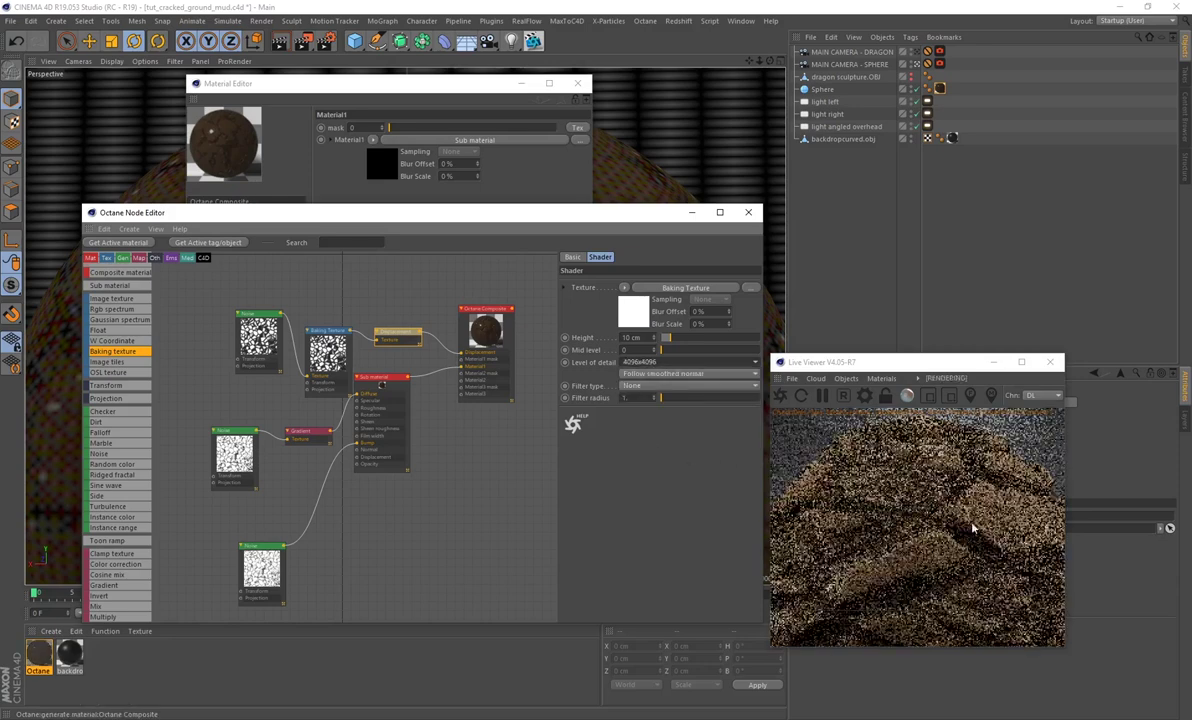
Step: Enlarge the Live Viewer, move the node editor aside, and set the displacement height to 6 cm
{"action": "left_click_drag", "start_coordinate": [772, 357], "coordinate": [453, 103]}
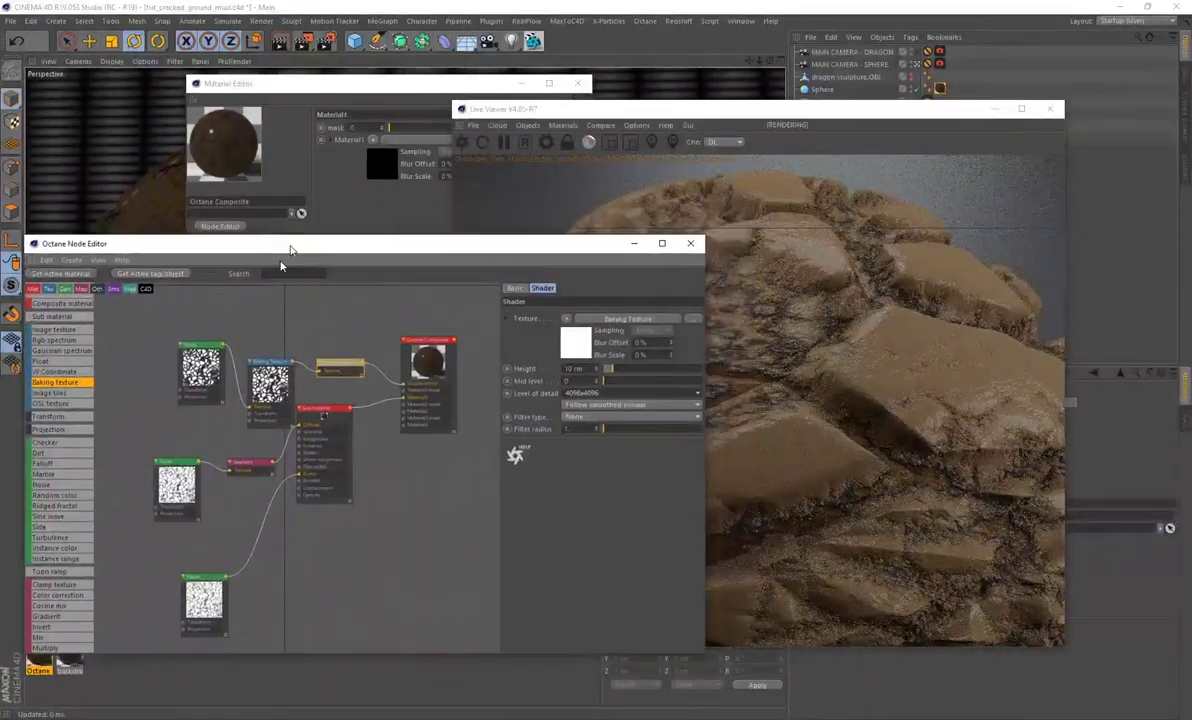
{"action": "left_click_drag", "start_coordinate": [291, 250], "coordinate": [279, 268]}
{"action": "left_click", "coordinate": [676, 111]}
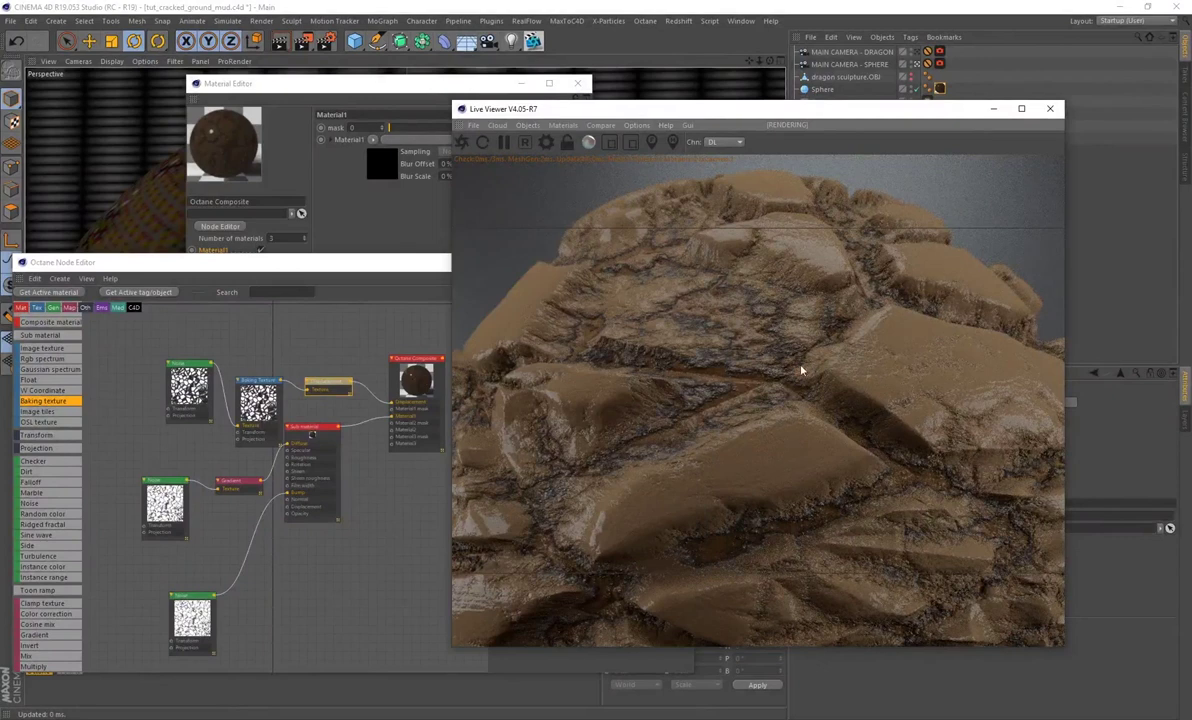
{"action": "left_click_drag", "start_coordinate": [276, 262], "coordinate": [238, 264]}
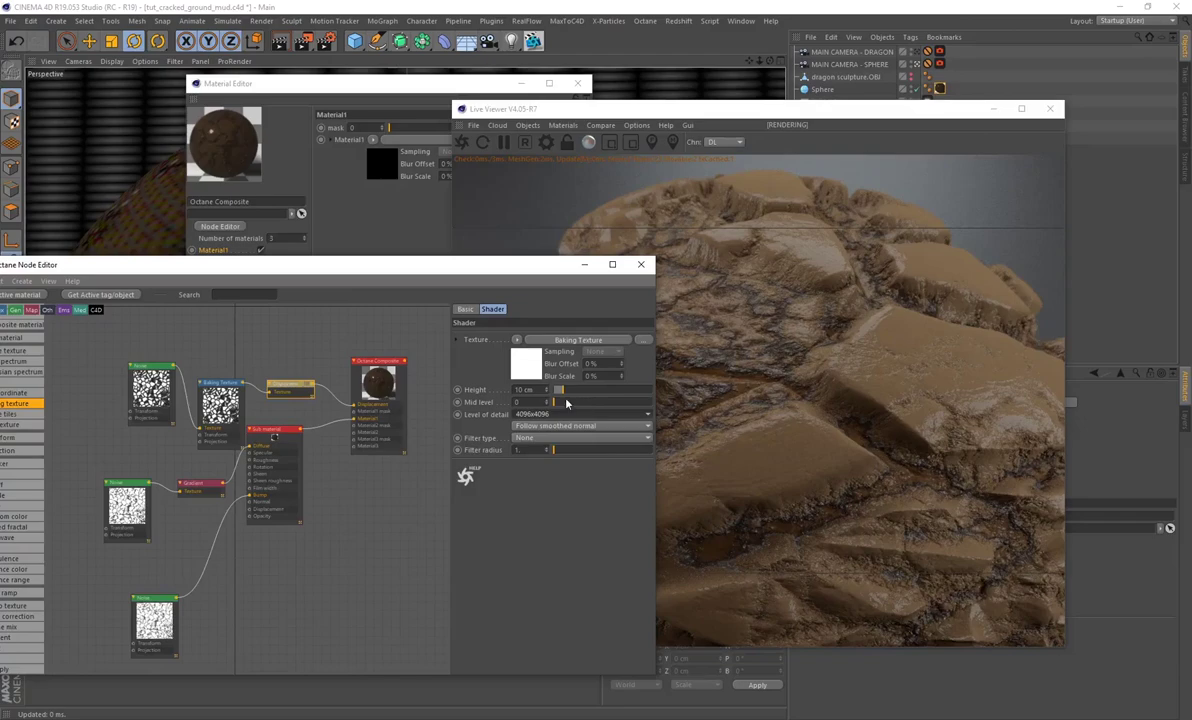
{"action": "left_click_drag", "start_coordinate": [558, 389], "coordinate": [560, 393]}
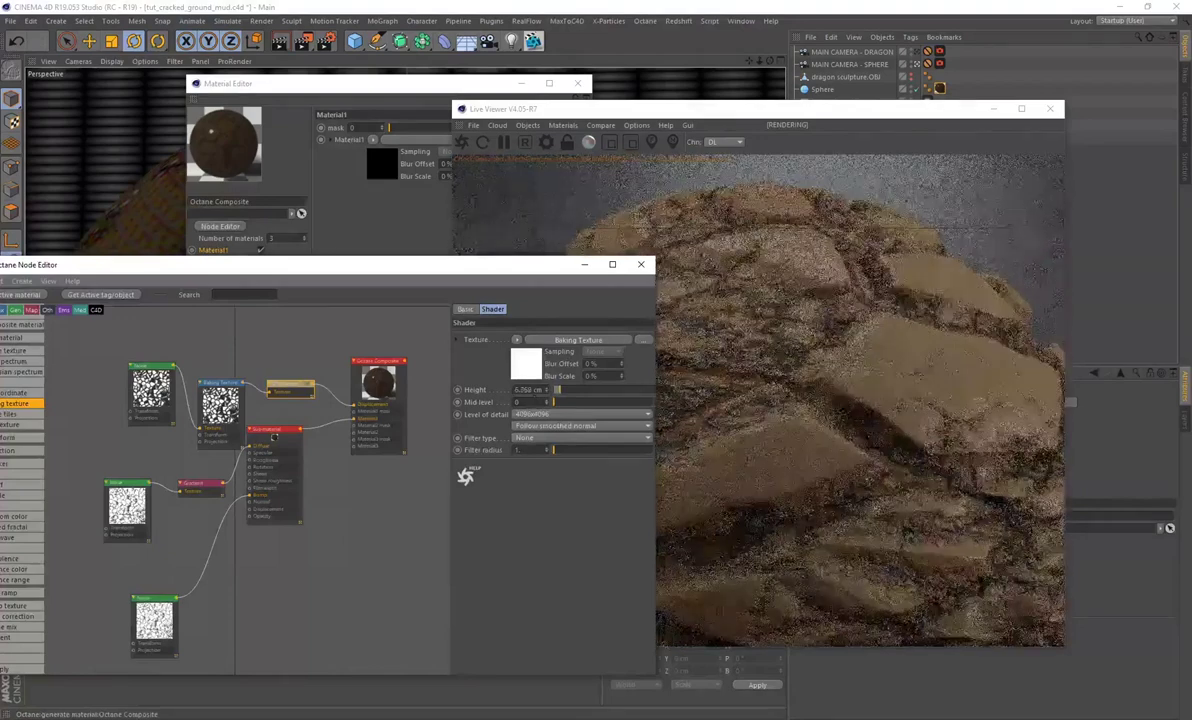
{"action": "type", "text": "6"}
{"action": "key", "text": "Return"}
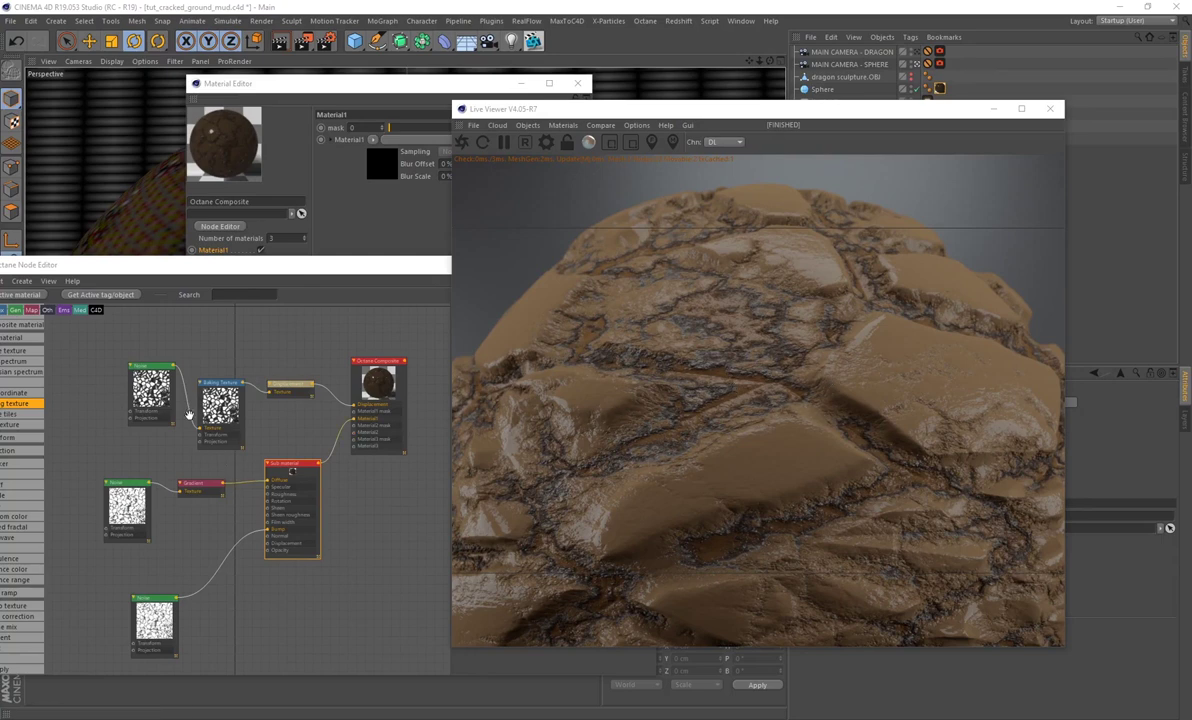
Step: Connect the displacement Noise node to the sub material's Roughness input and uncover the render by moving the node editor aside
{"action": "left_click_drag", "start_coordinate": [140, 366], "coordinate": [268, 496]}
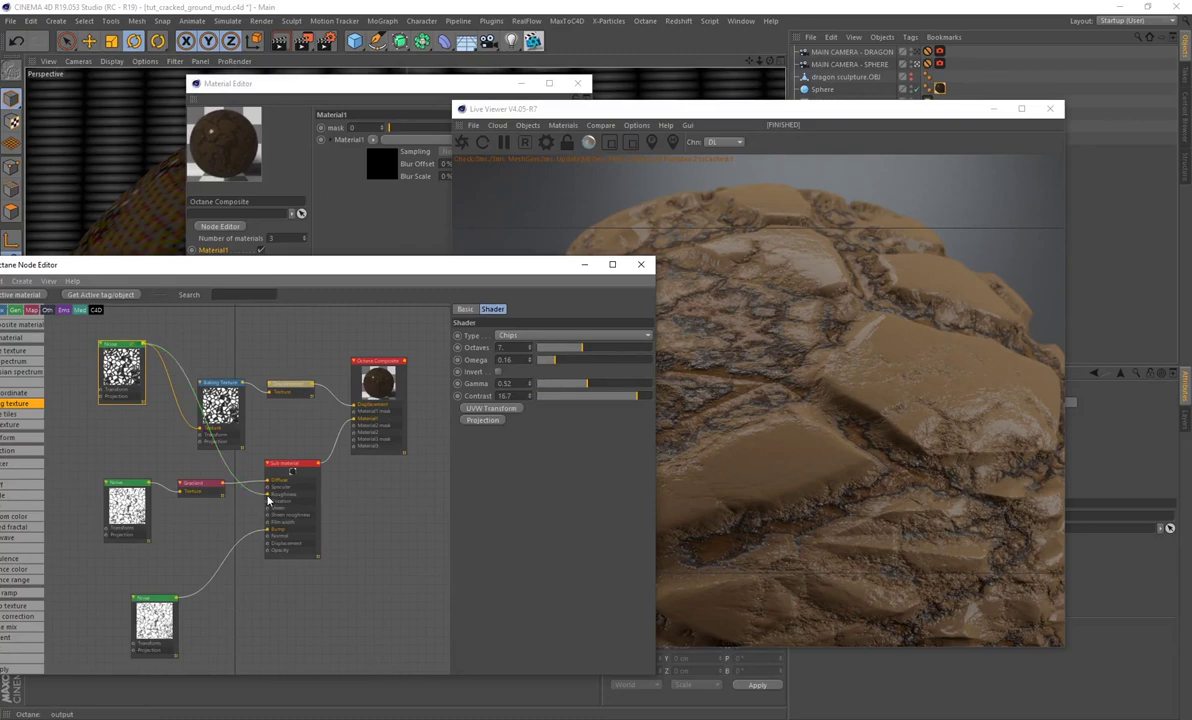
{"action": "left_click_drag", "start_coordinate": [331, 259], "coordinate": [297, 256]}
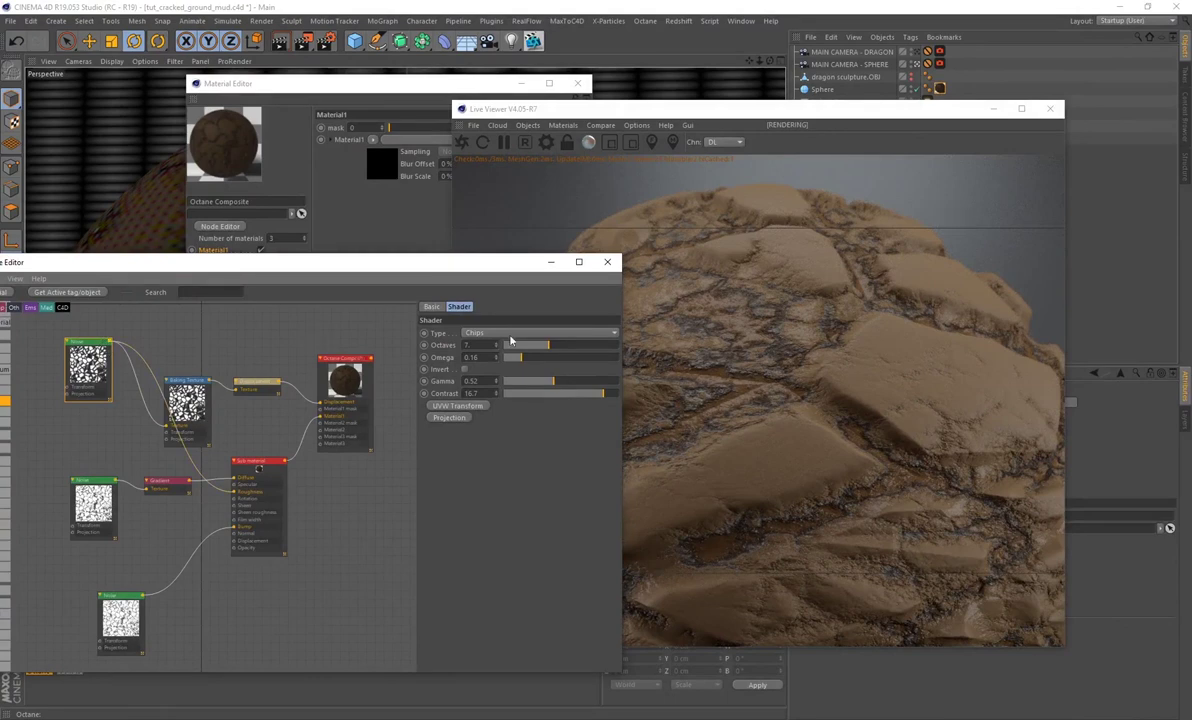
{"action": "left_click_drag", "start_coordinate": [332, 256], "coordinate": [228, 248]}
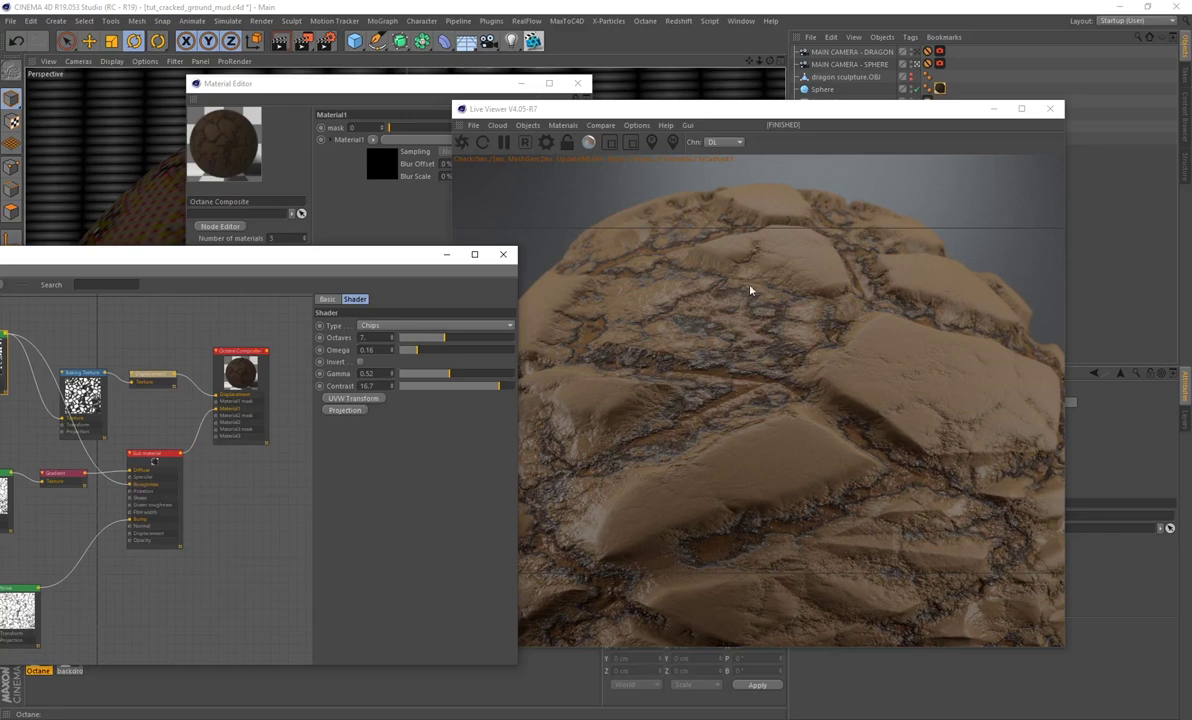
Step: Insert a Gradient node between the displacement Noise and the sub material's Roughness input
{"action": "left_click_drag", "start_coordinate": [126, 258], "coordinate": [268, 274]}
{"action": "left_click_drag", "start_coordinate": [121, 372], "coordinate": [88, 409]}
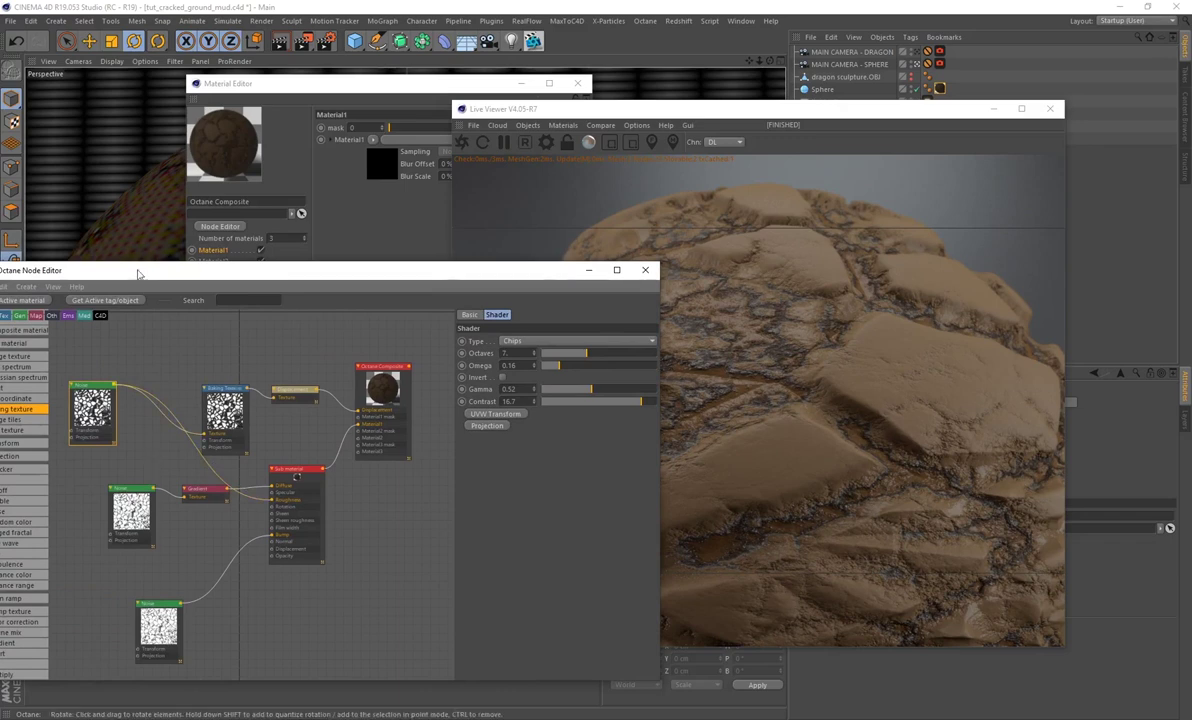
{"action": "left_click_drag", "start_coordinate": [138, 271], "coordinate": [161, 259]}
{"action": "left_click_drag", "start_coordinate": [32, 633], "coordinate": [185, 455]}
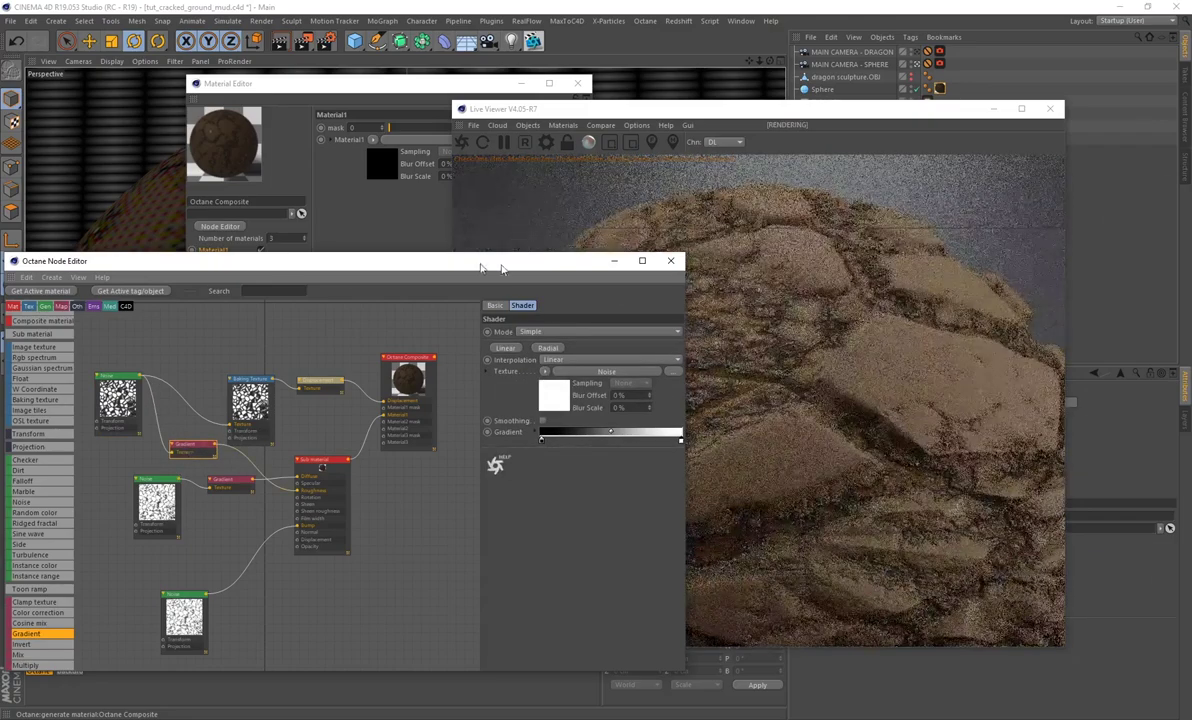
Step: Adjust the roughness gradient's knots, placing the black knot near the middle and the white knot at the far end
{"action": "left_click_drag", "start_coordinate": [470, 258], "coordinate": [318, 241]}
{"action": "left_click_drag", "start_coordinate": [390, 424], "coordinate": [474, 430]}
{"action": "left_click_drag", "start_coordinate": [385, 246], "coordinate": [288, 231]}
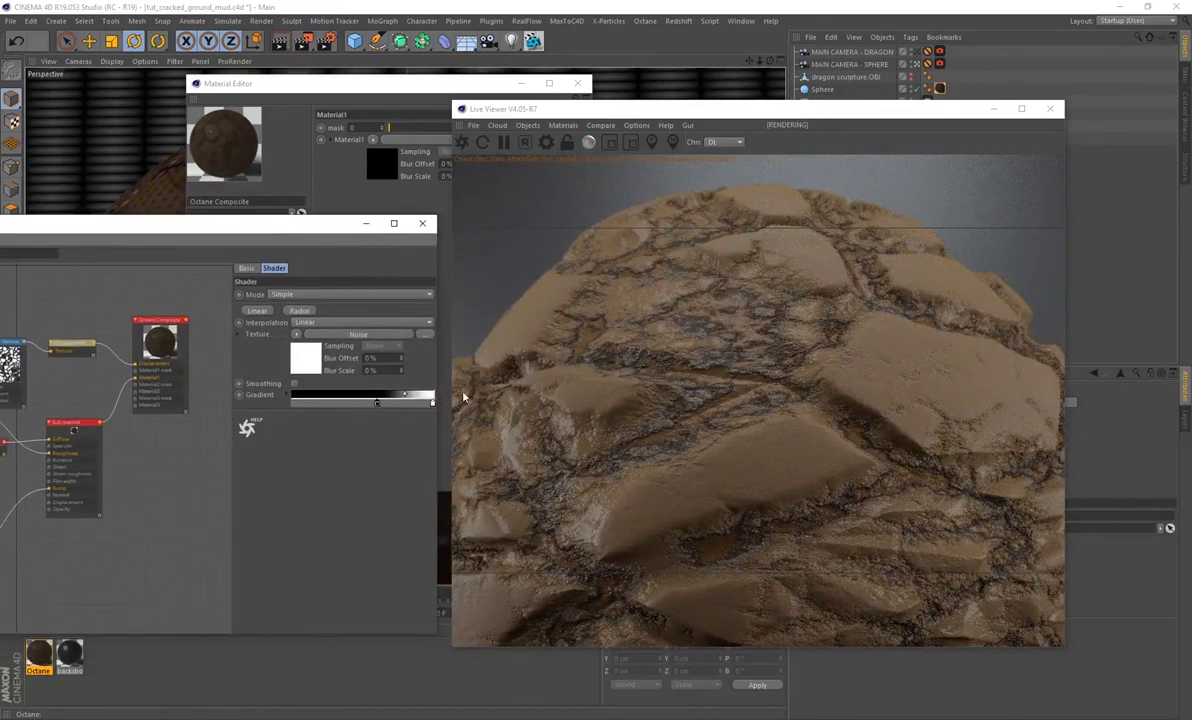
{"action": "mouse_move", "coordinate": [379, 404]}
{"action": "left_mouse_down"}
{"action": "mouse_move", "coordinate": [349, 405]}
{"action": "mouse_move", "coordinate": [394, 415]}
{"action": "mouse_move", "coordinate": [434, 404]}
{"action": "mouse_move", "coordinate": [359, 394]}
{"action": "left_mouse_up"}
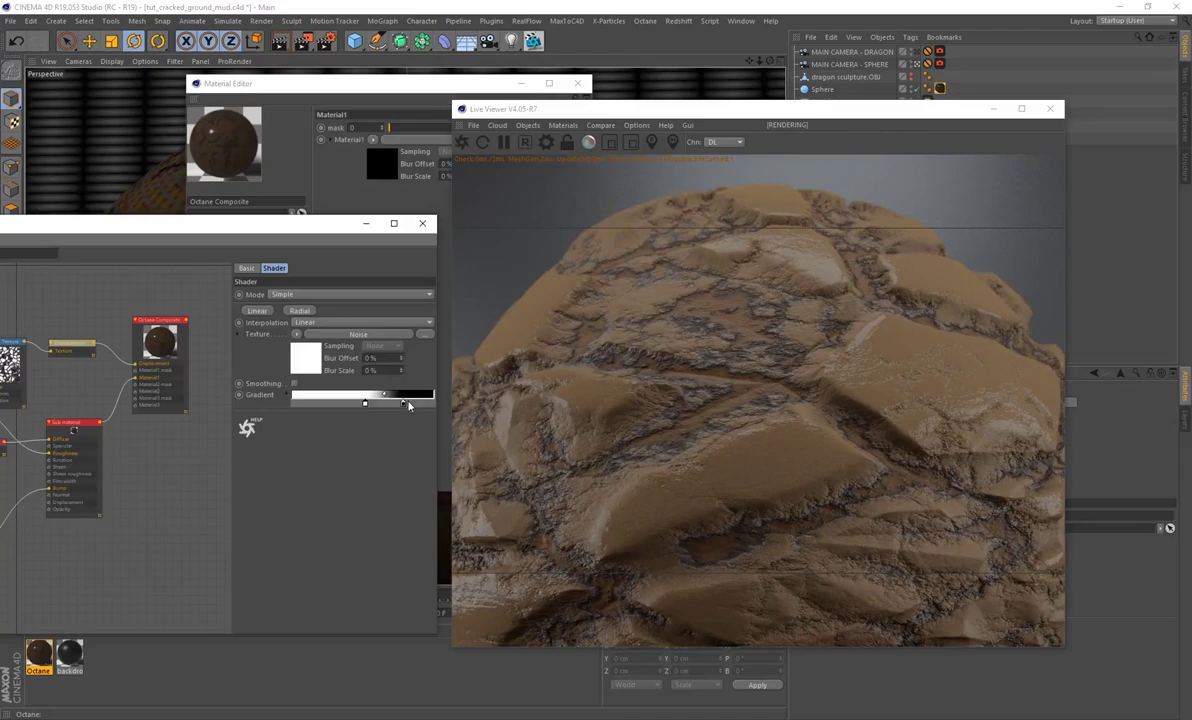
{"action": "left_click_drag", "start_coordinate": [403, 404], "coordinate": [433, 407]}
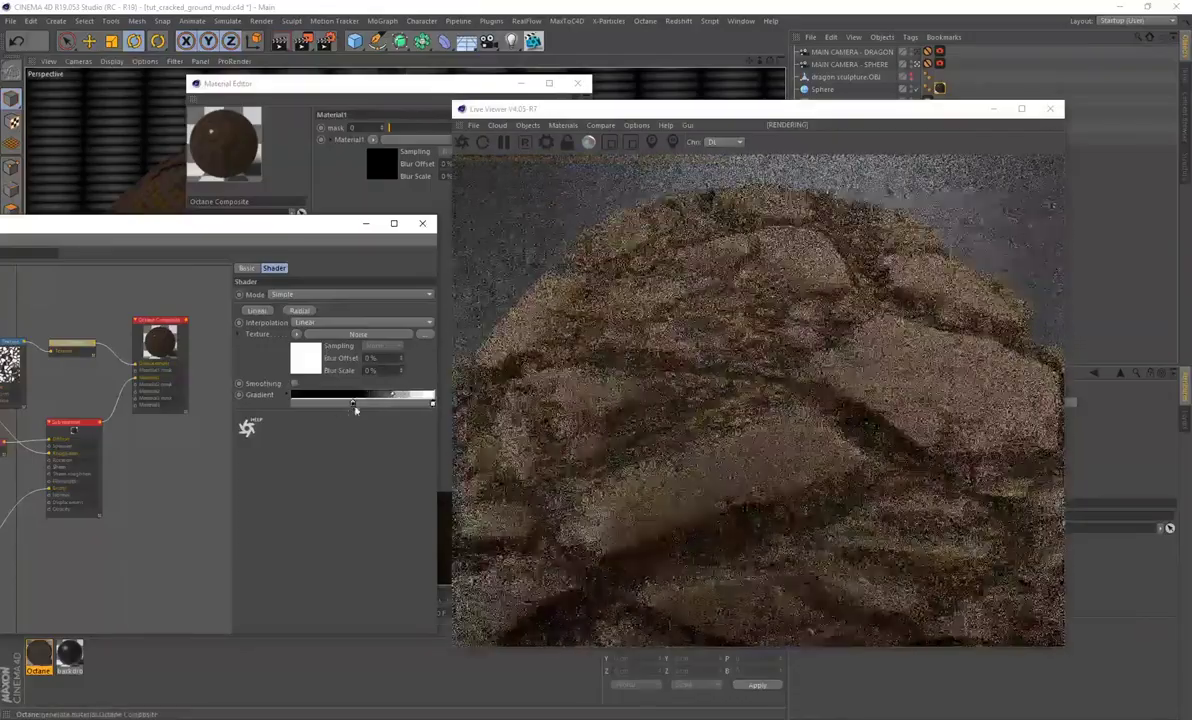
{"action": "left_click_drag", "start_coordinate": [354, 405], "coordinate": [360, 404]}
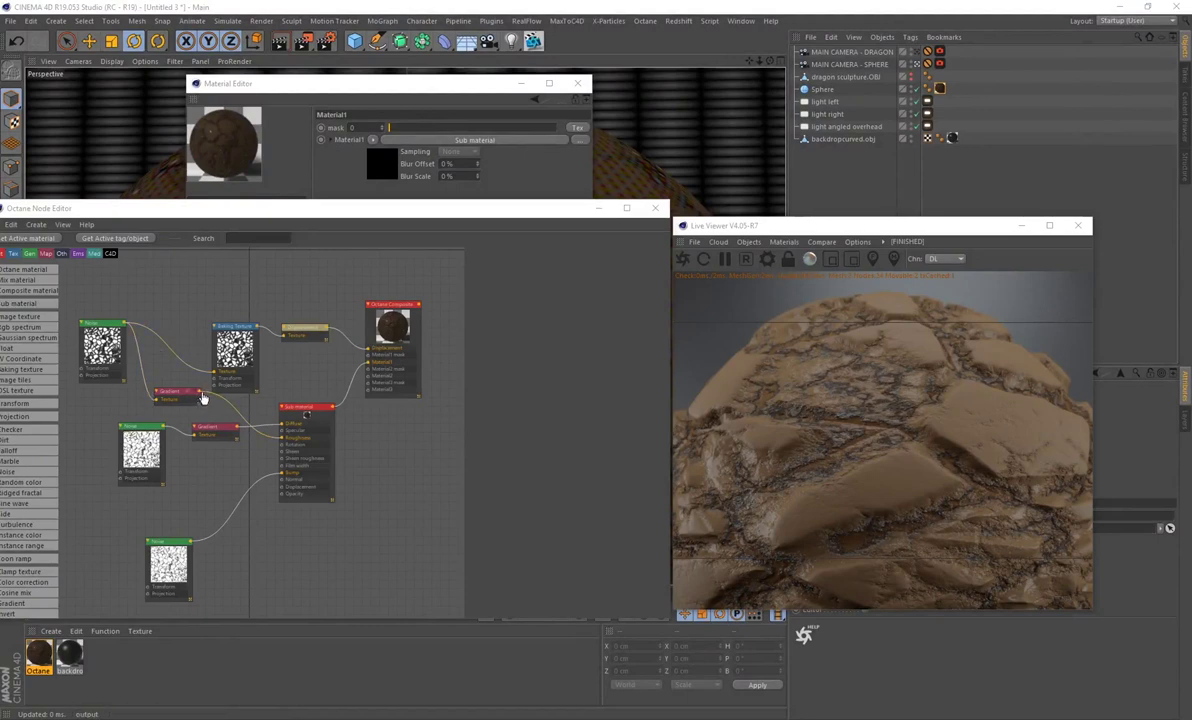
Step: Try driving the sub material's Specular input with the roughness Gradient, and reverse the gradient so white comes before black
{"action": "left_click_drag", "start_coordinate": [200, 397], "coordinate": [283, 437]}
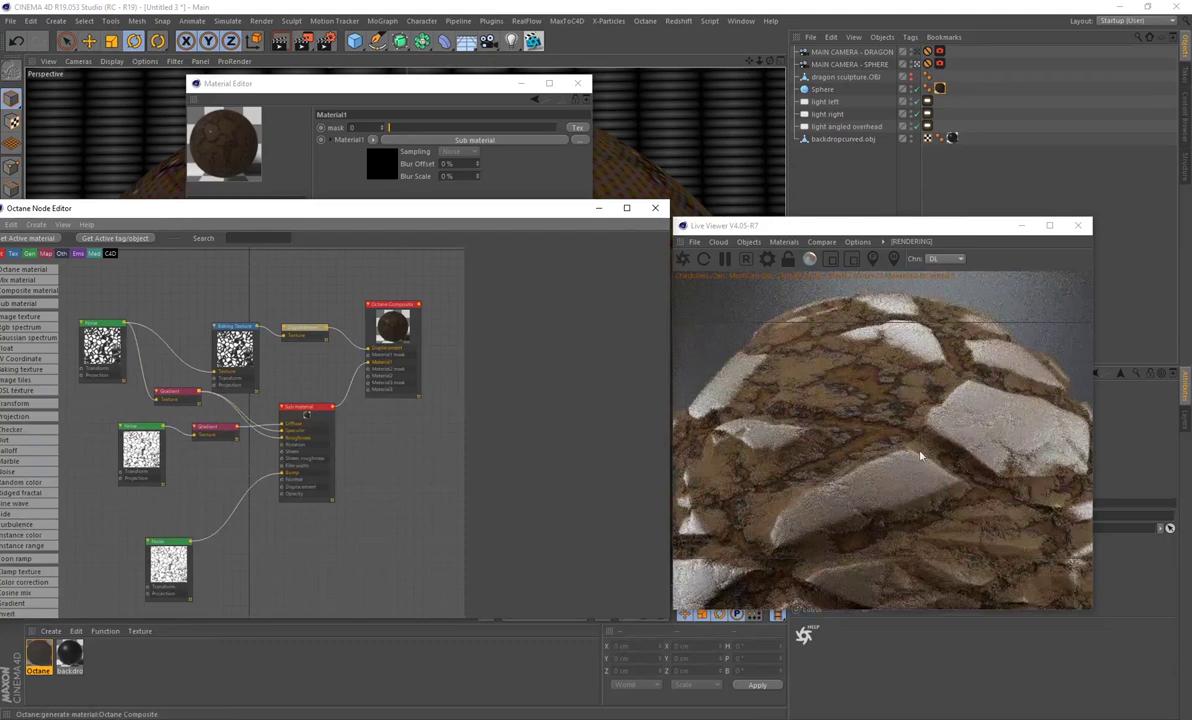
{"action": "left_click", "coordinate": [162, 394]}
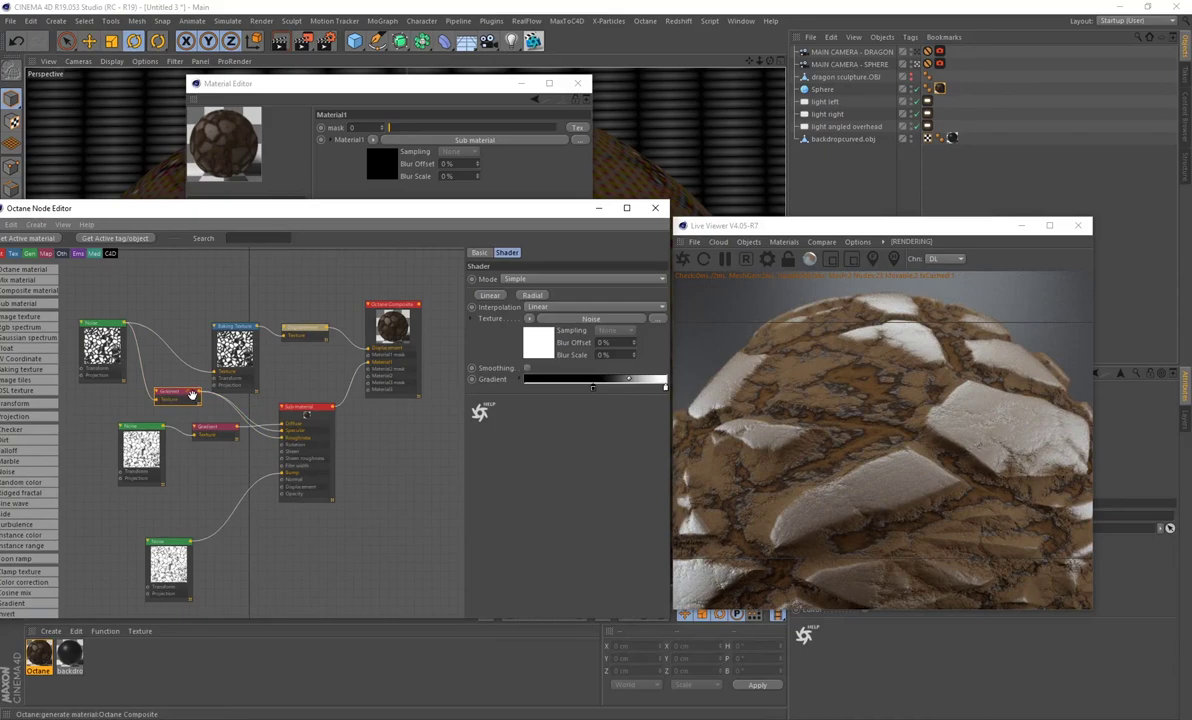
{"action": "left_click_drag", "start_coordinate": [627, 380], "coordinate": [571, 390]}
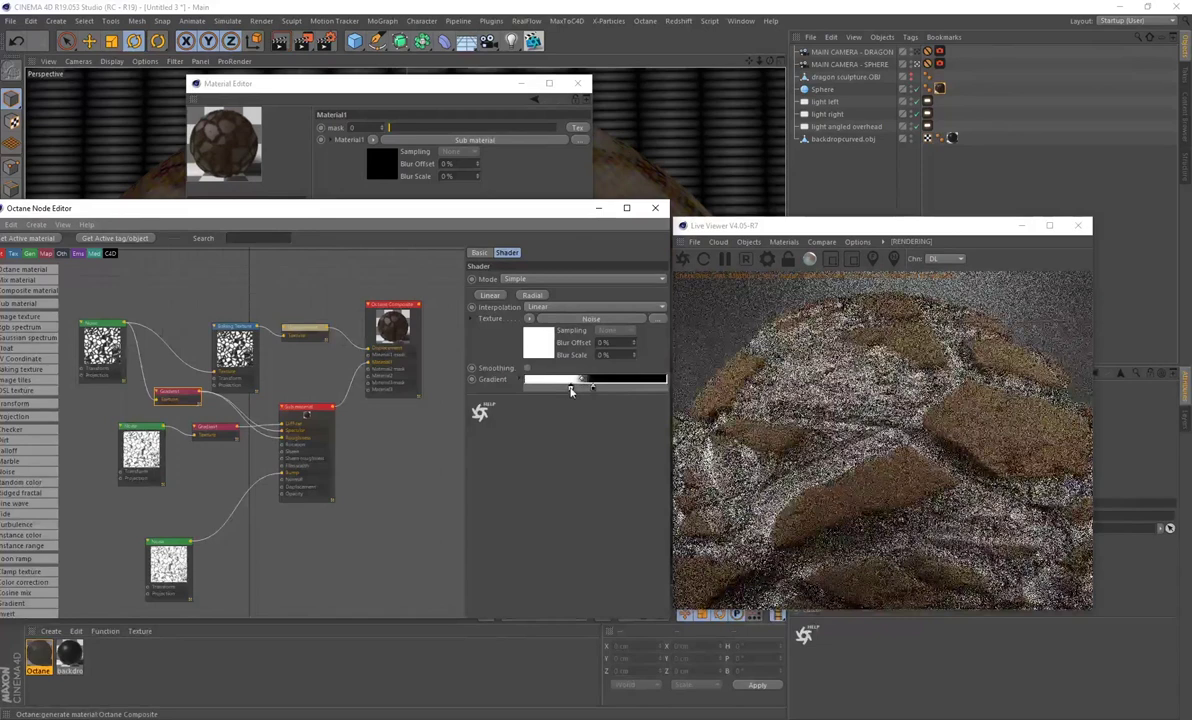
Step: Try darkening the gradient's white knot to a 56% grey and shifting its two knots toward the start
{"action": "double_click", "coordinate": [571, 390]}
{"action": "left_click_drag", "start_coordinate": [603, 417], "coordinate": [600, 418]}
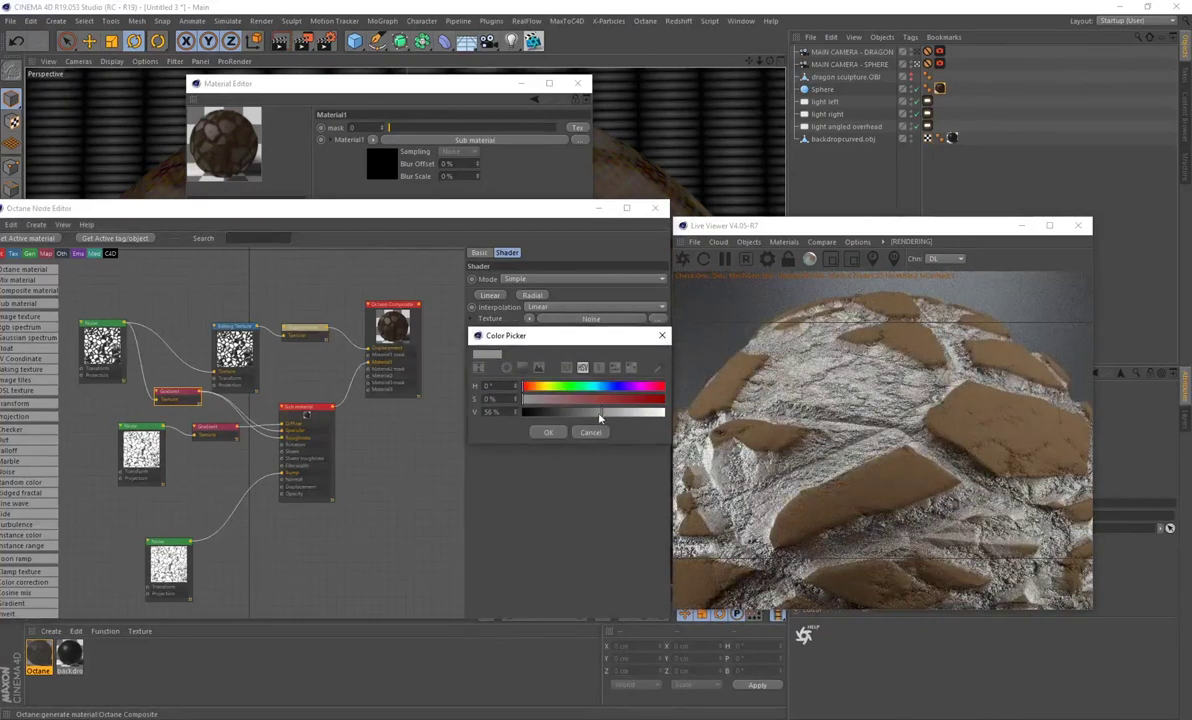
{"action": "left_click", "coordinate": [548, 432]}
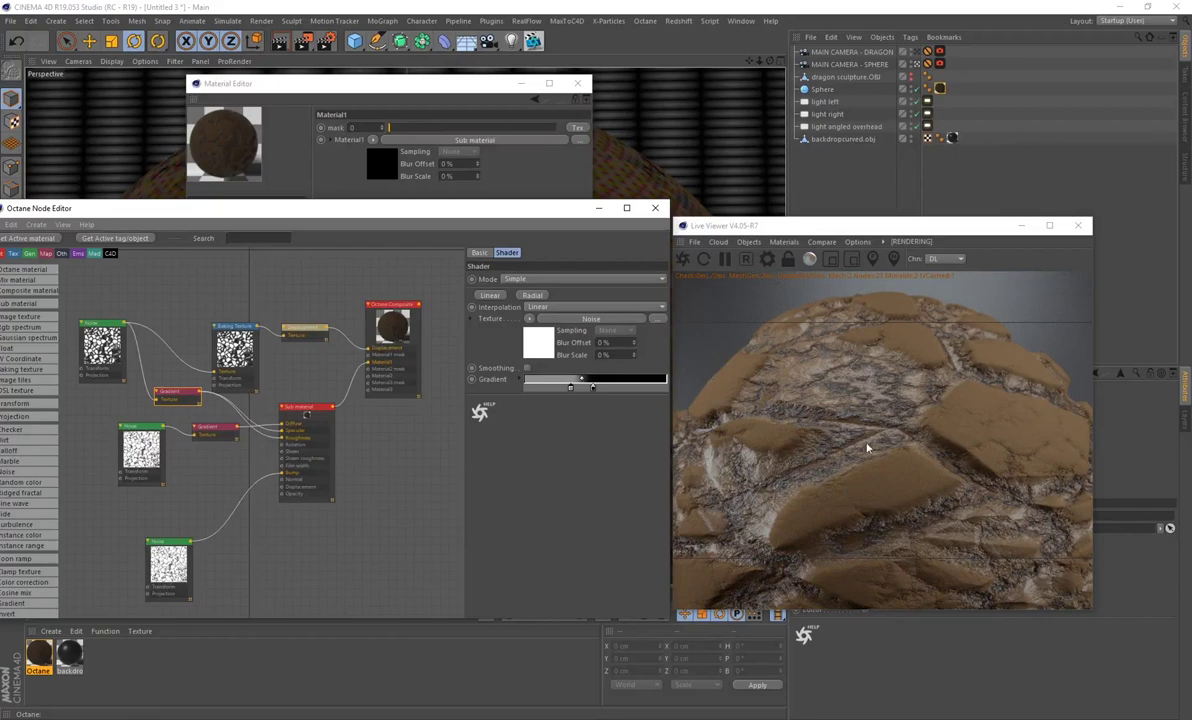
{"action": "mouse_move", "coordinate": [571, 389]}
{"action": "left_mouse_down"}
{"action": "mouse_move", "coordinate": [530, 391]}
{"action": "mouse_move", "coordinate": [618, 389]}
{"action": "mouse_move", "coordinate": [540, 396]}
{"action": "mouse_move", "coordinate": [563, 391]}
{"action": "left_mouse_up"}
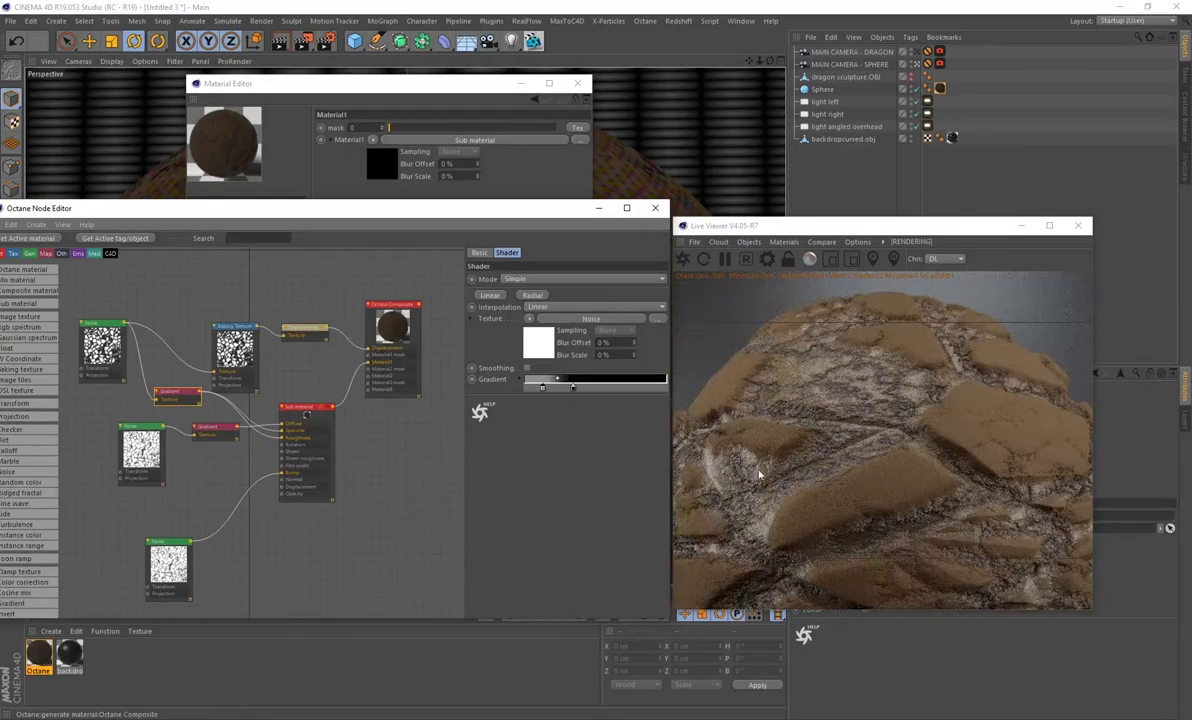
{"action": "left_click_drag", "start_coordinate": [250, 427], "coordinate": [282, 437]}
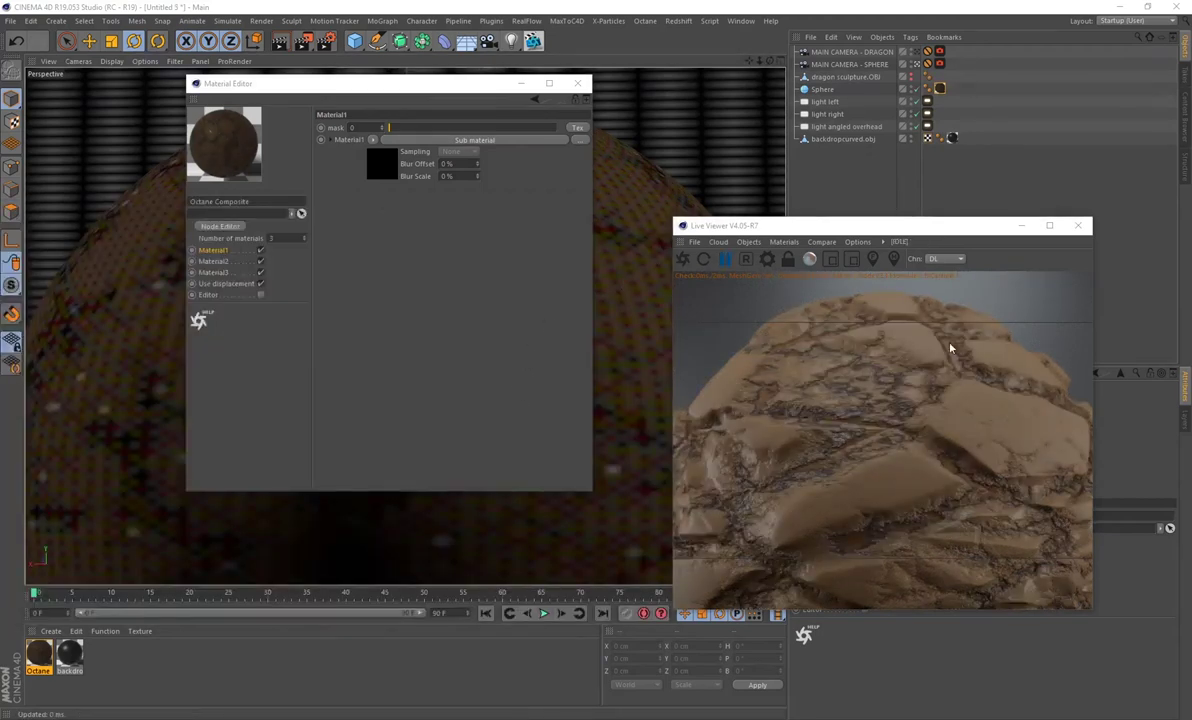
Step: Recolor the last knot of the diffuse Gradient purple (H 254°, S 52%, V 60%) and resume the live render
{"action": "left_click", "coordinate": [222, 227]}
{"action": "left_click_drag", "start_coordinate": [428, 236], "coordinate": [245, 195]}
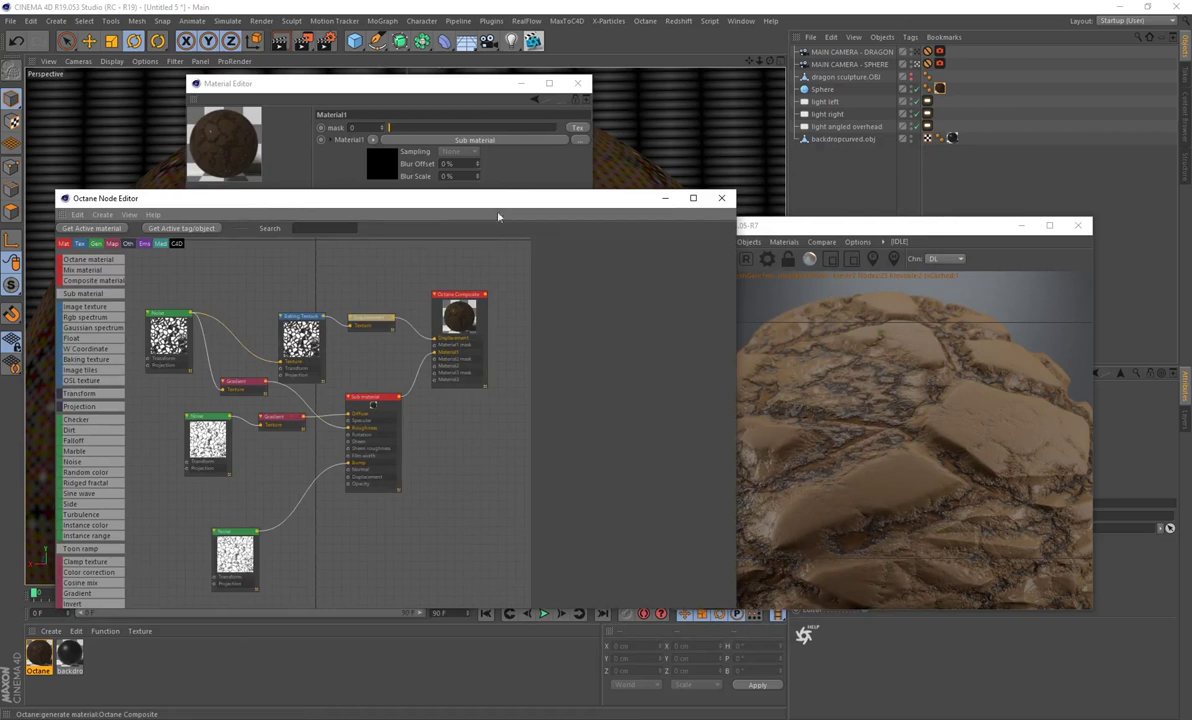
{"action": "left_click_drag", "start_coordinate": [492, 204], "coordinate": [453, 198]}
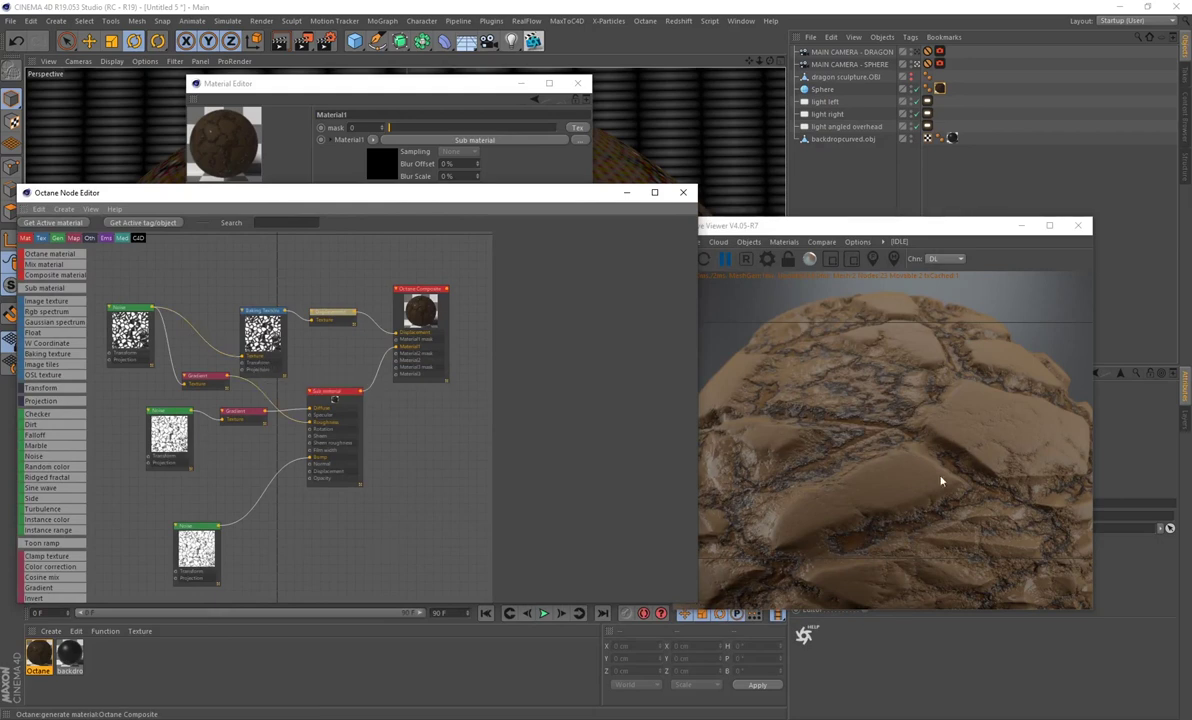
{"action": "left_click", "coordinate": [245, 417]}
{"action": "double_click", "coordinate": [616, 372]}
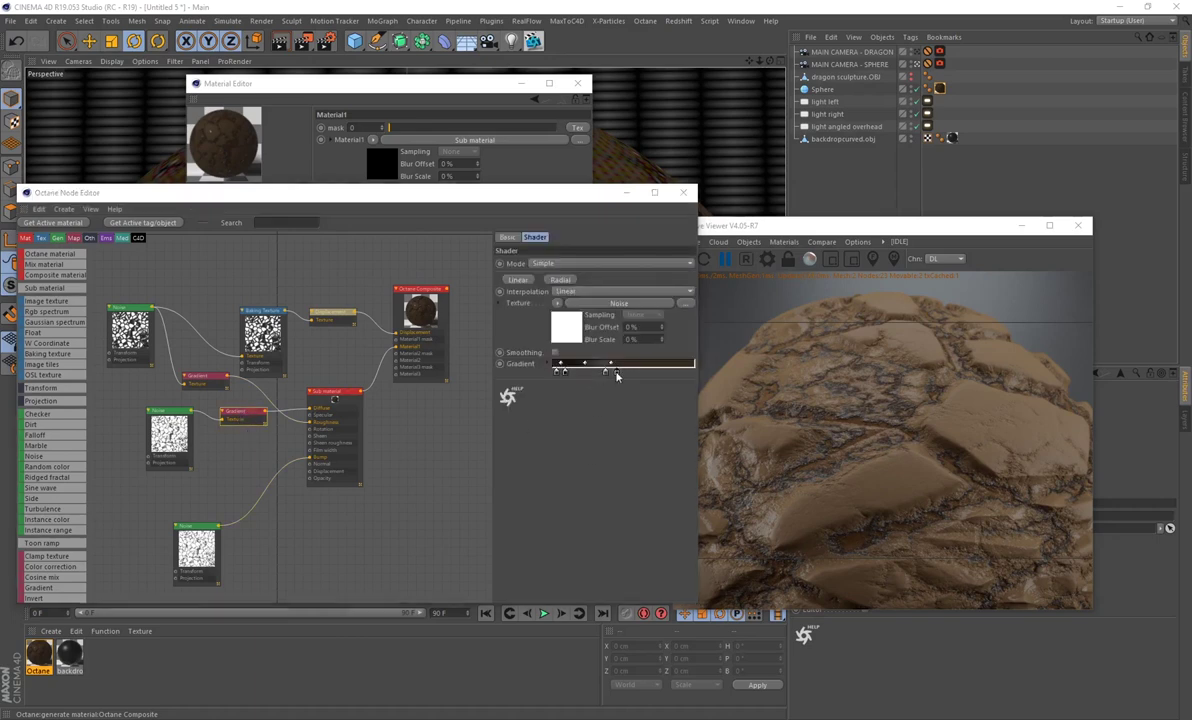
{"action": "left_click", "coordinate": [654, 397]}
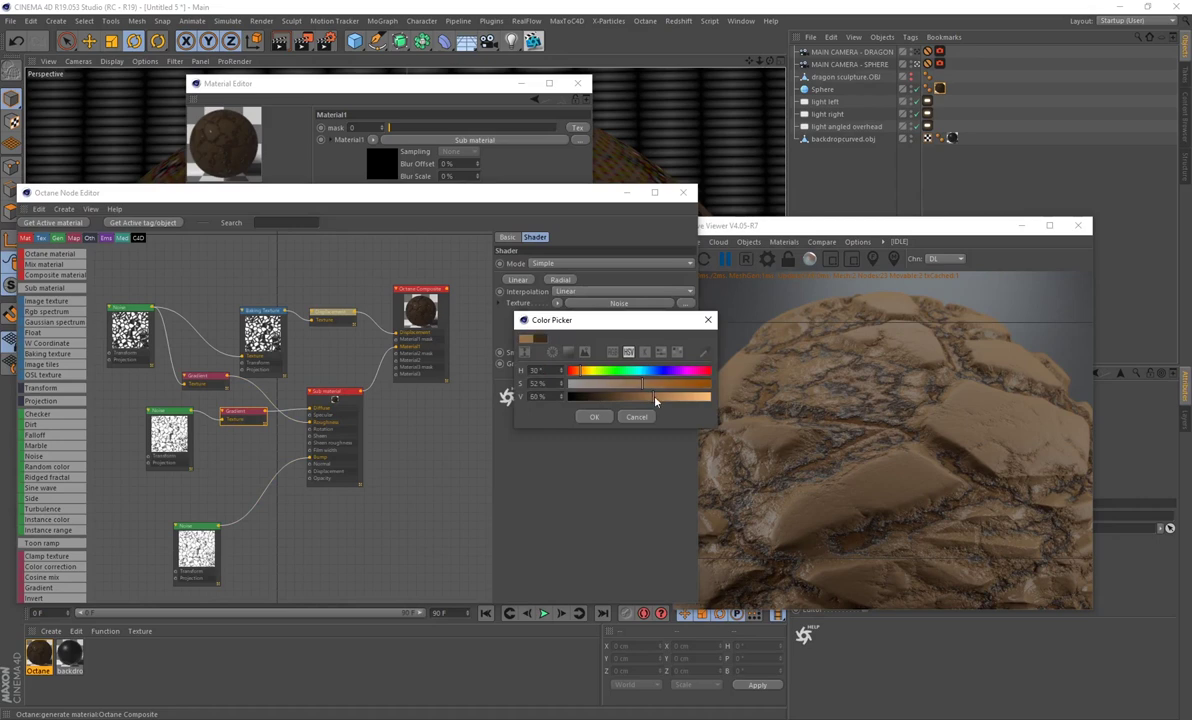
{"action": "left_click", "coordinate": [668, 371]}
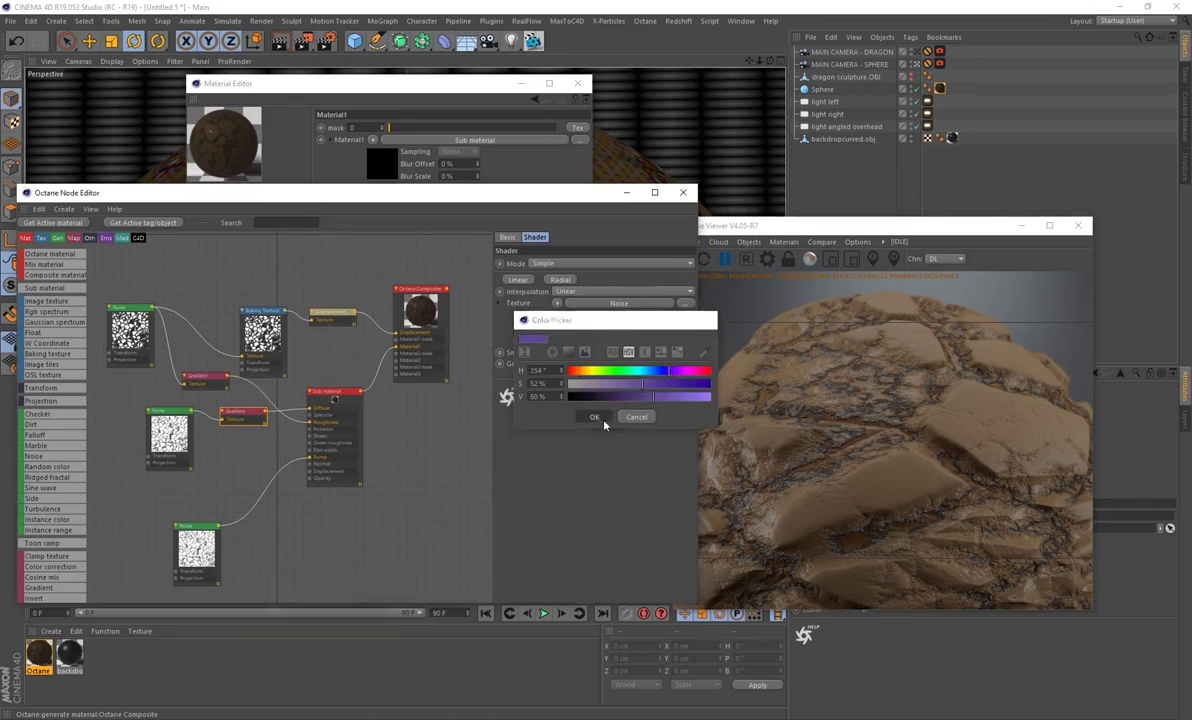
{"action": "left_click", "coordinate": [594, 417]}
{"action": "left_click", "coordinate": [747, 243]}
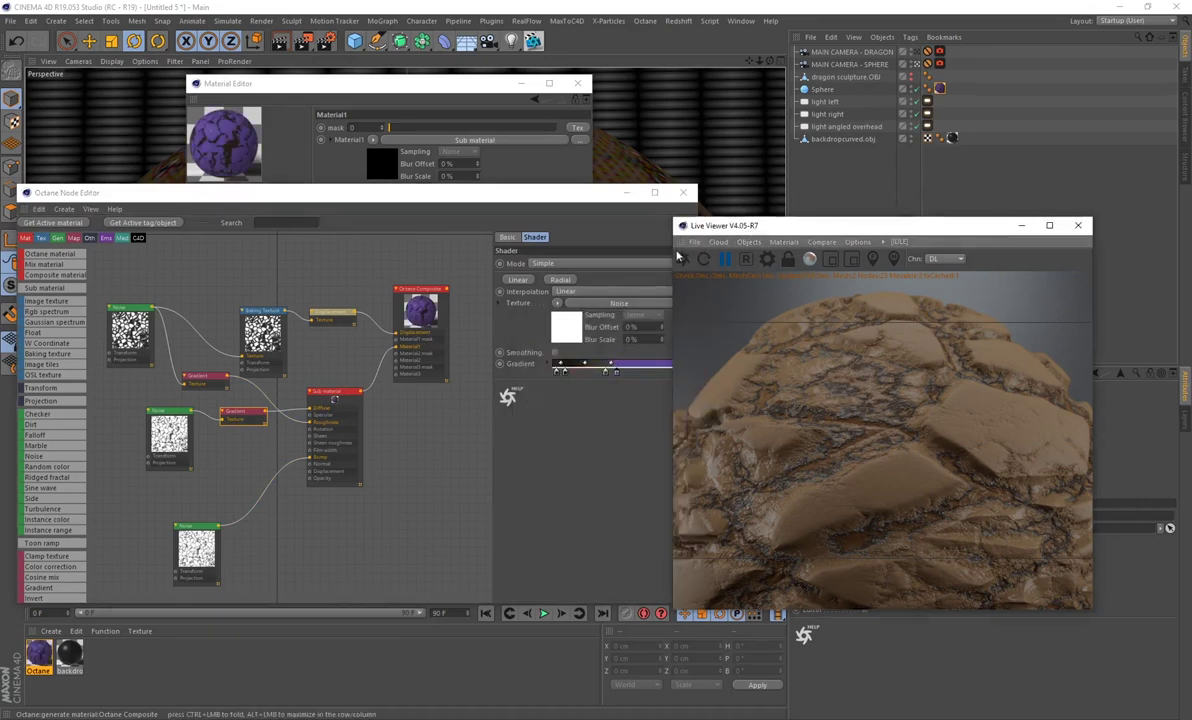
{"action": "left_click", "coordinate": [687, 260]}
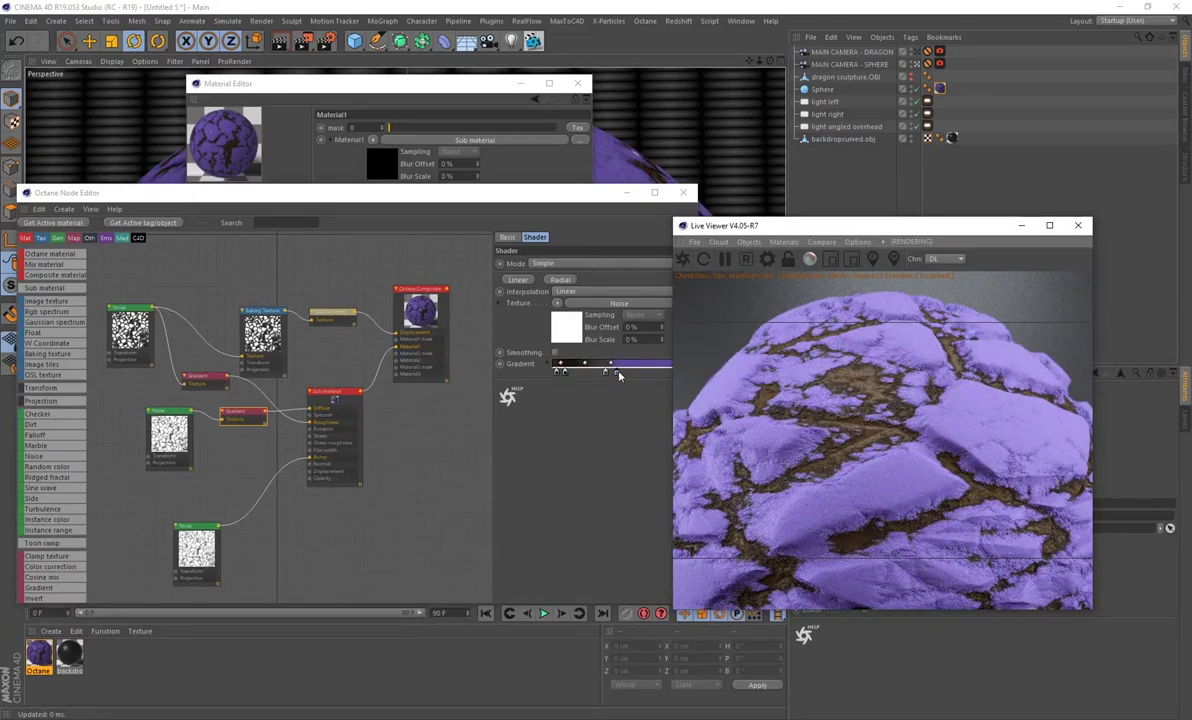
Step: Try the Turbulence type on the displacement Noise, move the node editor off the render, and undo the change
{"action": "left_click", "coordinate": [125, 310]}
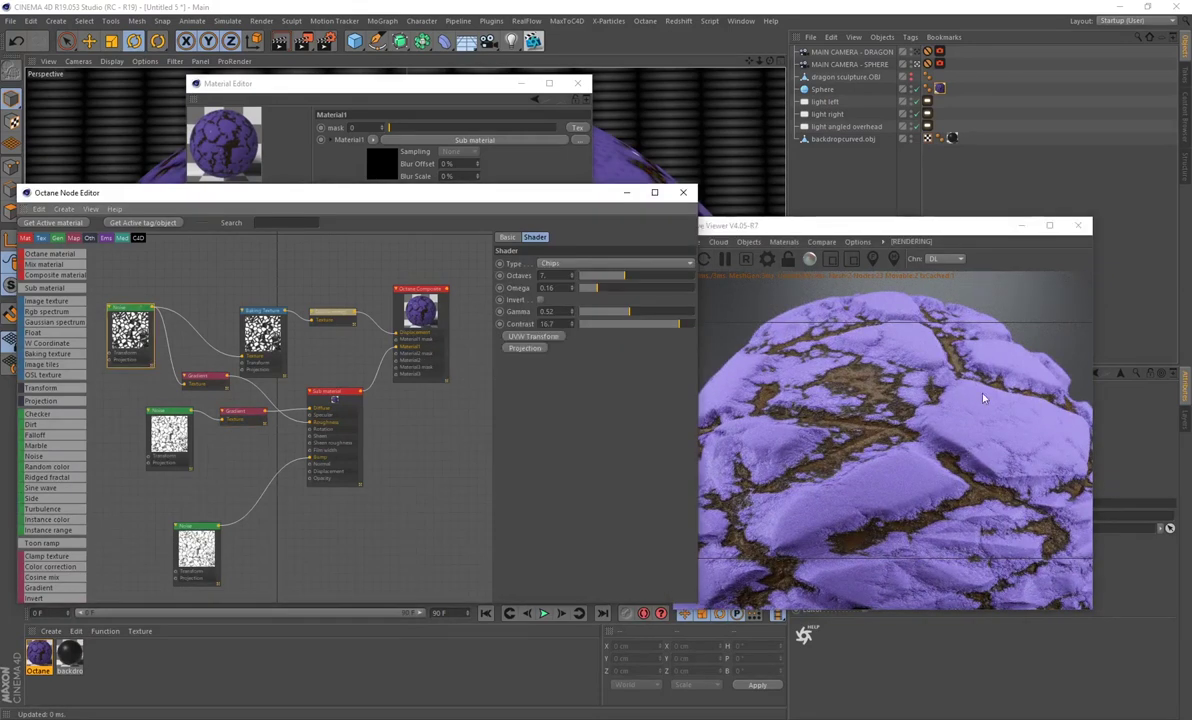
{"action": "left_click", "coordinate": [553, 264]}
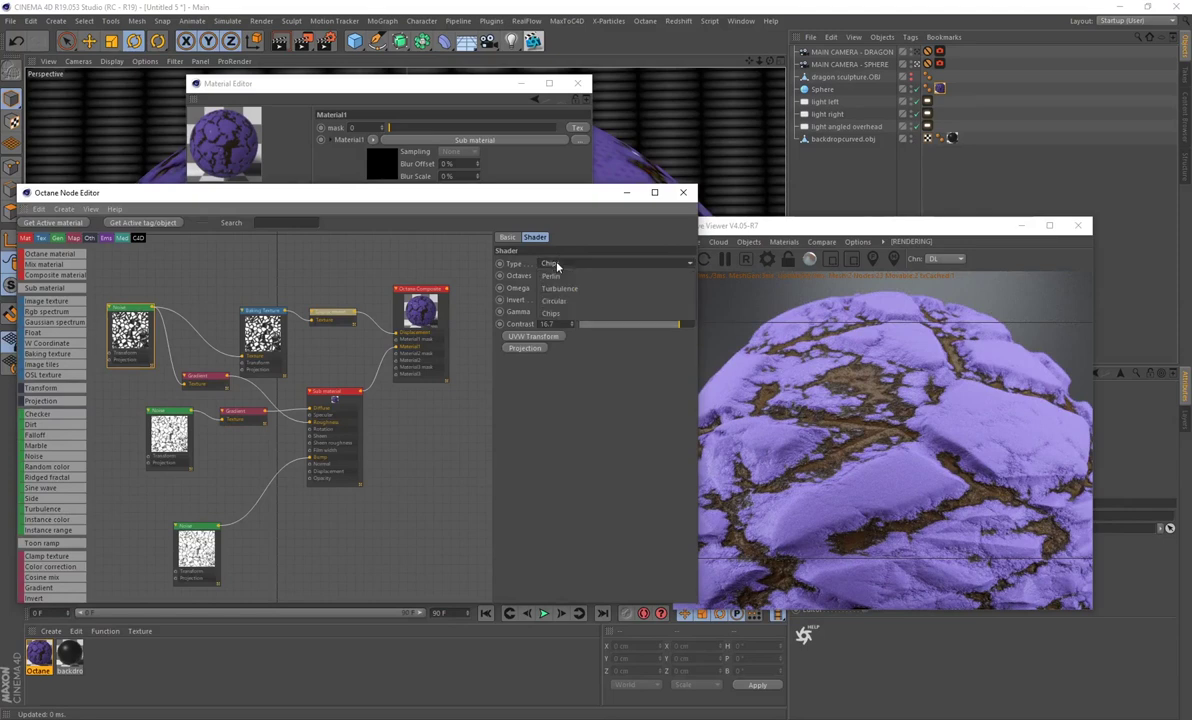
{"action": "left_click", "coordinate": [562, 288]}
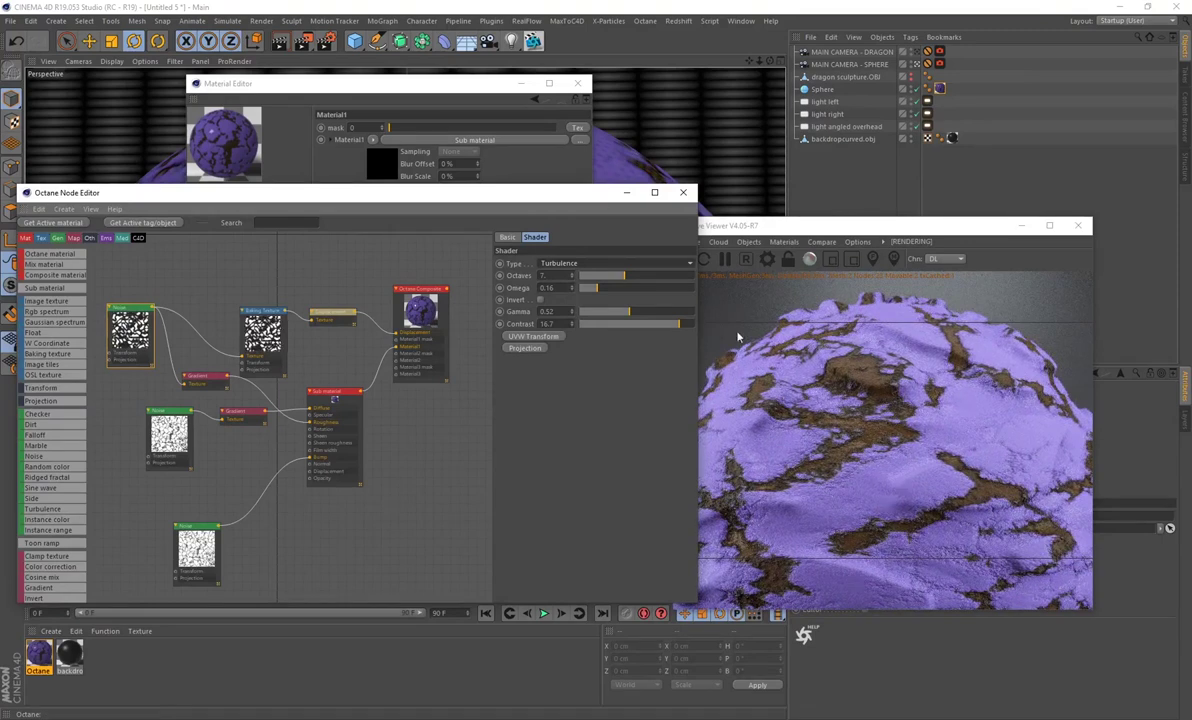
{"action": "left_click_drag", "start_coordinate": [483, 197], "coordinate": [447, 173]}
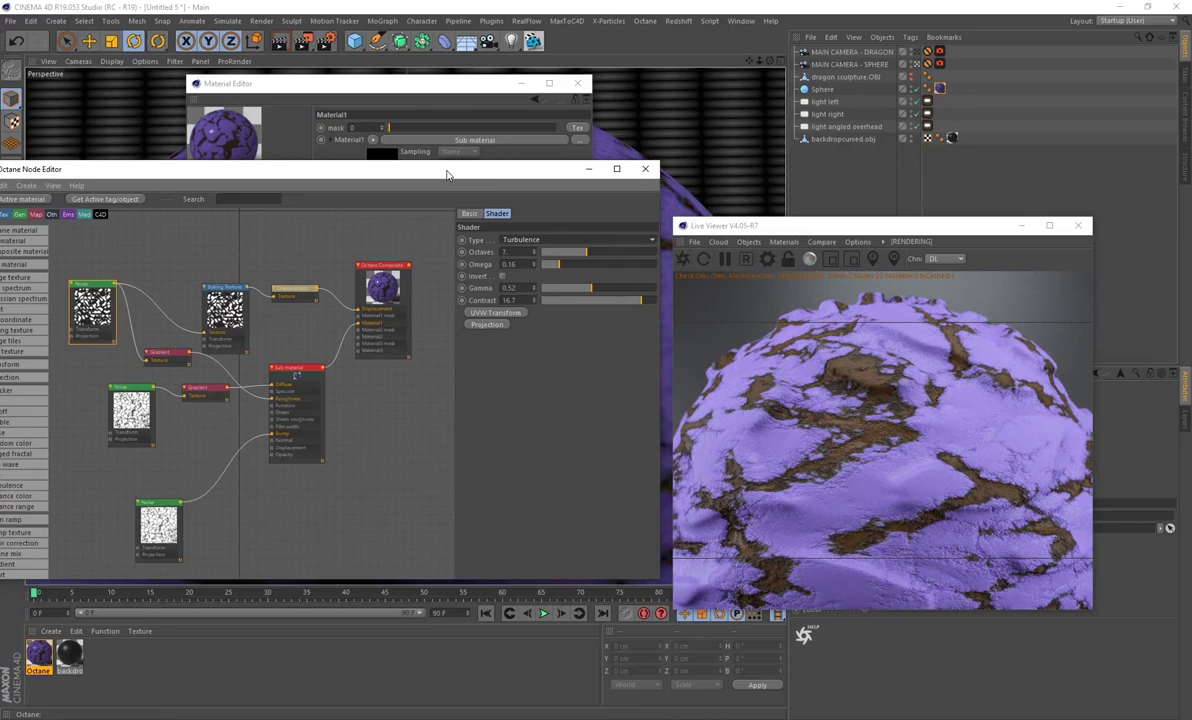
{"action": "left_click", "coordinate": [16, 41]}
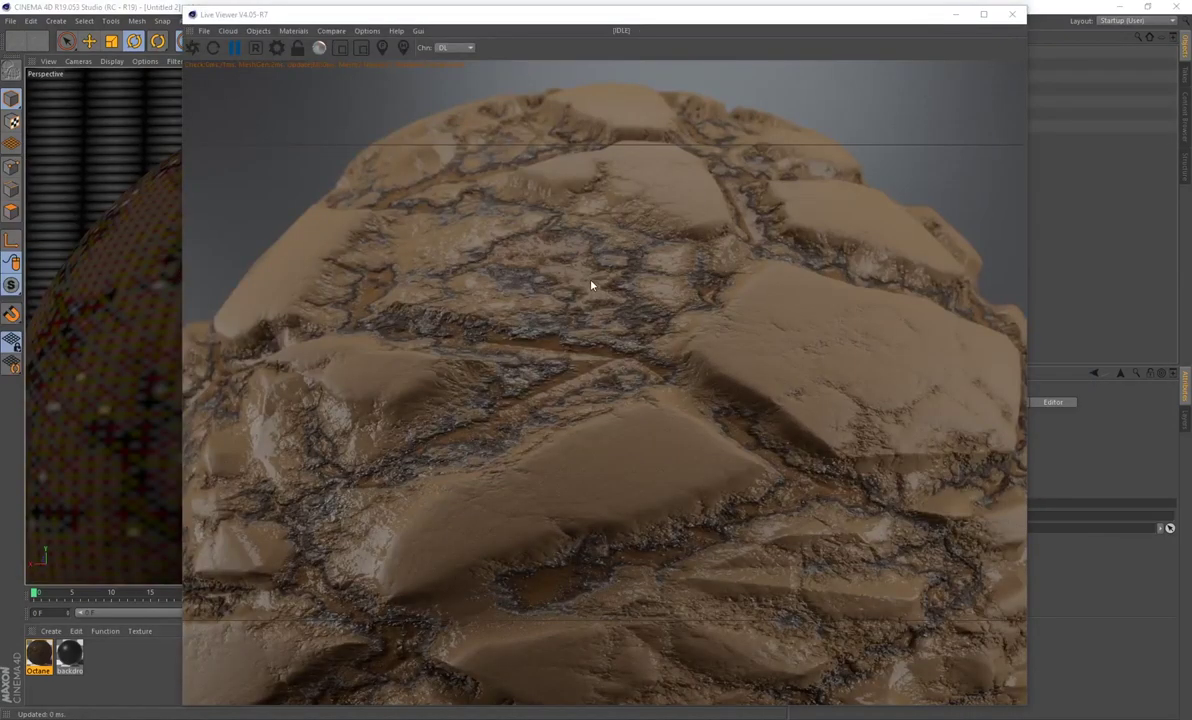
Step: Open the Octane Composite material's node graph beside the render, select the displacement Noise, and resume the live render
{"action": "double_click", "coordinate": [37, 656]}
{"action": "left_click", "coordinate": [224, 245]}
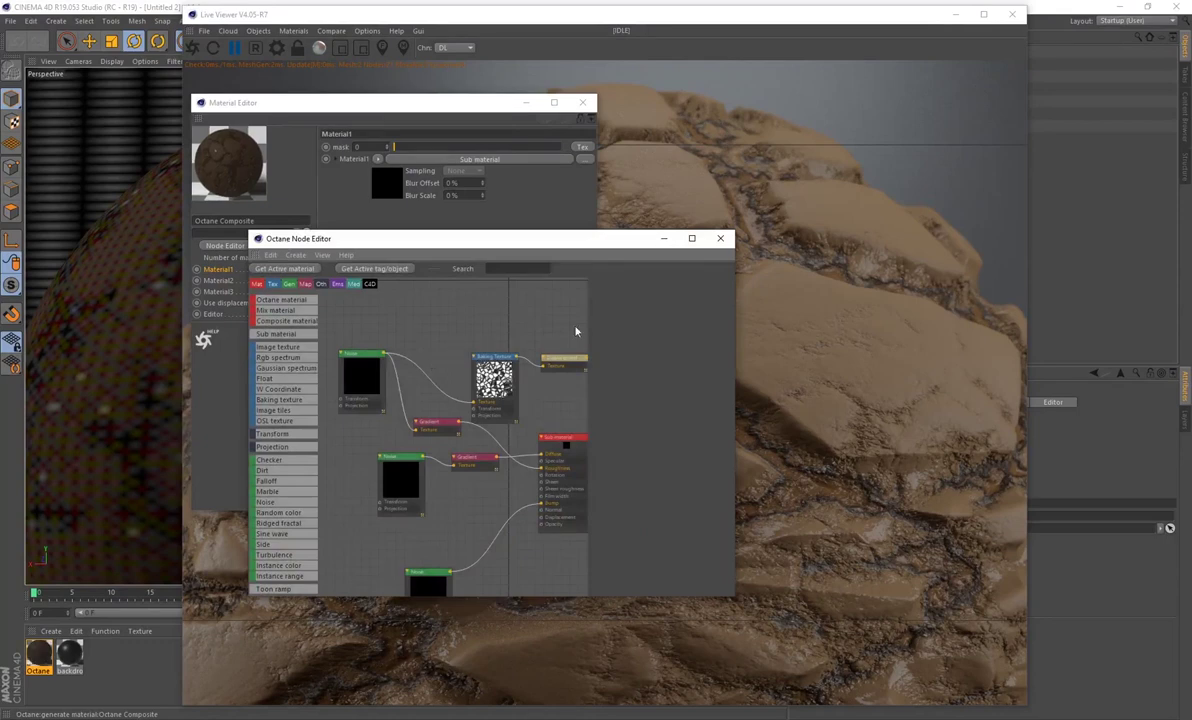
{"action": "left_click_drag", "start_coordinate": [541, 246], "coordinate": [317, 299]}
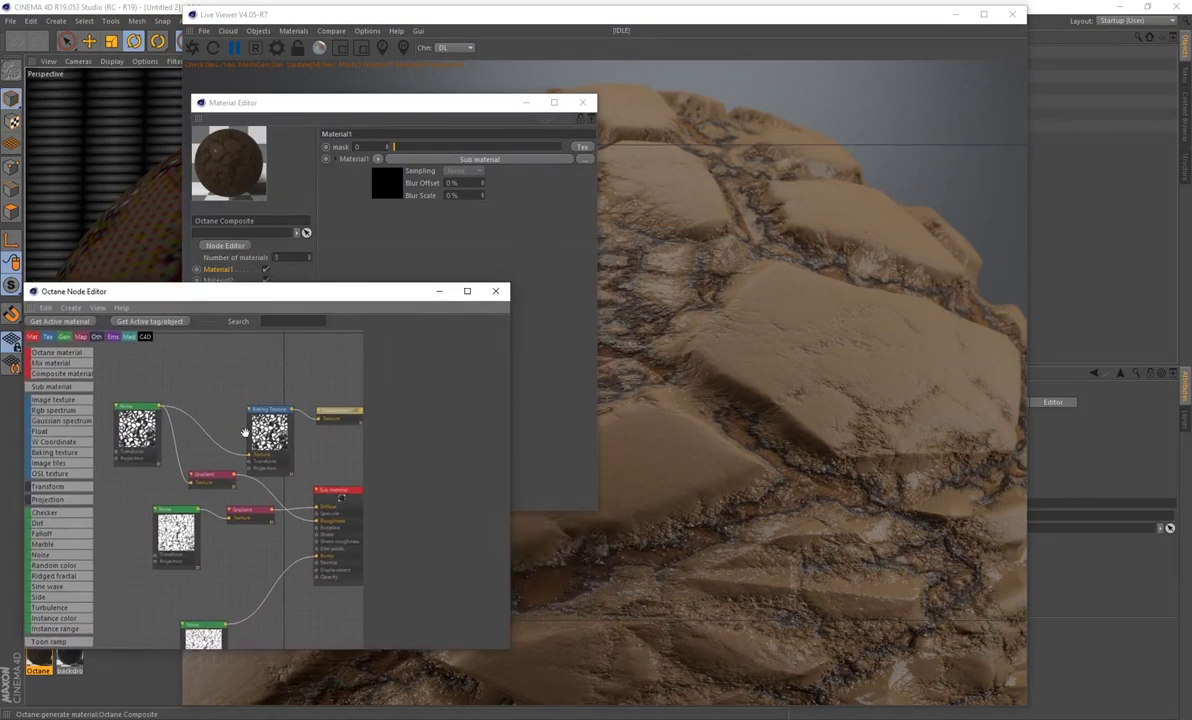
{"action": "middle_click_drag", "start_coordinate": [262, 398], "coordinate": [187, 381]}
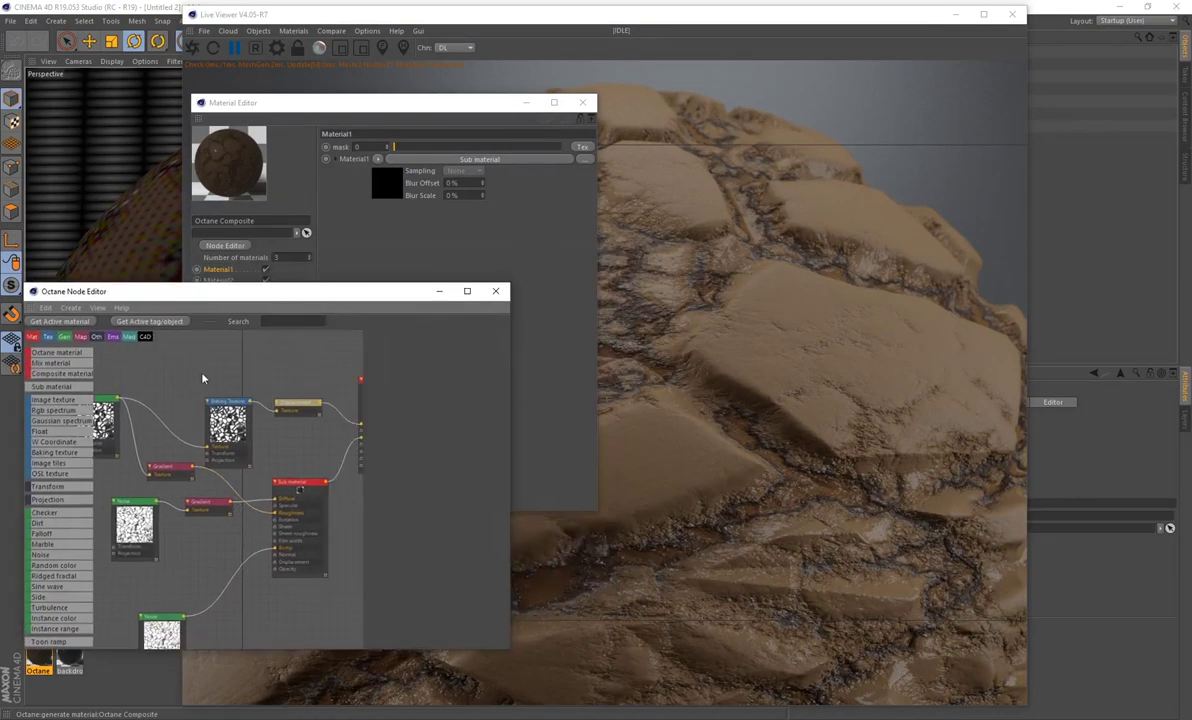
{"action": "scroll", "coordinate": [200, 375], "scroll_direction": "down", "scroll_amount": 2}
{"action": "left_click", "coordinate": [176, 565]}
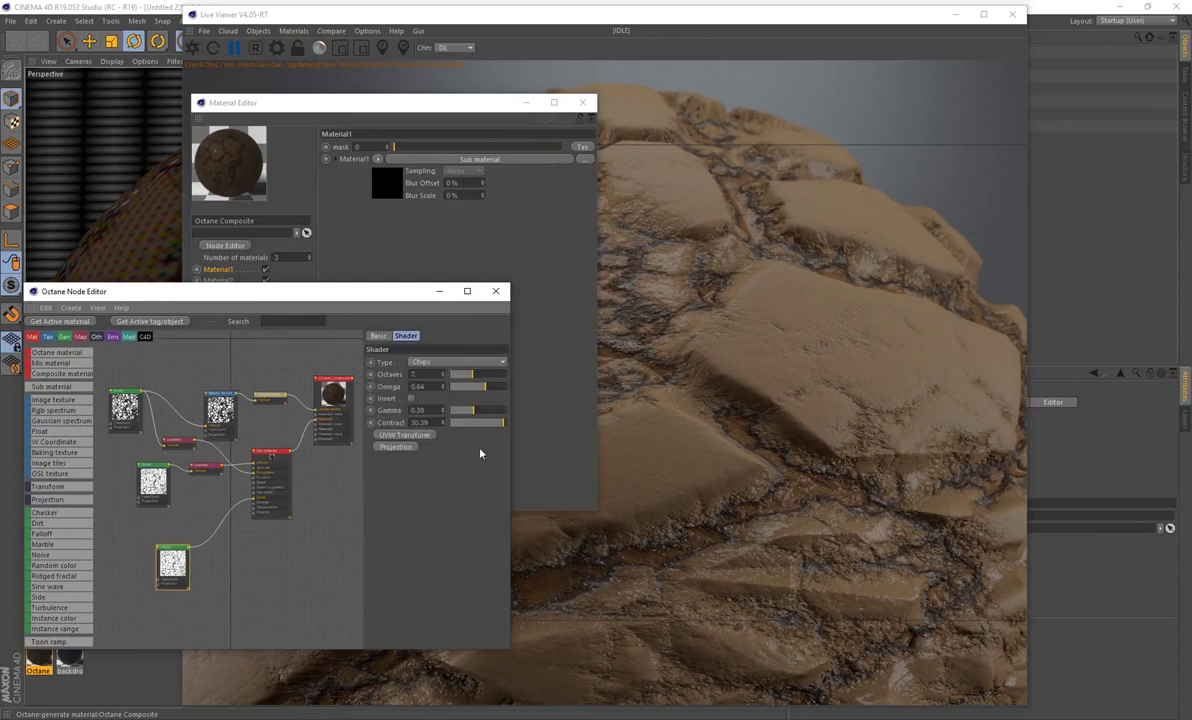
{"action": "left_click", "coordinate": [119, 382]}
{"action": "left_click", "coordinate": [237, 66]}
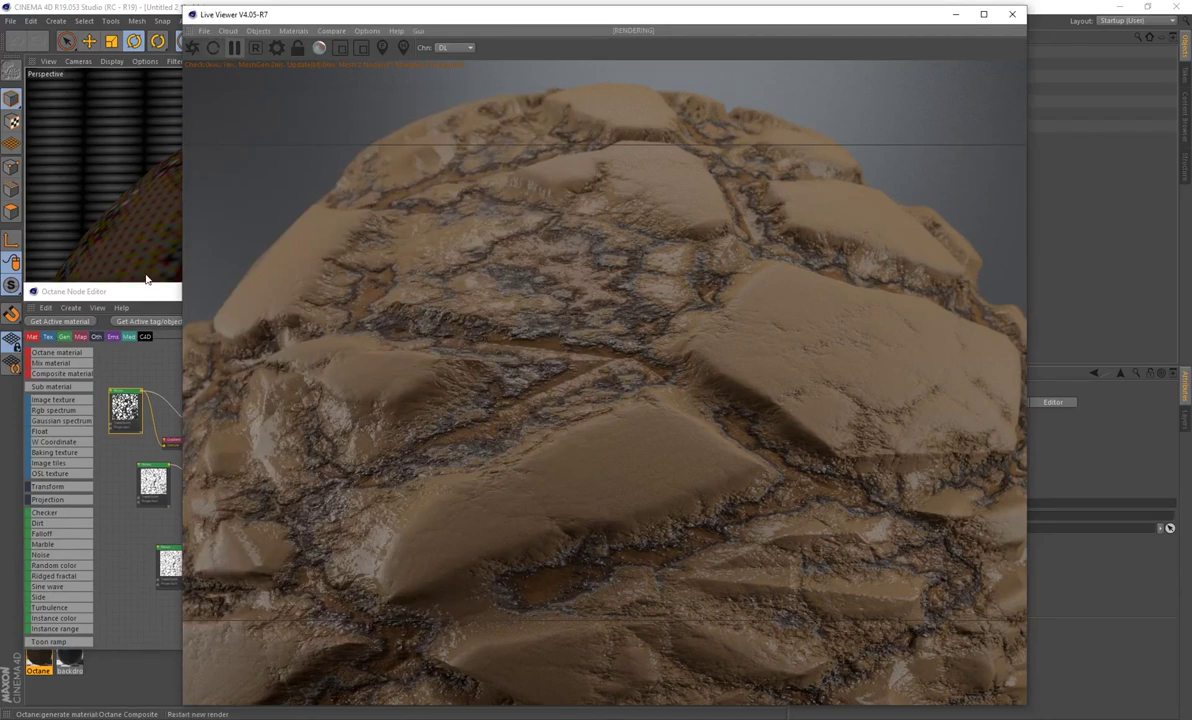
{"action": "left_click", "coordinate": [157, 331]}
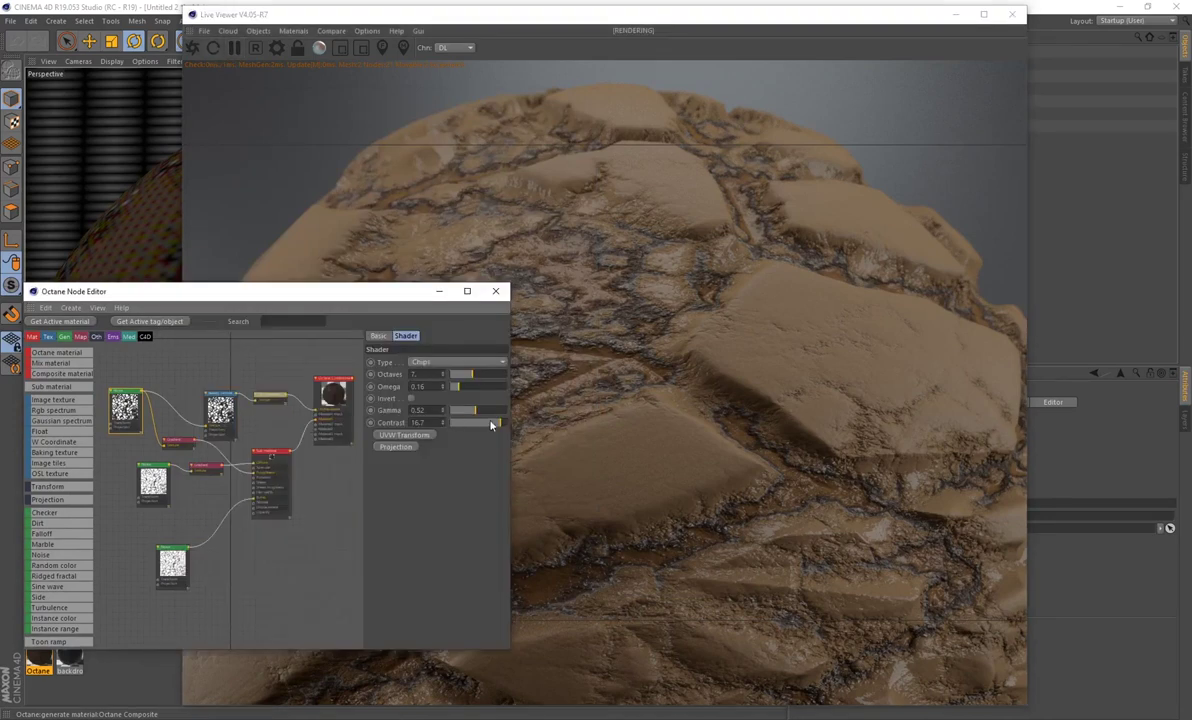
Step: Try lowering the displacement Noise contrast to about 0.02 and move the node editor to uncover the render
{"action": "left_click_drag", "start_coordinate": [488, 427], "coordinate": [481, 427]}
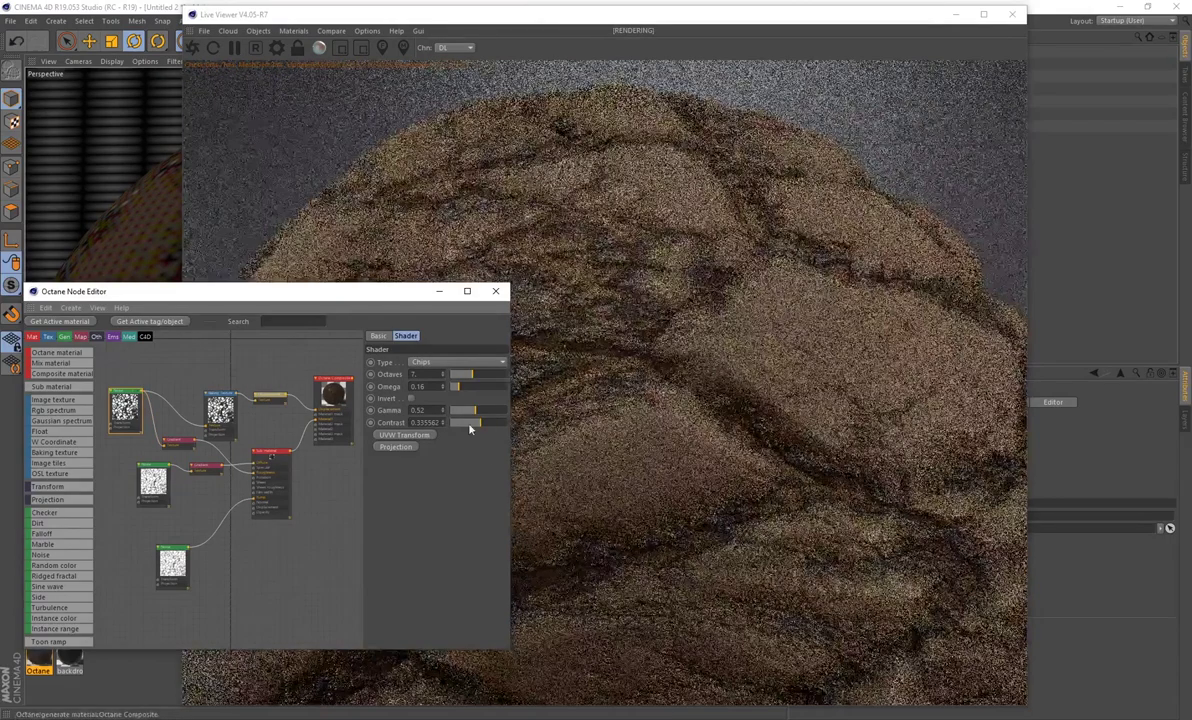
{"action": "left_click", "coordinate": [466, 423]}
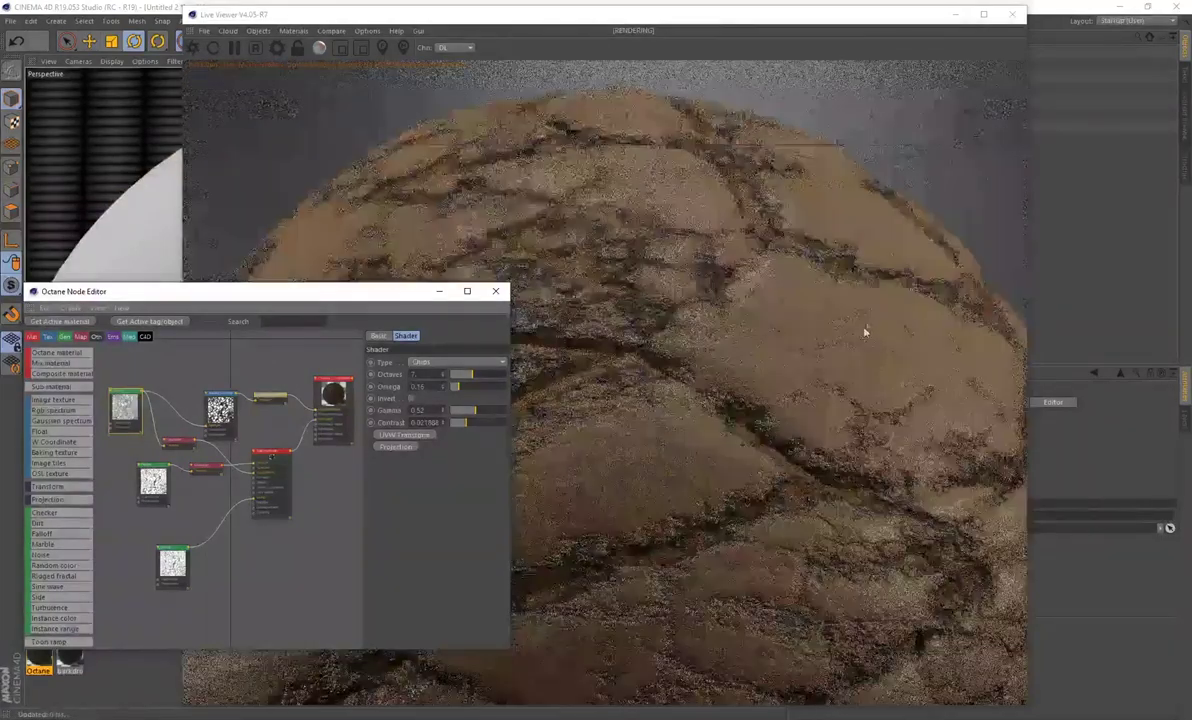
{"action": "left_click_drag", "start_coordinate": [367, 298], "coordinate": [267, 320]}
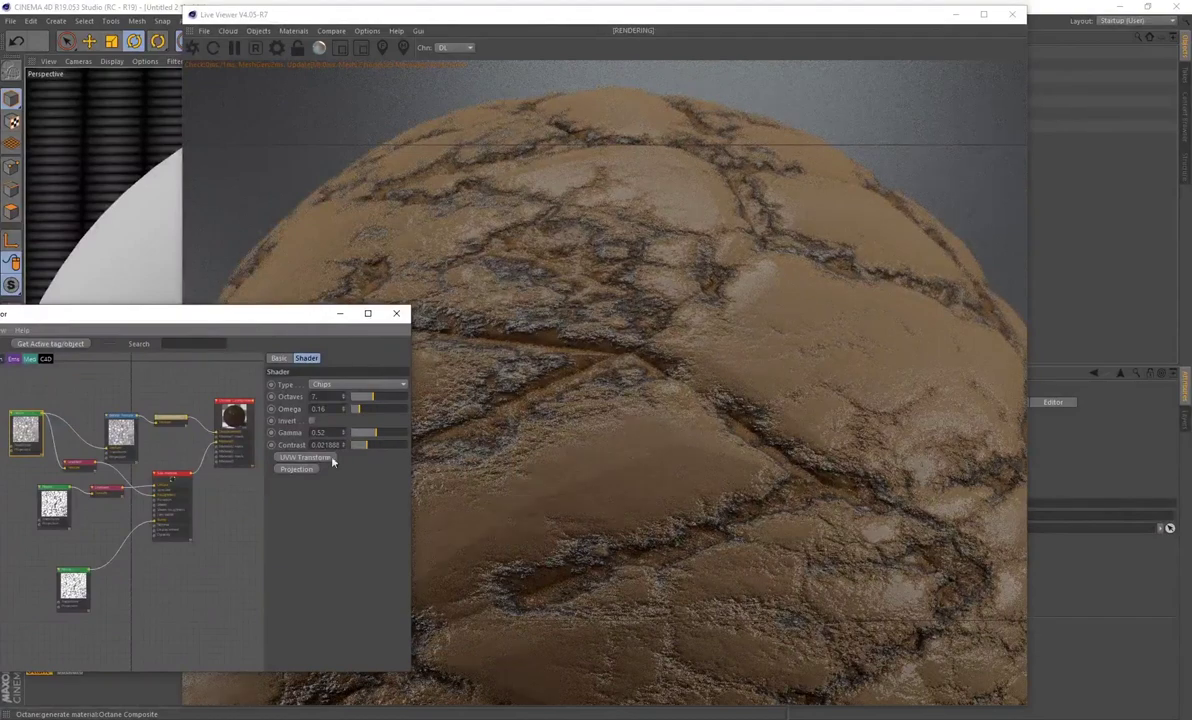
Step: Set the displacement Noise contrast to about 126.8, and close the node editor with the live render paused
{"action": "left_click_drag", "start_coordinate": [377, 449], "coordinate": [413, 453]}
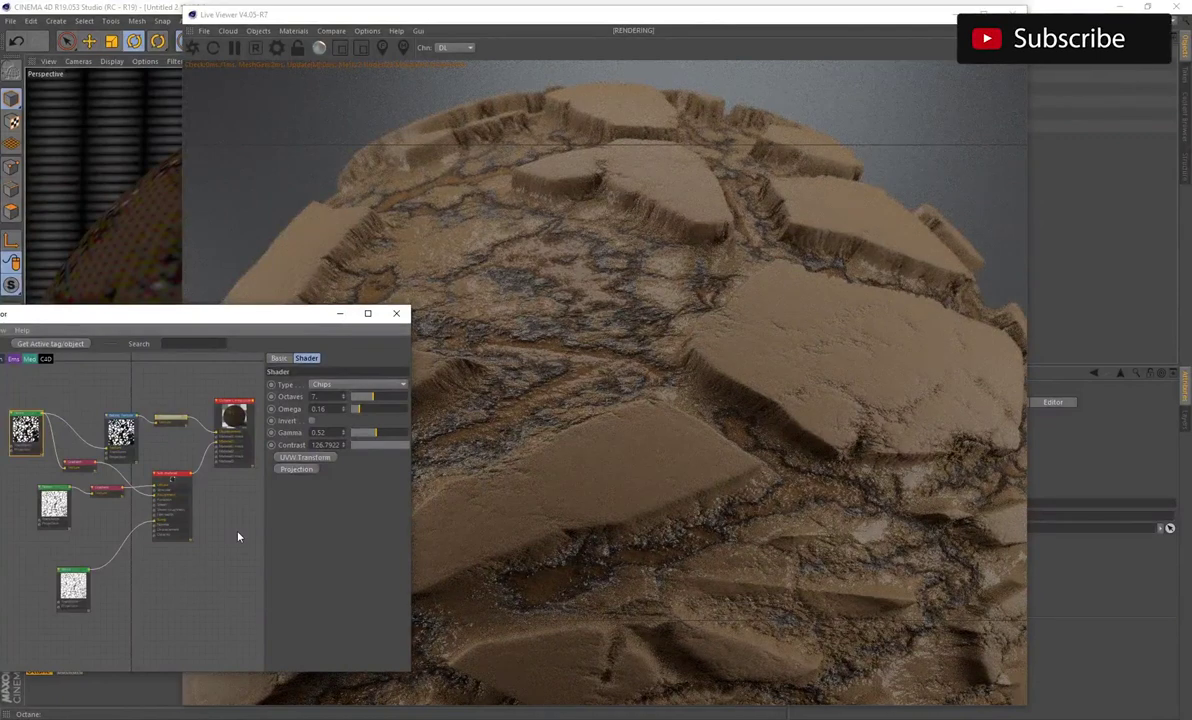
{"action": "left_click_drag", "start_coordinate": [212, 322], "coordinate": [312, 308]}
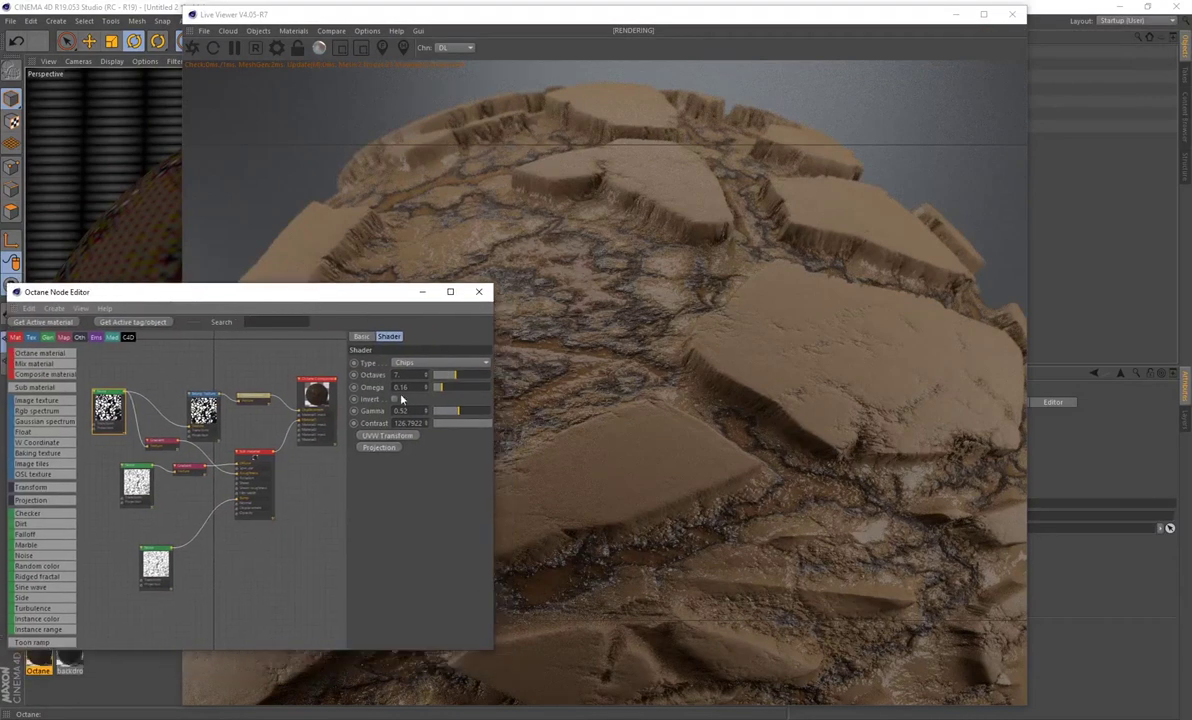
{"action": "left_click", "coordinate": [234, 53]}
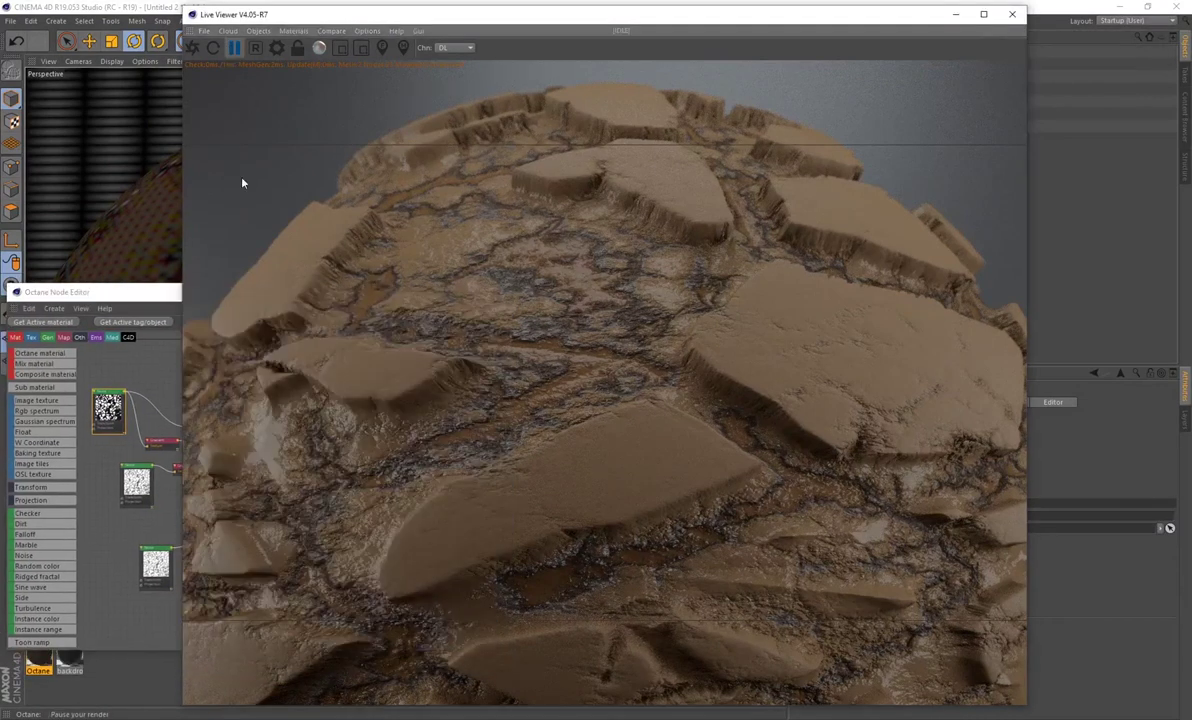
{"action": "left_click", "coordinate": [123, 294]}
{"action": "left_click", "coordinate": [479, 291]}
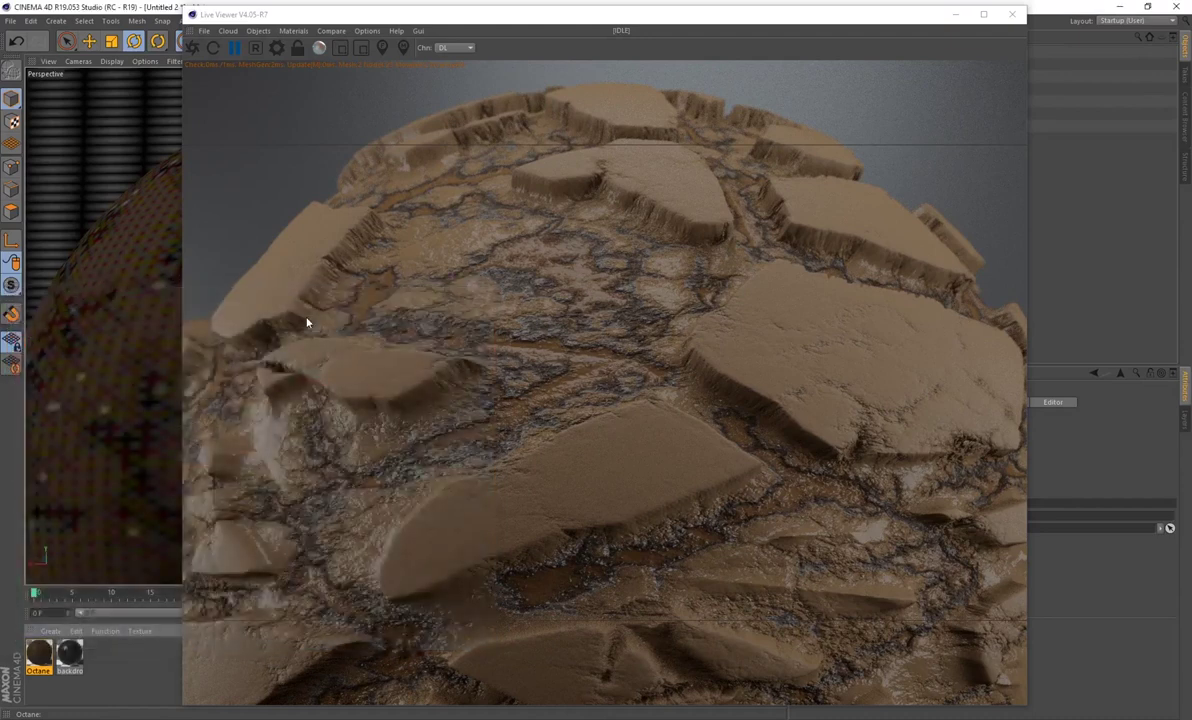